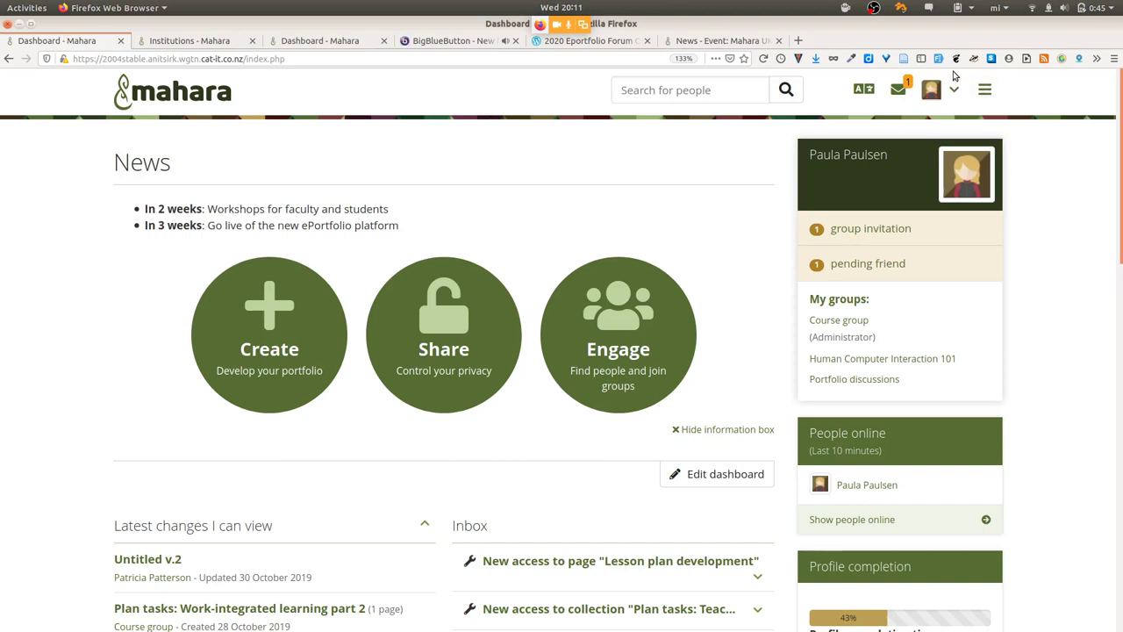
- View the pending friend request from the account menu
{"action": "left_click", "coordinate": [955, 91]}
{"action": "left_click", "coordinate": [834, 230]}
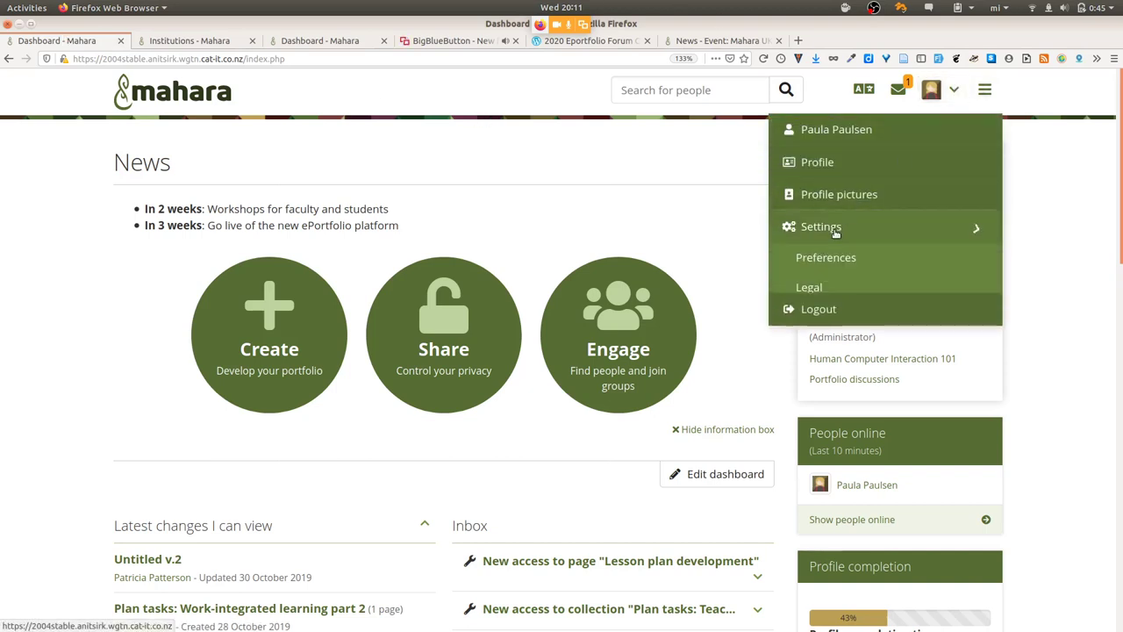
{"action": "left_click", "coordinate": [810, 265]}
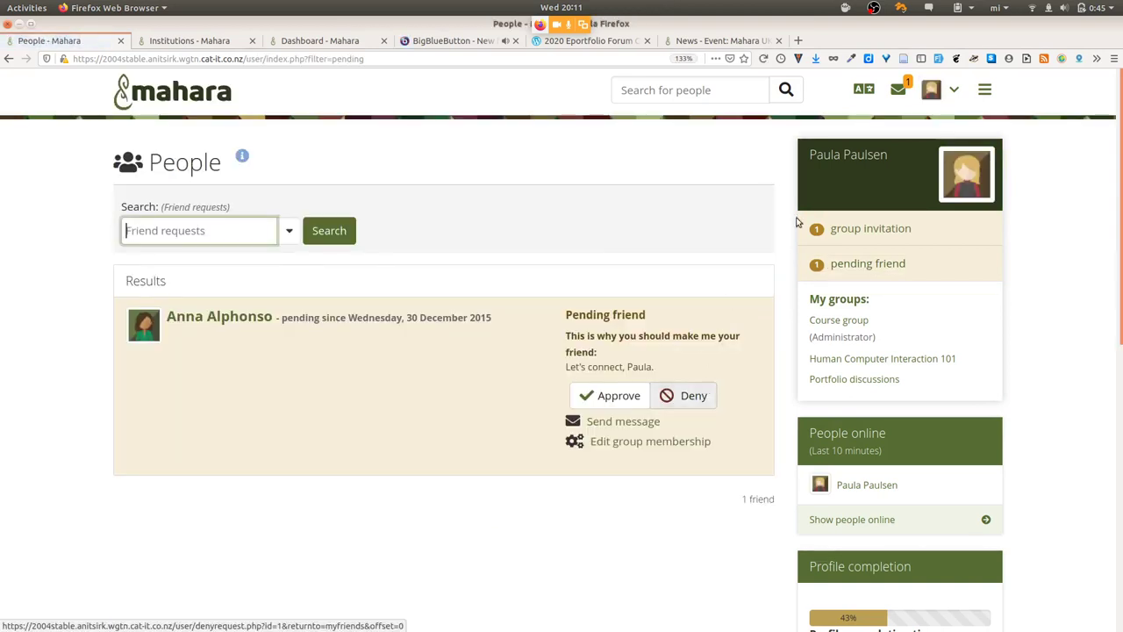
- Go to the account Preferences page under Settings
{"action": "left_click", "coordinate": [956, 91]}
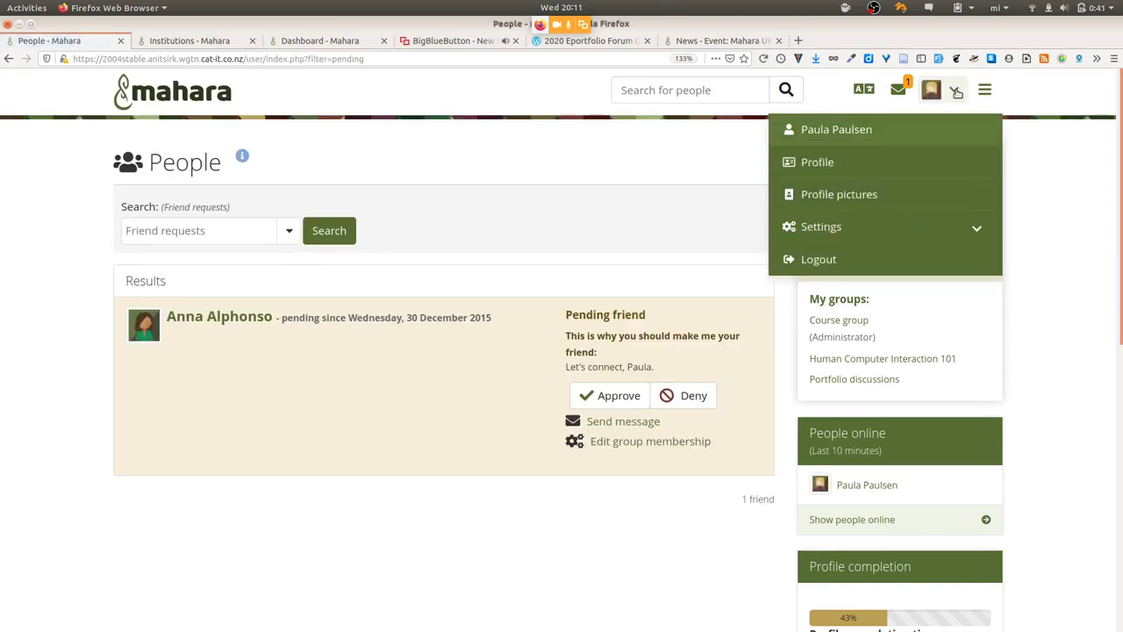
{"action": "left_click", "coordinate": [820, 226]}
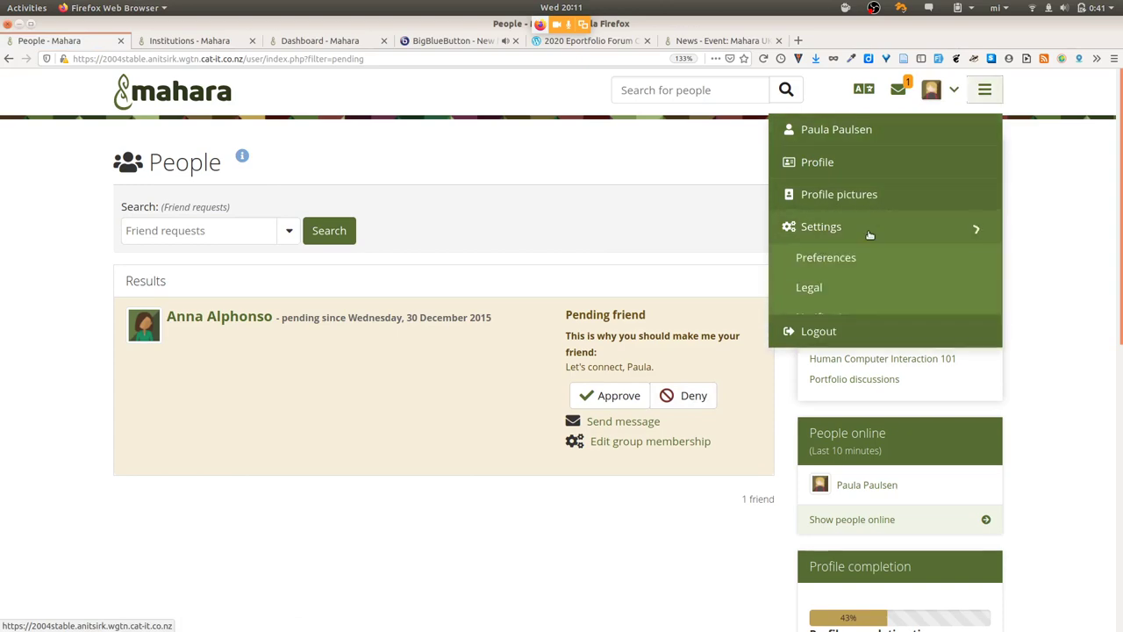
{"action": "left_click", "coordinate": [816, 257]}
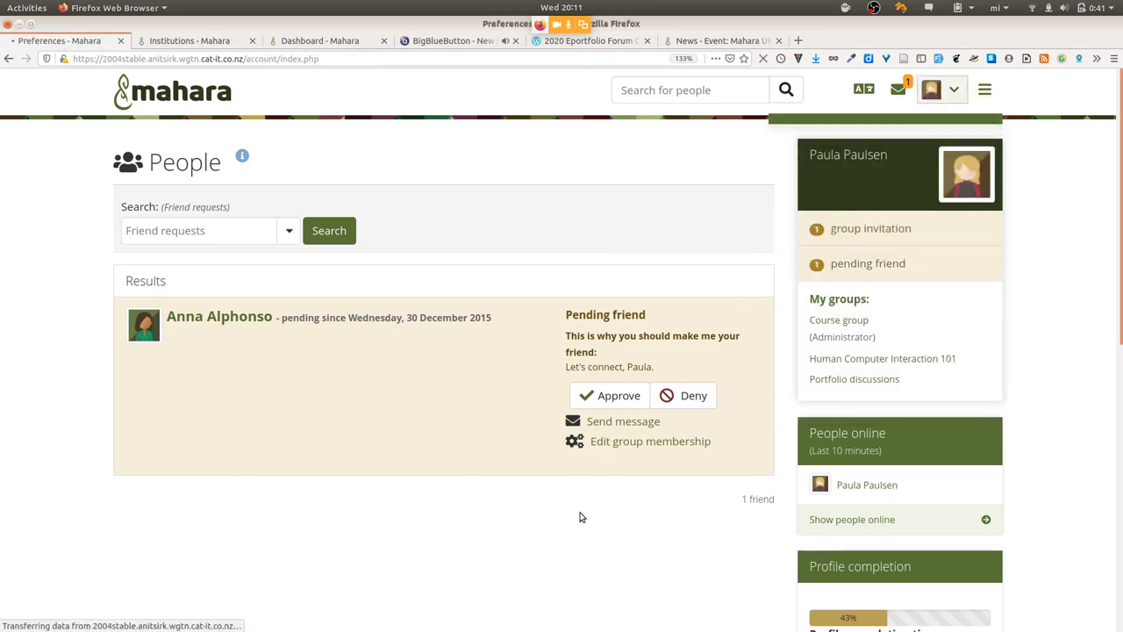
- Check the Language options, keep English, and show the header's interface language choices
{"action": "scroll", "coordinate": [579, 517], "scroll_direction": "down", "scroll_amount": 10}
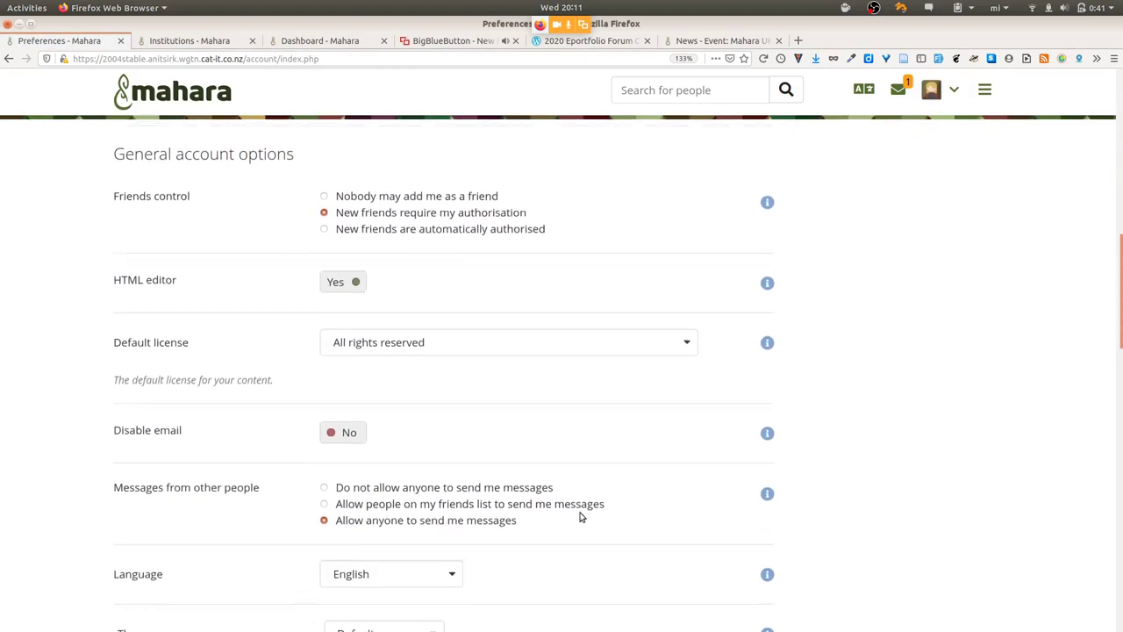
{"action": "left_click", "coordinate": [384, 363]}
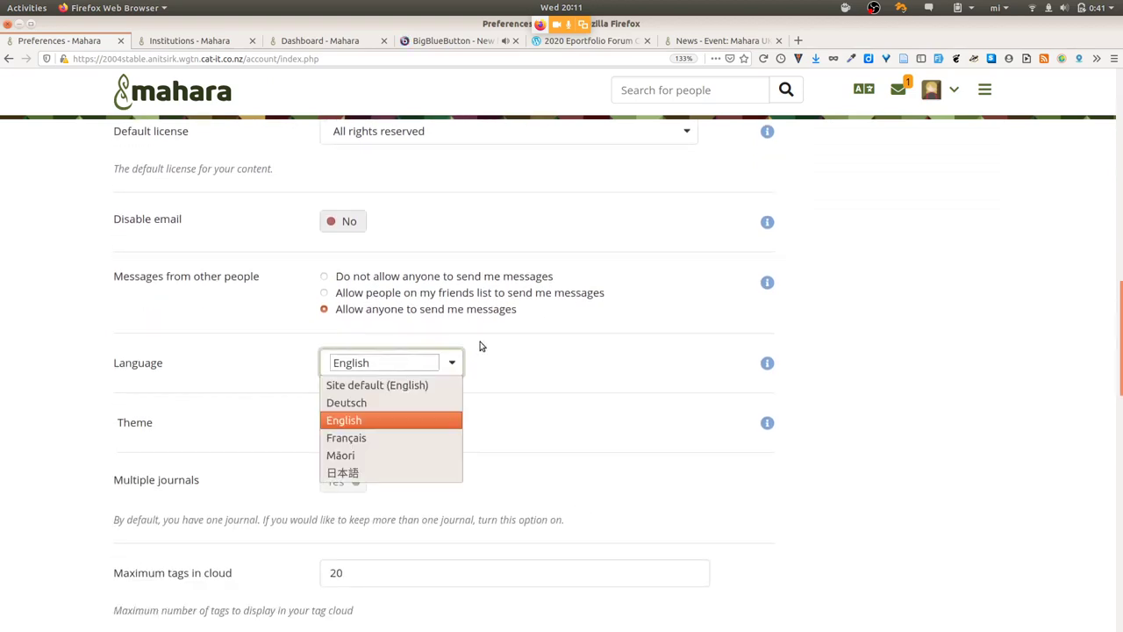
{"action": "left_click", "coordinate": [826, 367]}
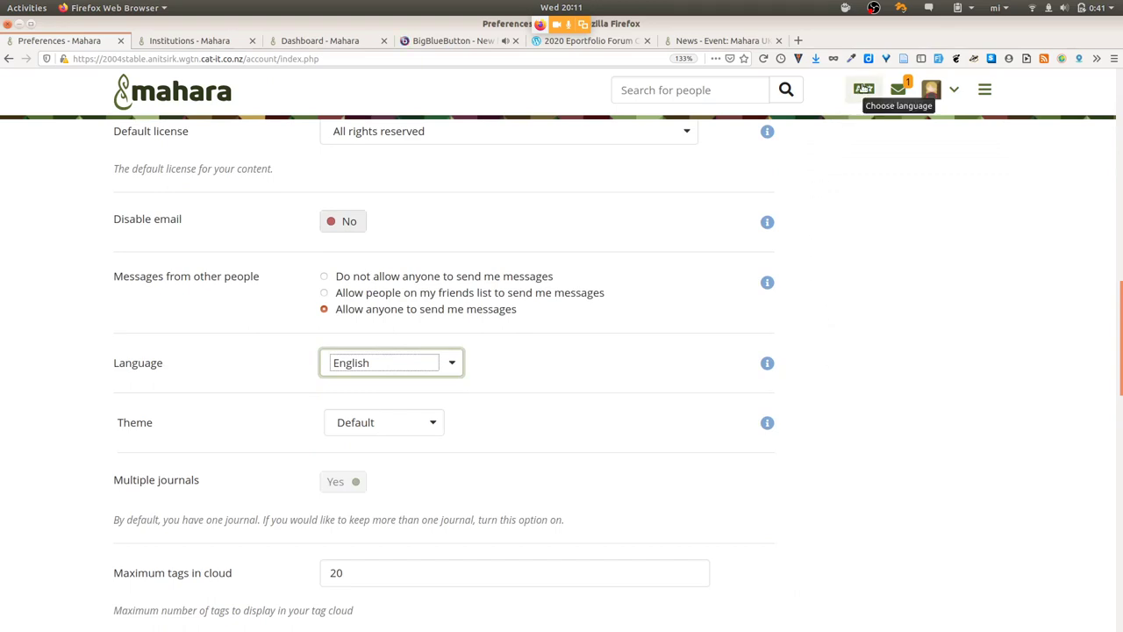
{"action": "left_click", "coordinate": [862, 87]}
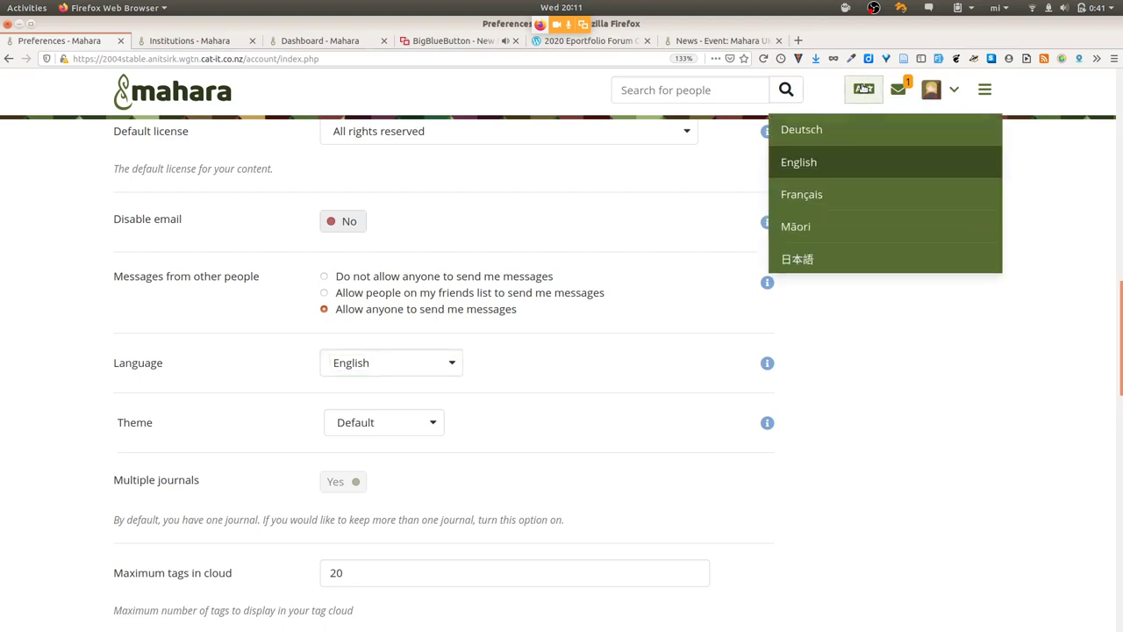
{"action": "left_click", "coordinate": [839, 233]}
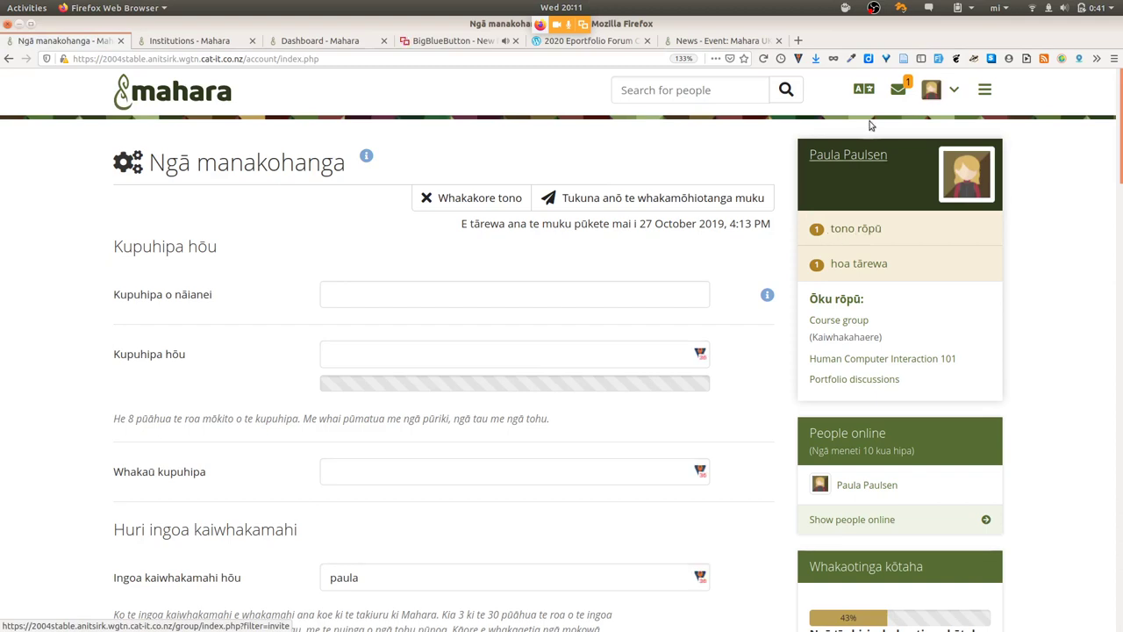
{"action": "left_click", "coordinate": [871, 91]}
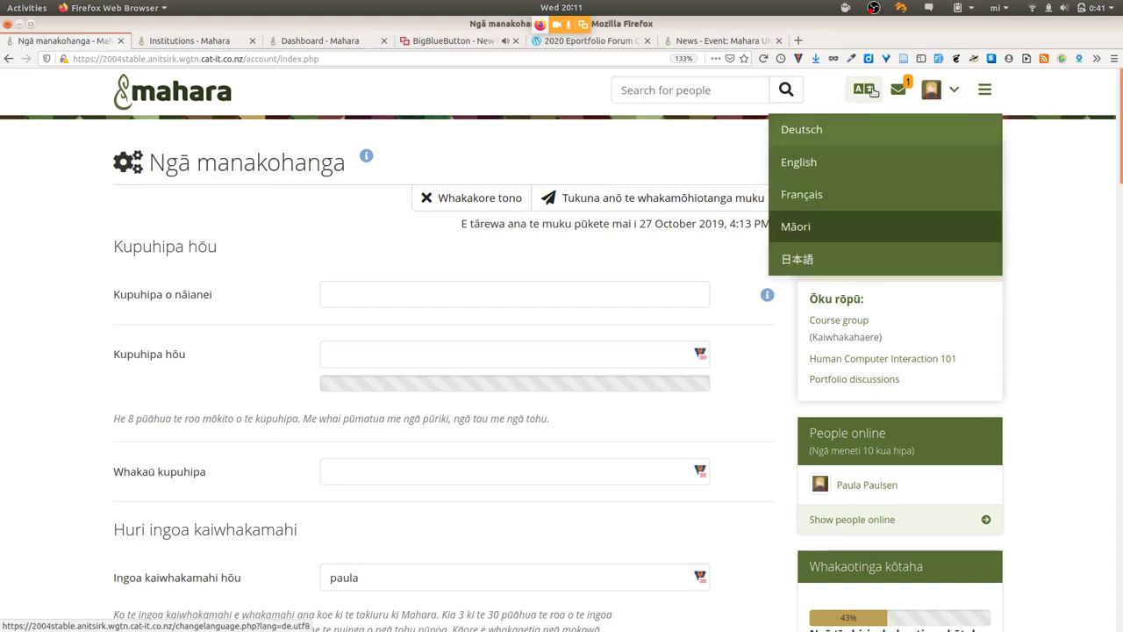
{"action": "left_click", "coordinate": [855, 258]}
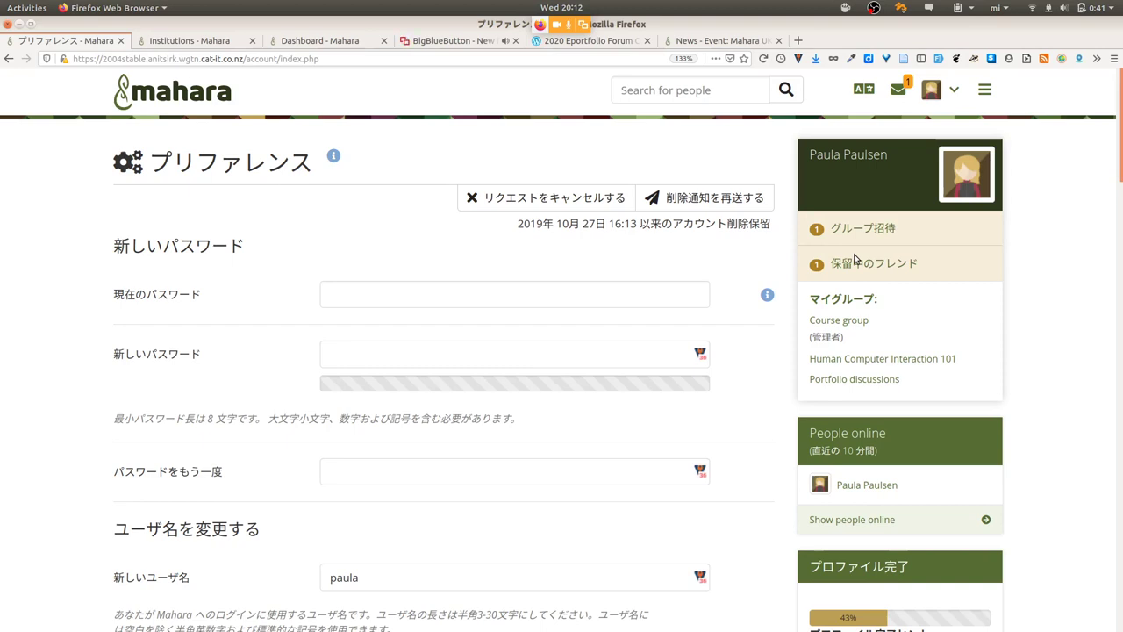
{"action": "left_click", "coordinate": [866, 98]}
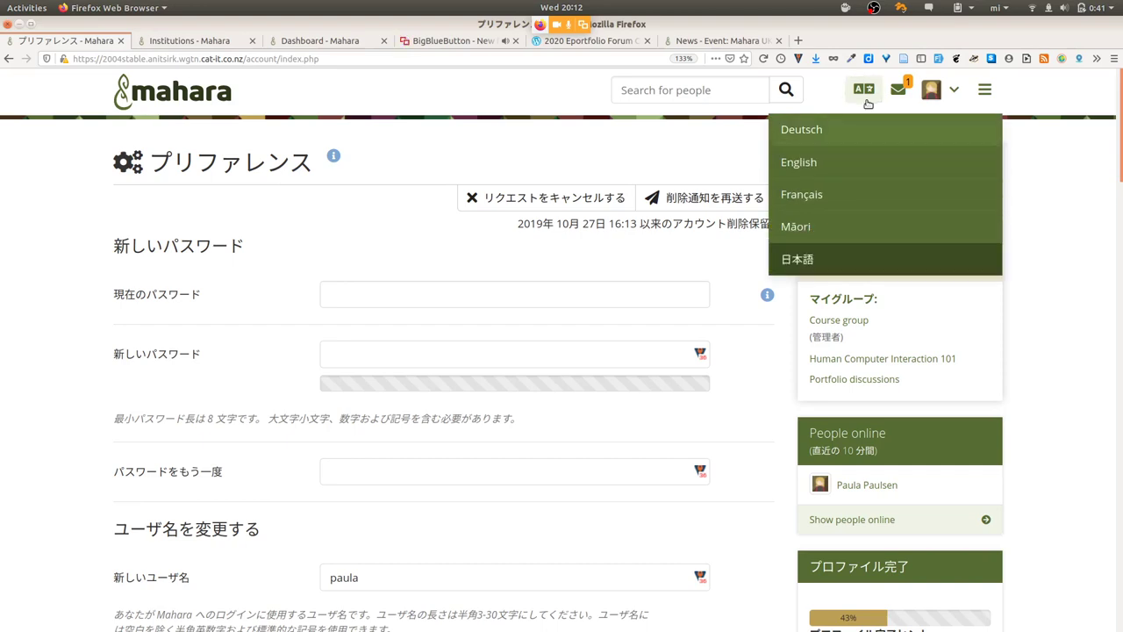
{"action": "left_click", "coordinate": [845, 166]}
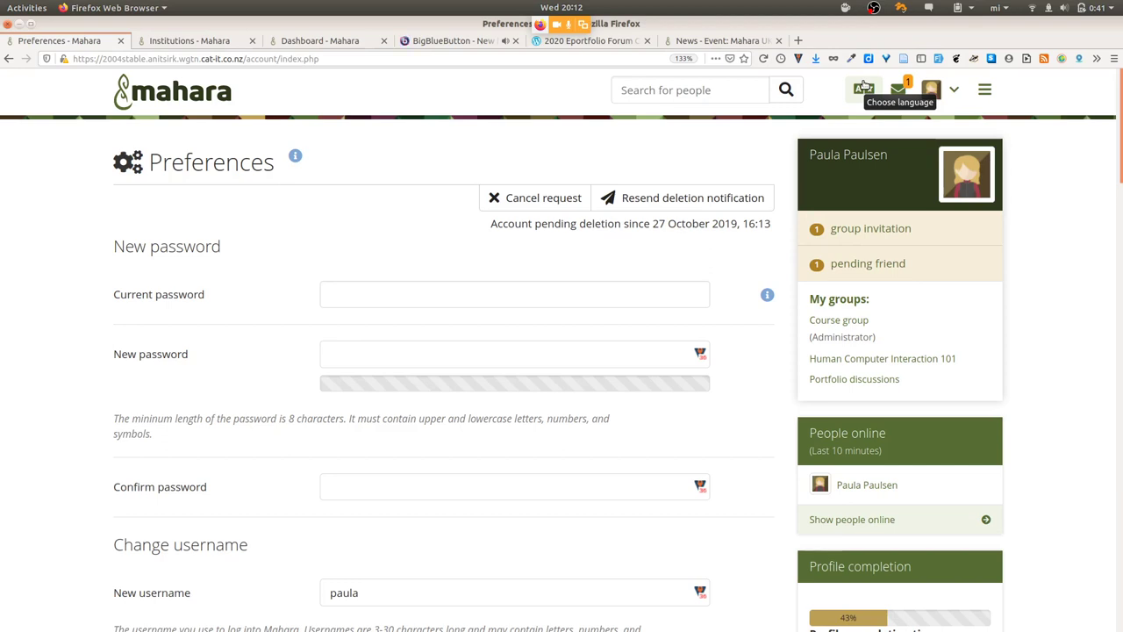
- Open the Edit access page for 'Collection' from Share > Shared by me
{"action": "left_click", "coordinate": [984, 89]}
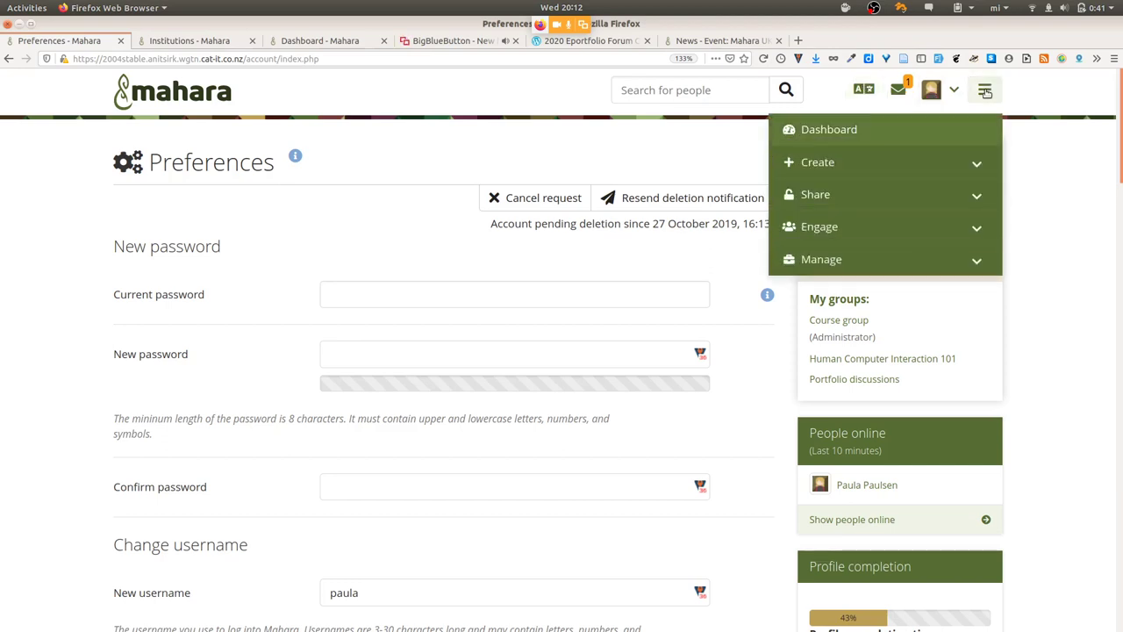
{"action": "left_click", "coordinate": [912, 164]}
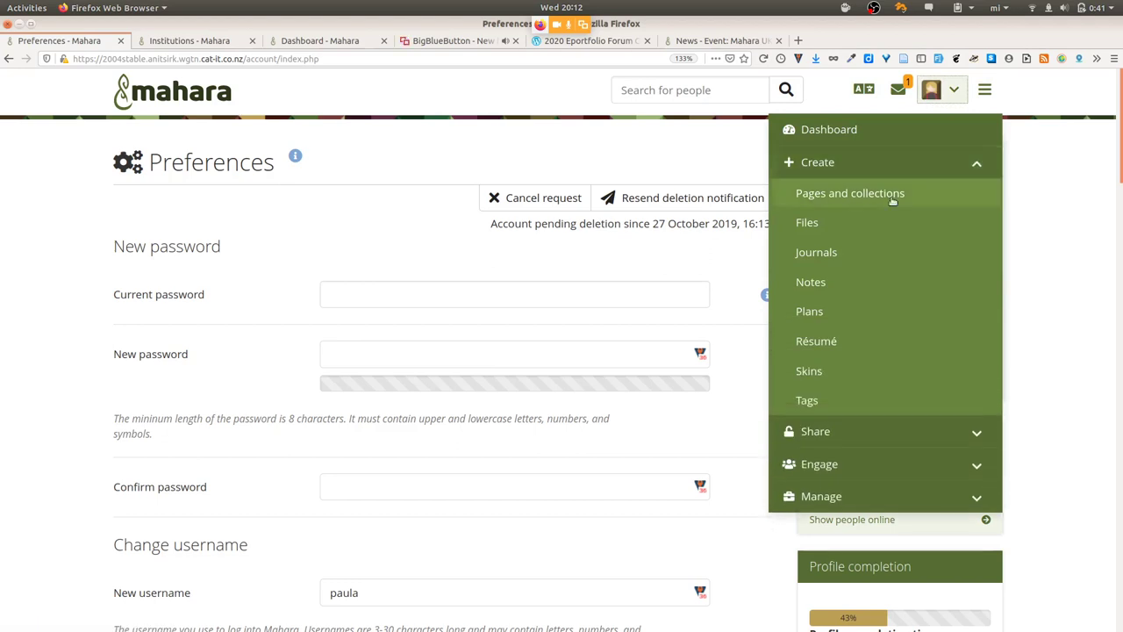
{"action": "left_click", "coordinate": [866, 431]}
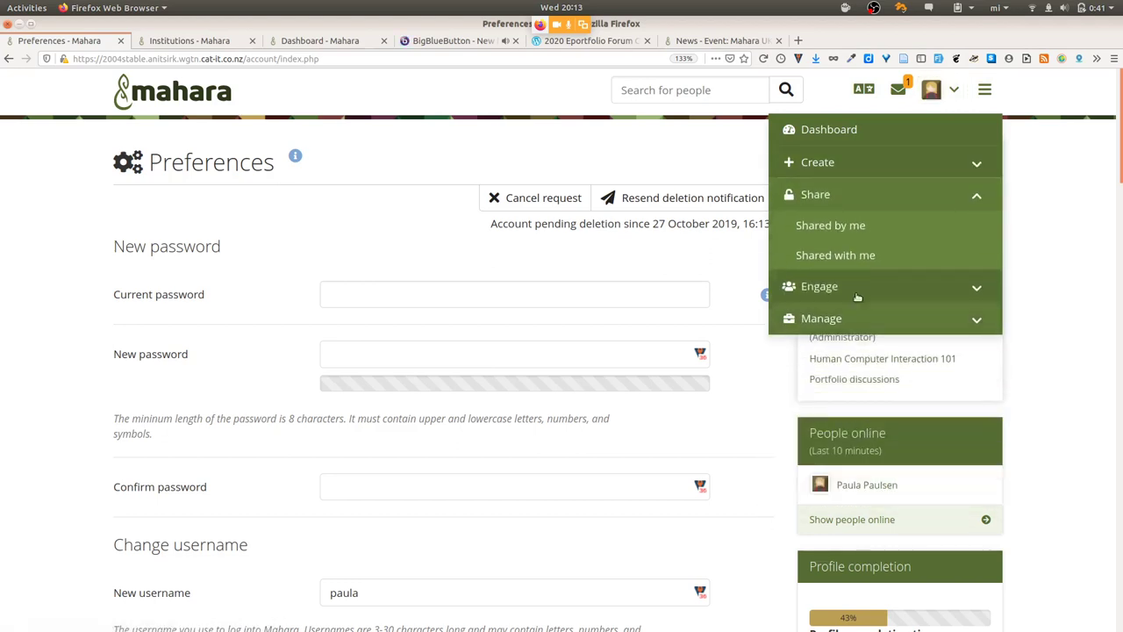
{"action": "left_click", "coordinate": [852, 225]}
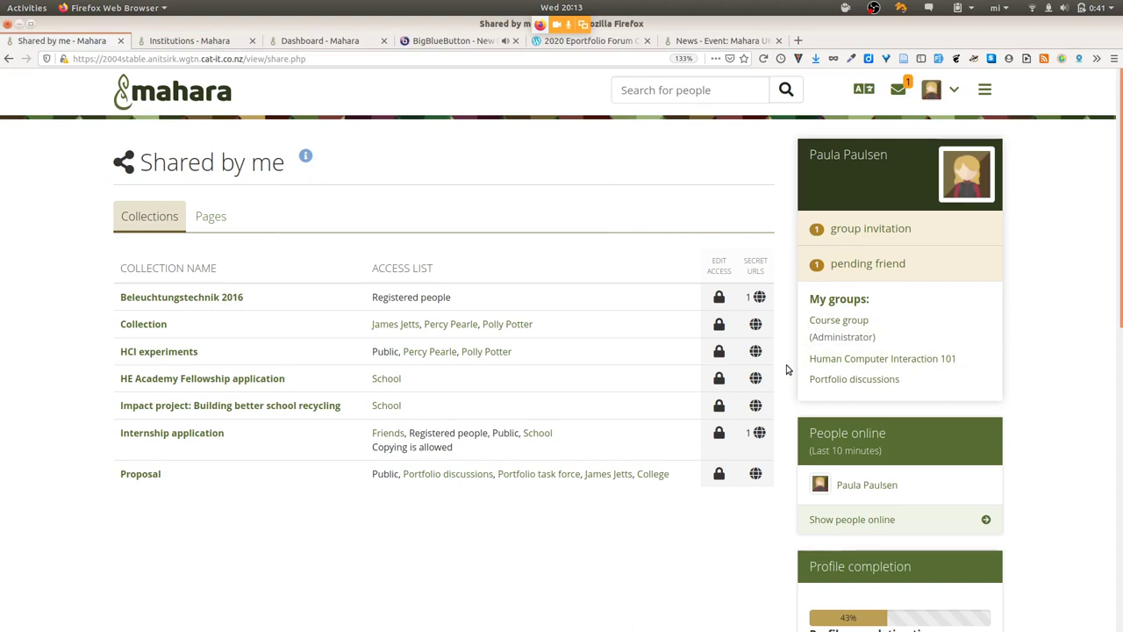
{"action": "left_click", "coordinate": [719, 324]}
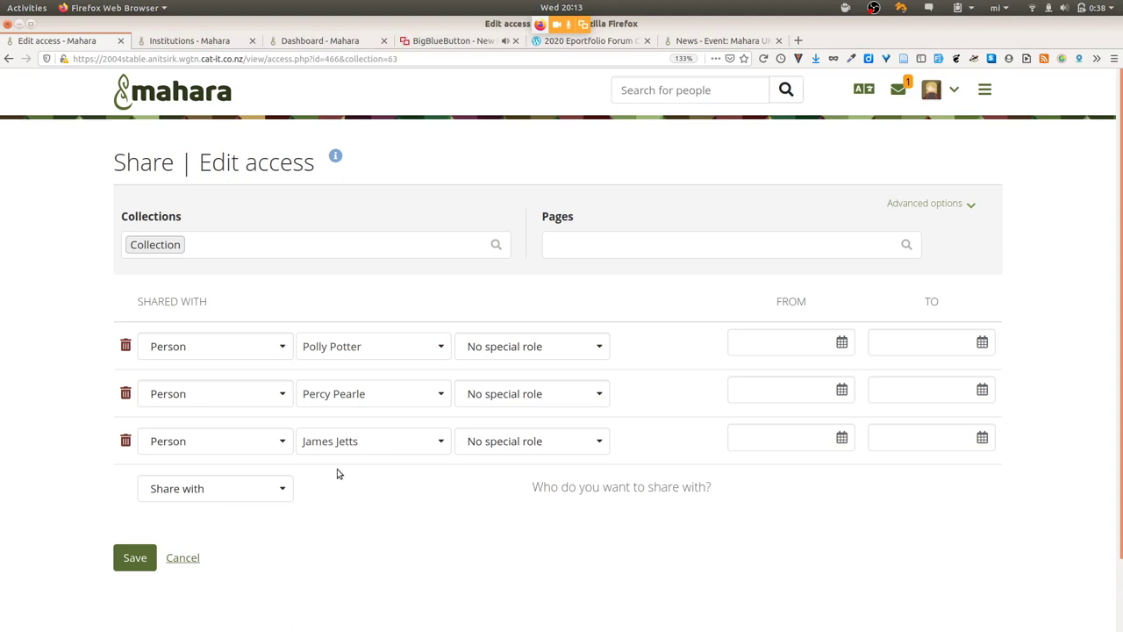
- Add a fourth, still-empty Person row to Collection's access list and open the site navigation
{"action": "left_click", "coordinate": [254, 488]}
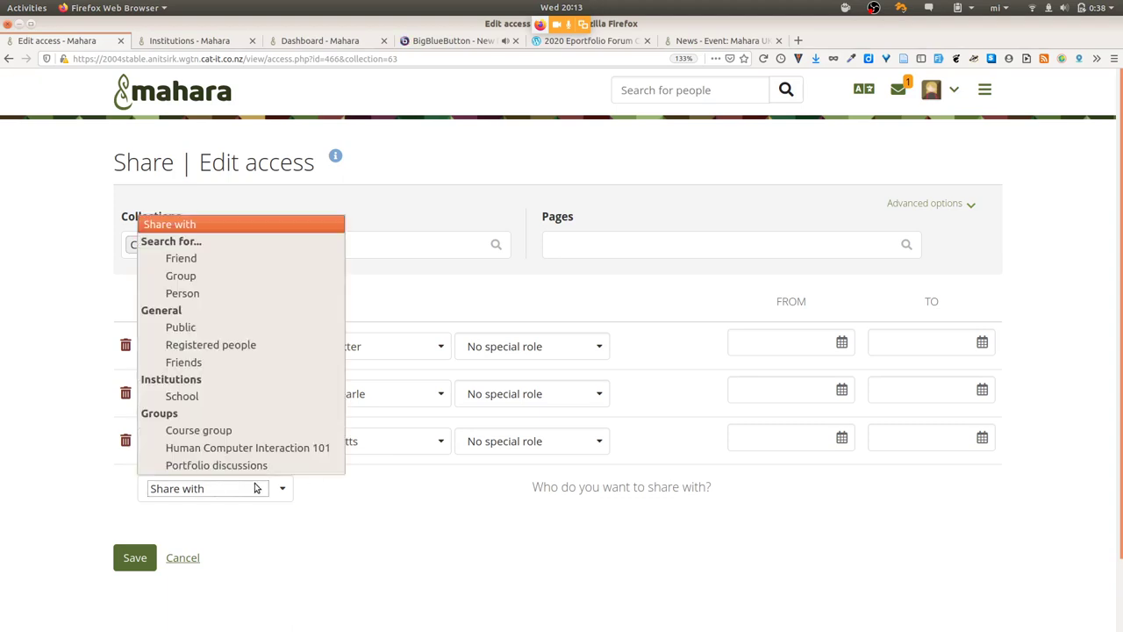
{"action": "left_click", "coordinate": [266, 292]}
{"action": "scroll", "coordinate": [527, 331], "scroll_direction": "down", "scroll_amount": 3}
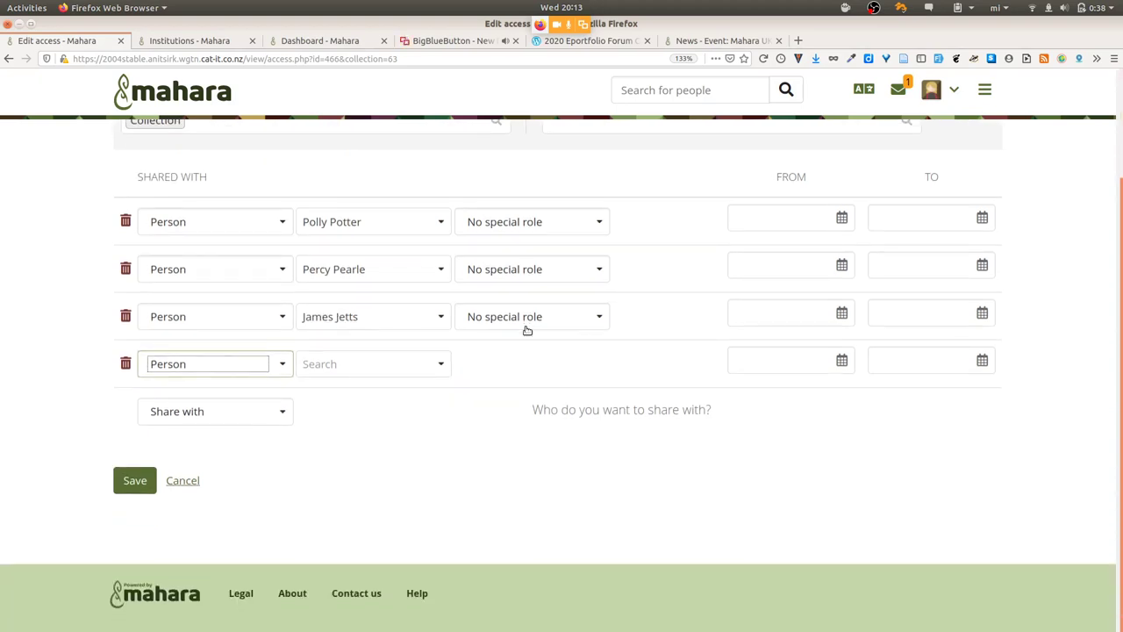
{"action": "left_click", "coordinate": [412, 372]}
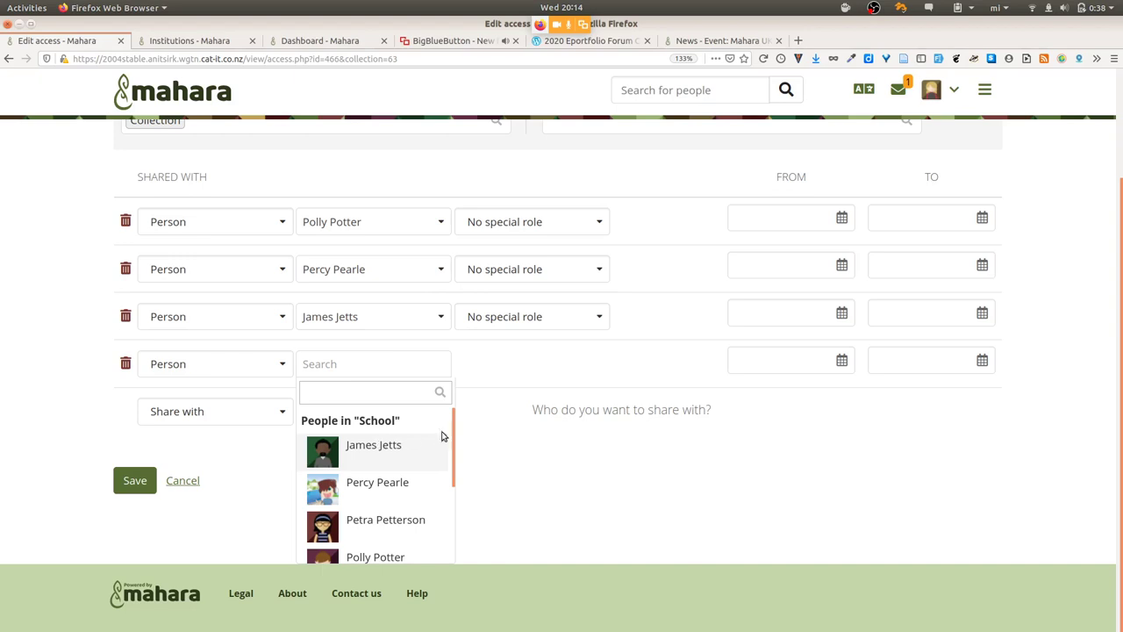
{"action": "left_click_drag", "start_coordinate": [451, 430], "coordinate": [464, 518]}
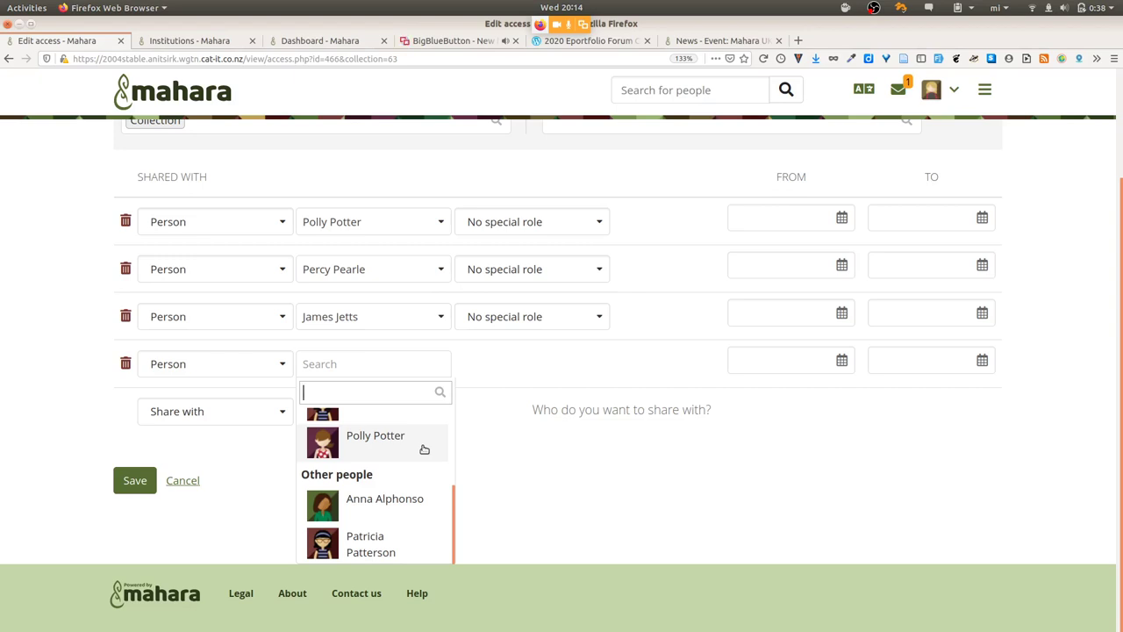
{"action": "left_click", "coordinate": [985, 91]}
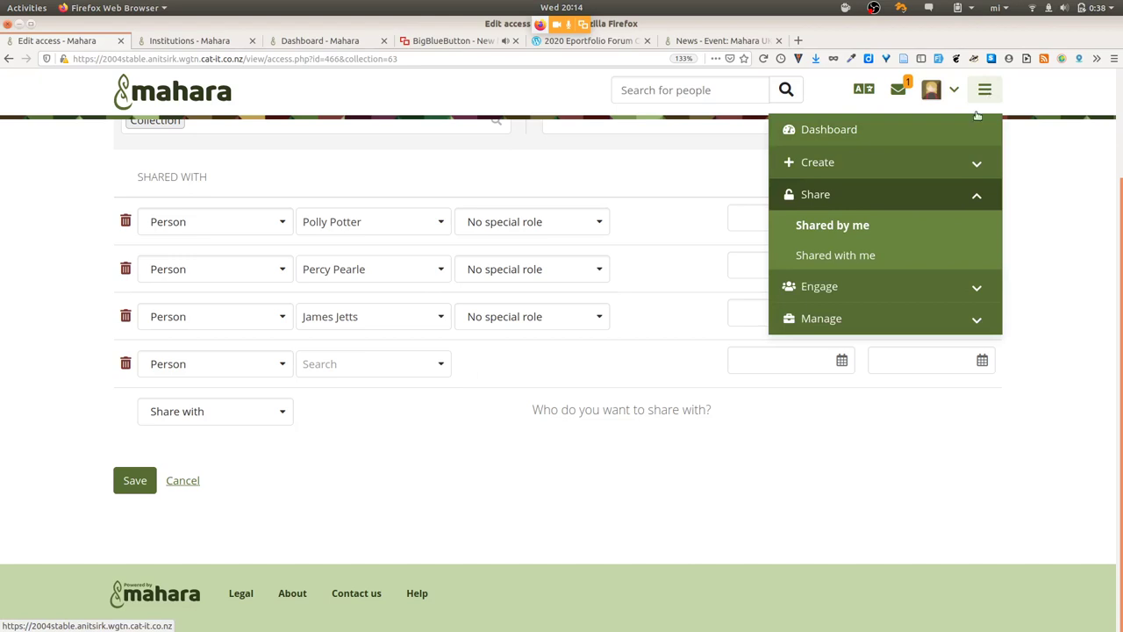
- Go to Engage > Groups, leaving the unsaved access changes
{"action": "left_click", "coordinate": [895, 294]}
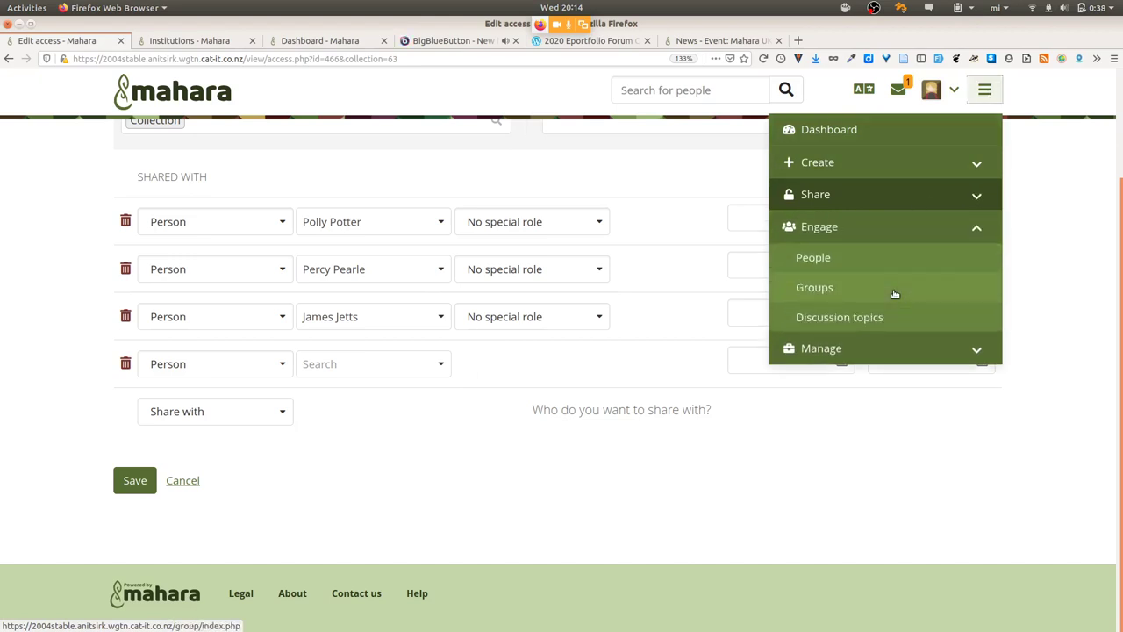
{"action": "left_click", "coordinate": [895, 291]}
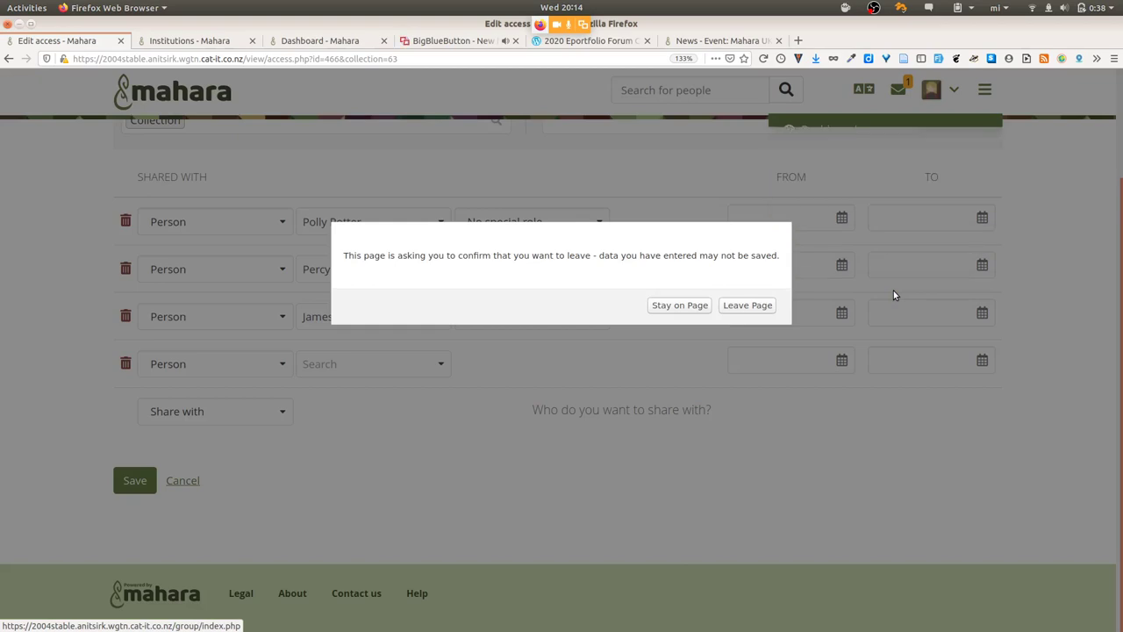
{"action": "left_click", "coordinate": [747, 306]}
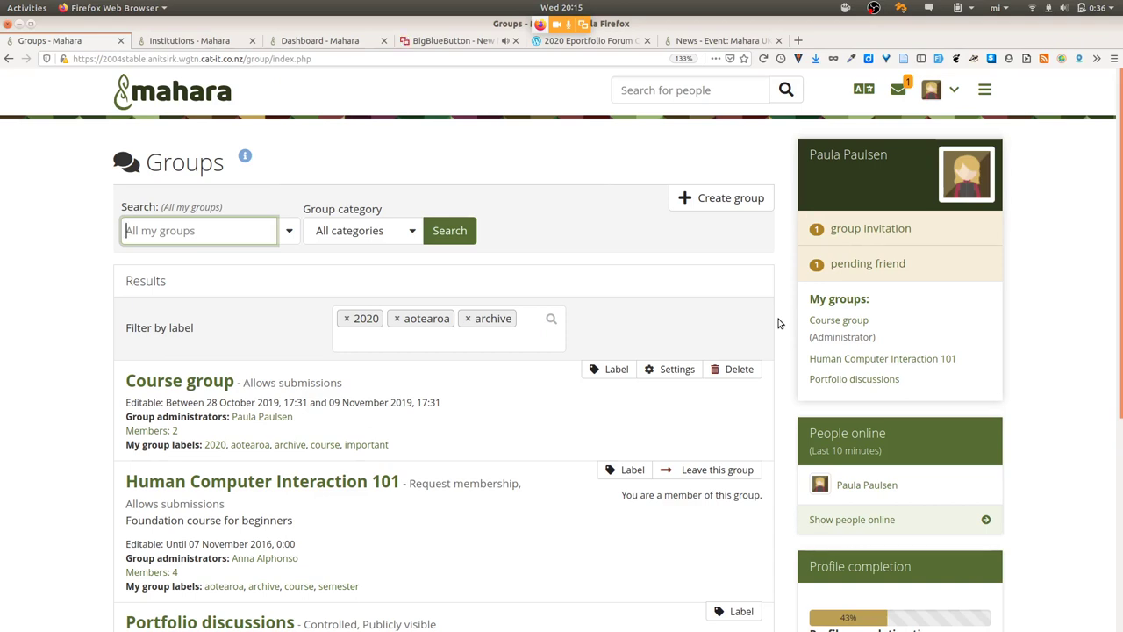
- Remove the 2020, aotearoa and archive label filters, then filter groups by aotearoa
{"action": "scroll", "coordinate": [777, 323], "scroll_direction": "down", "scroll_amount": 2}
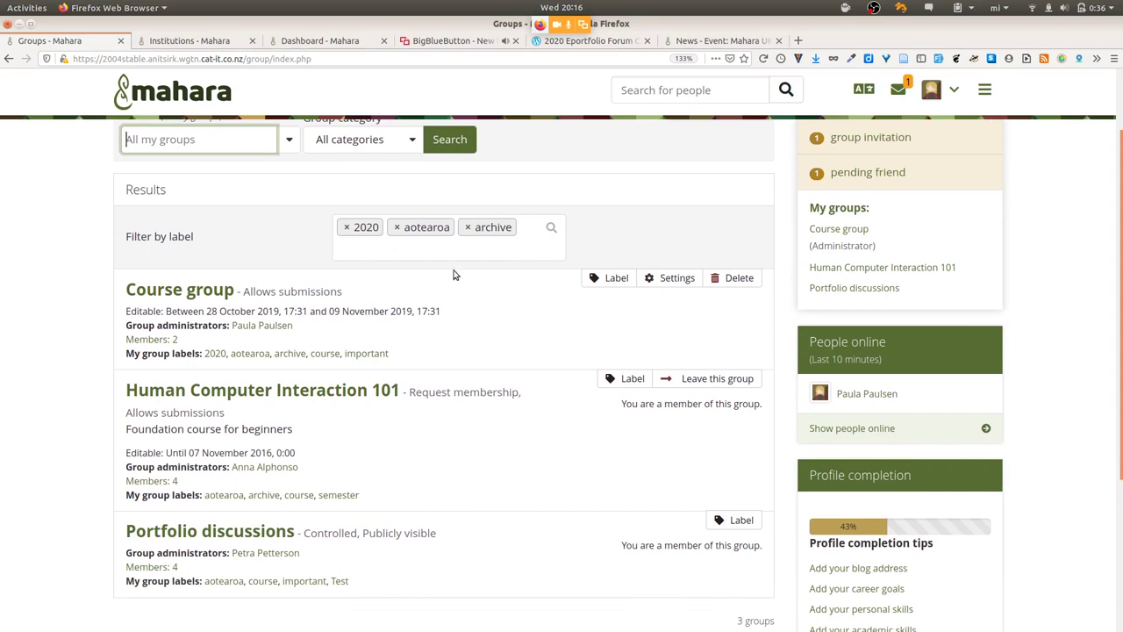
{"action": "left_click", "coordinate": [347, 227]}
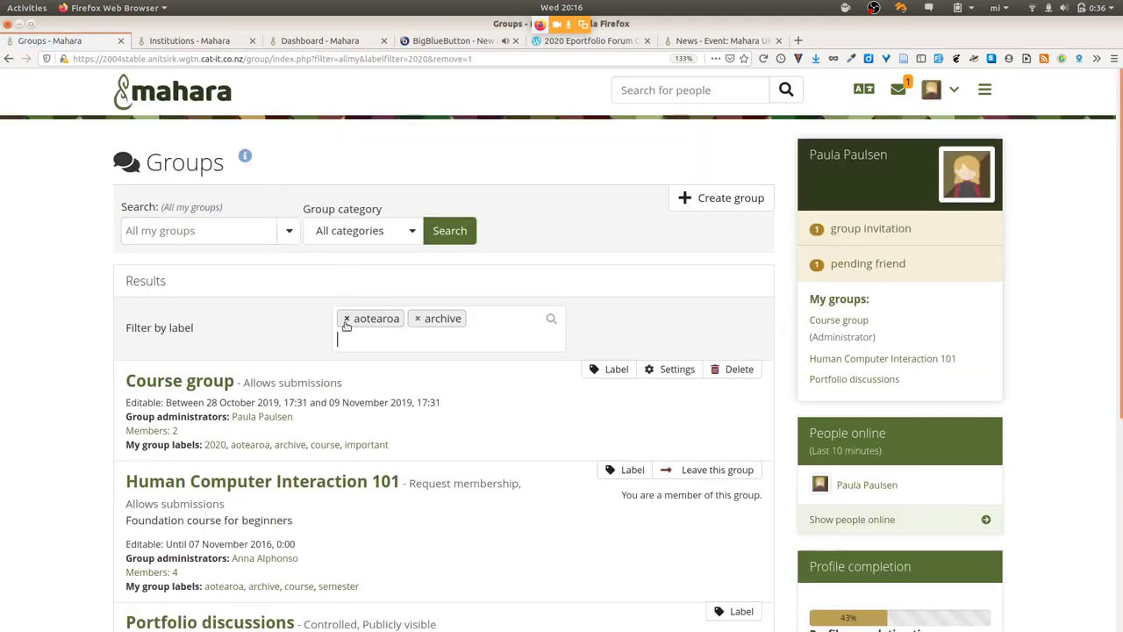
{"action": "left_click", "coordinate": [346, 320]}
{"action": "left_click", "coordinate": [347, 320]}
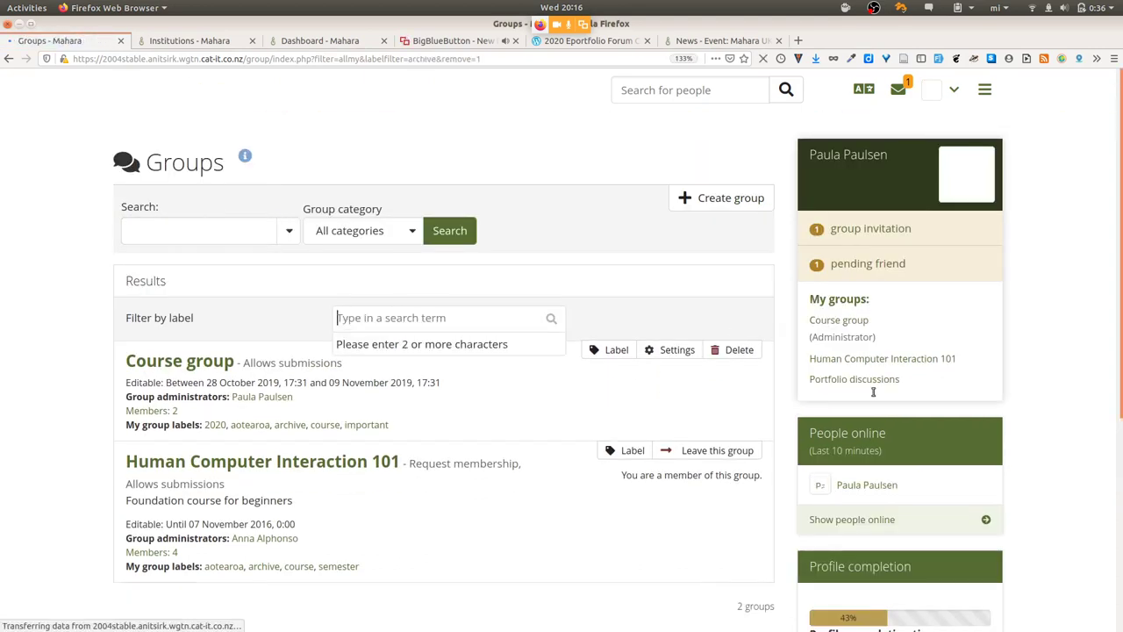
{"action": "scroll", "coordinate": [779, 400], "scroll_direction": "down", "scroll_amount": 1}
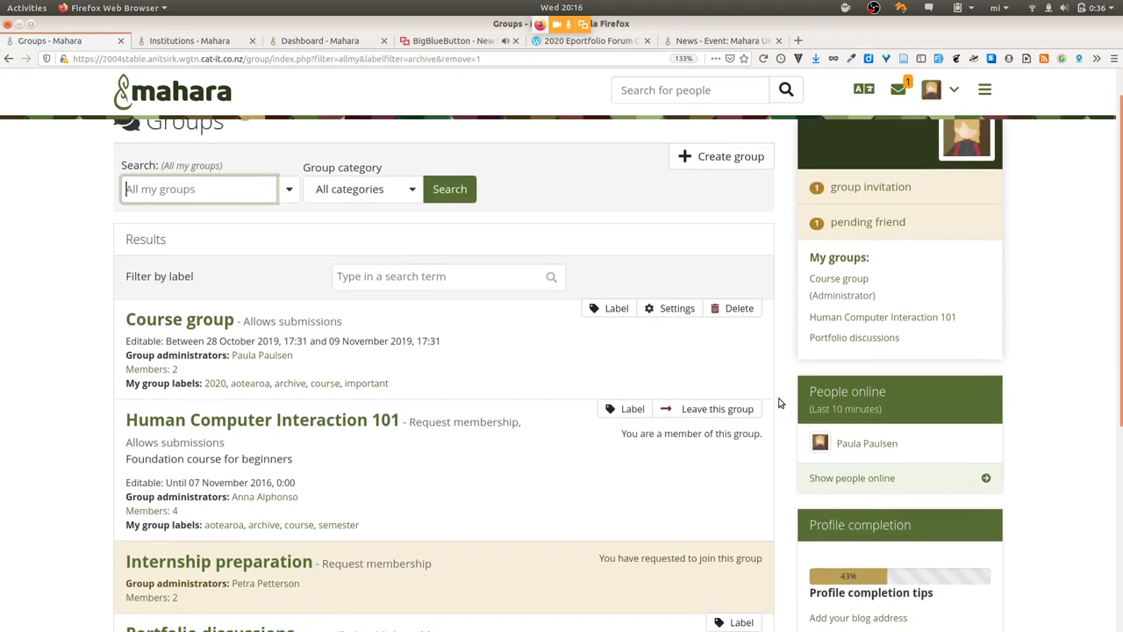
{"action": "left_click", "coordinate": [245, 379]}
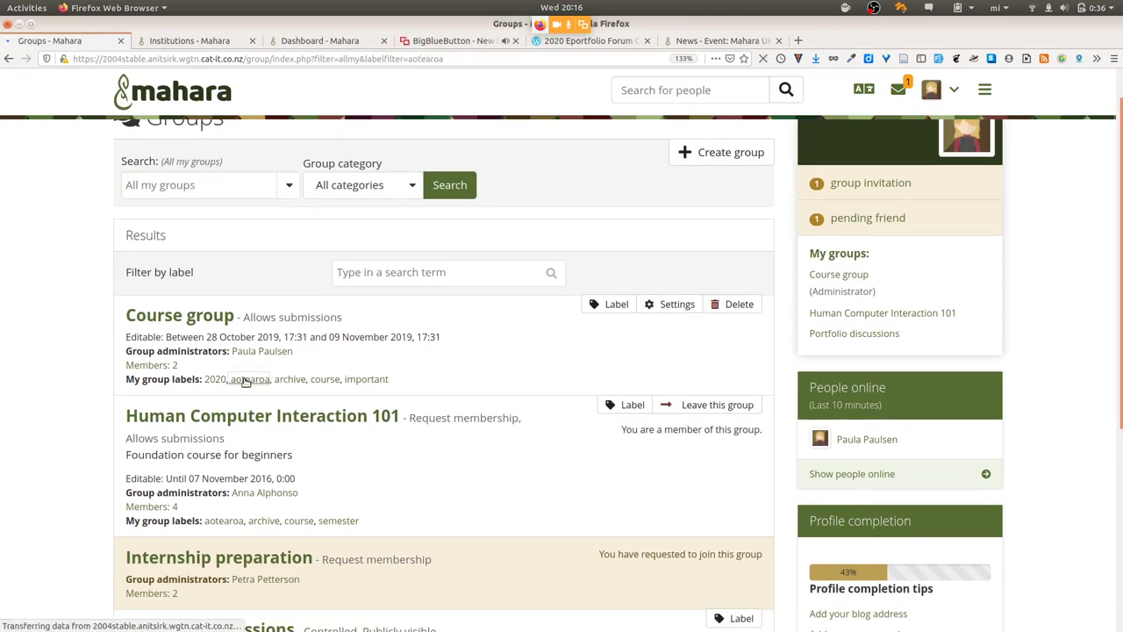
- Visit the dashboard and return to the aotearoa-filtered Groups page
{"action": "scroll", "coordinate": [475, 400], "scroll_direction": "down", "scroll_amount": 3}
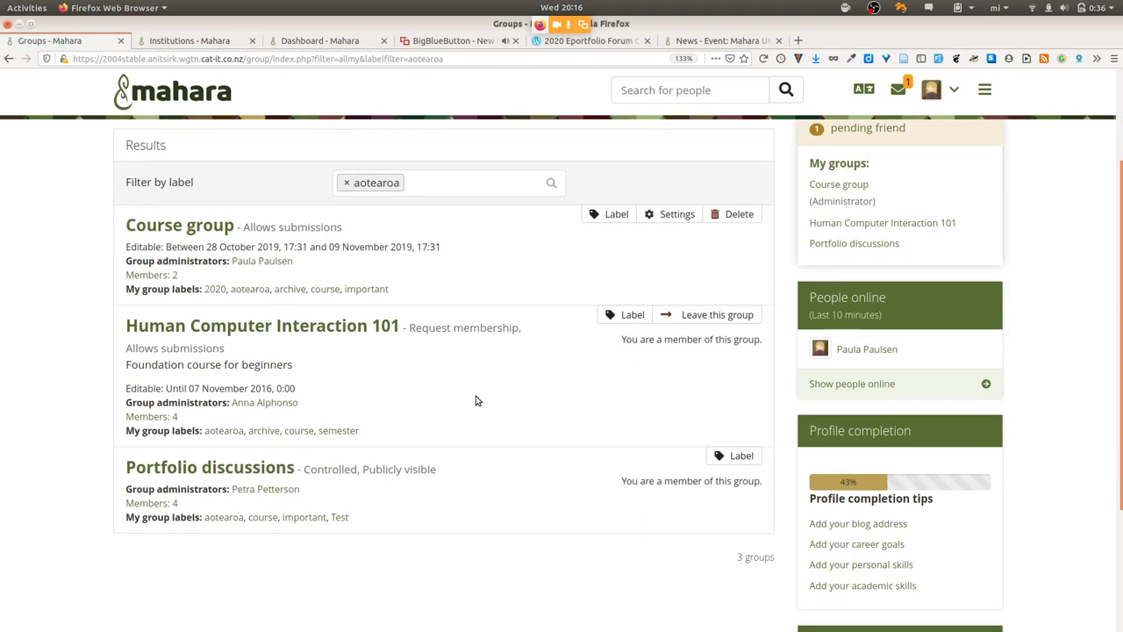
{"action": "left_click", "coordinate": [163, 88]}
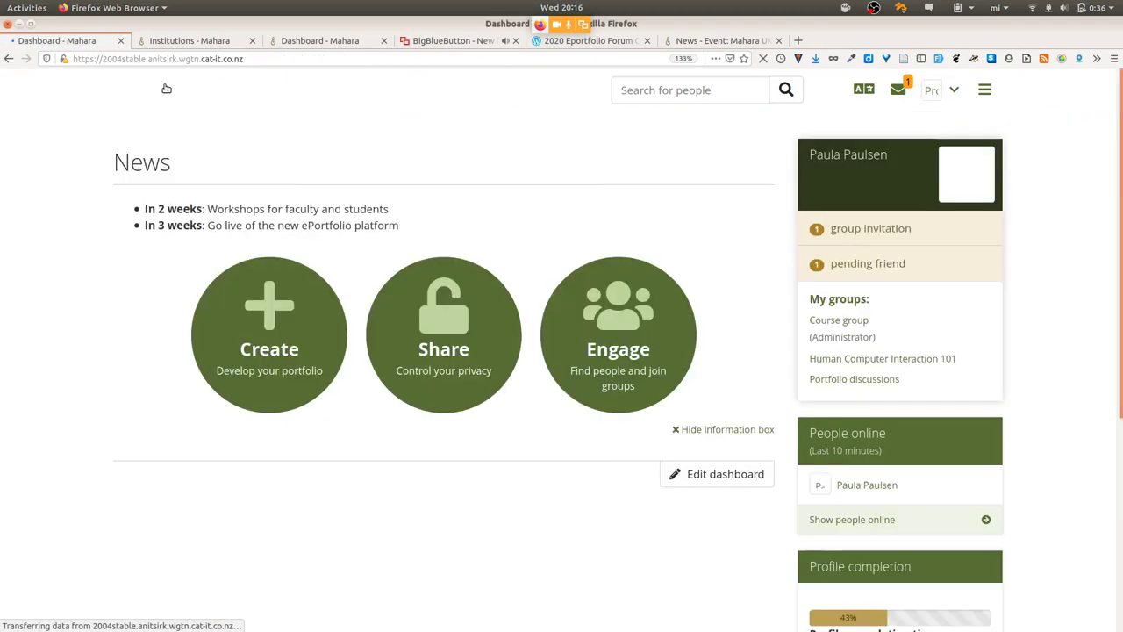
{"action": "left_click", "coordinate": [624, 316]}
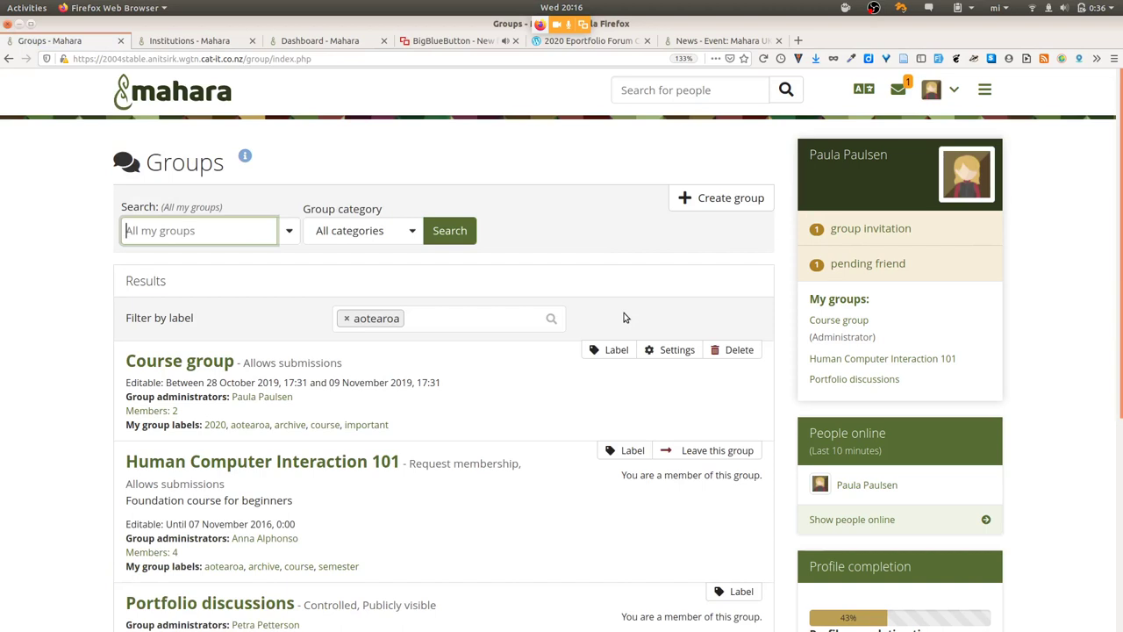
{"action": "scroll", "coordinate": [625, 318], "scroll_direction": "down", "scroll_amount": 3}
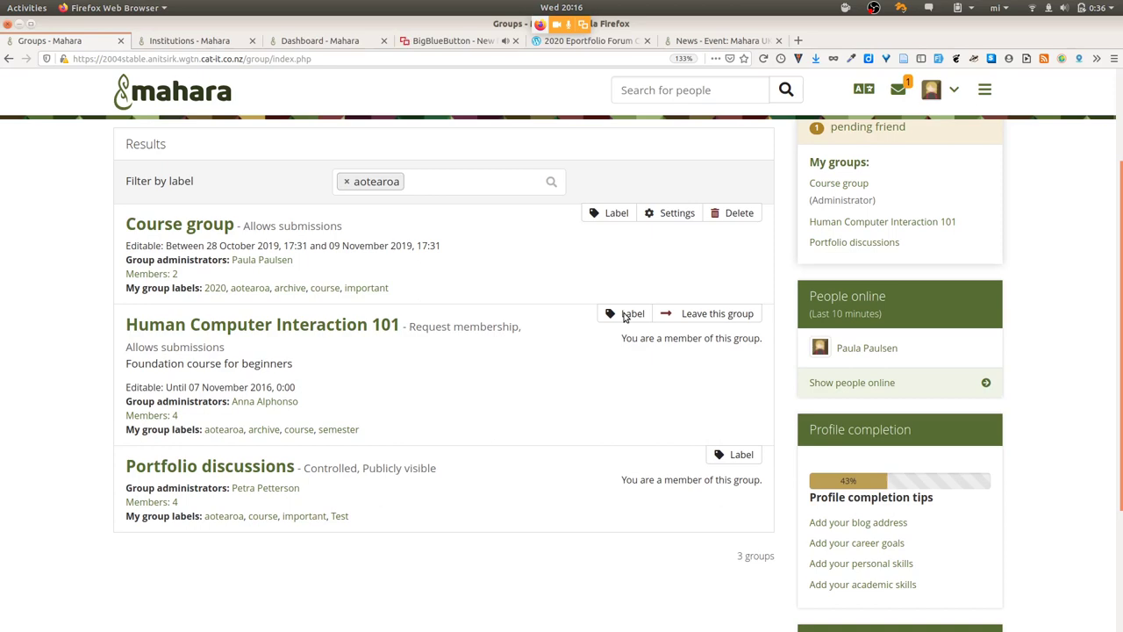
- Give Course group the 2021 label alongside its existing labels and save
{"action": "left_click", "coordinate": [615, 216]}
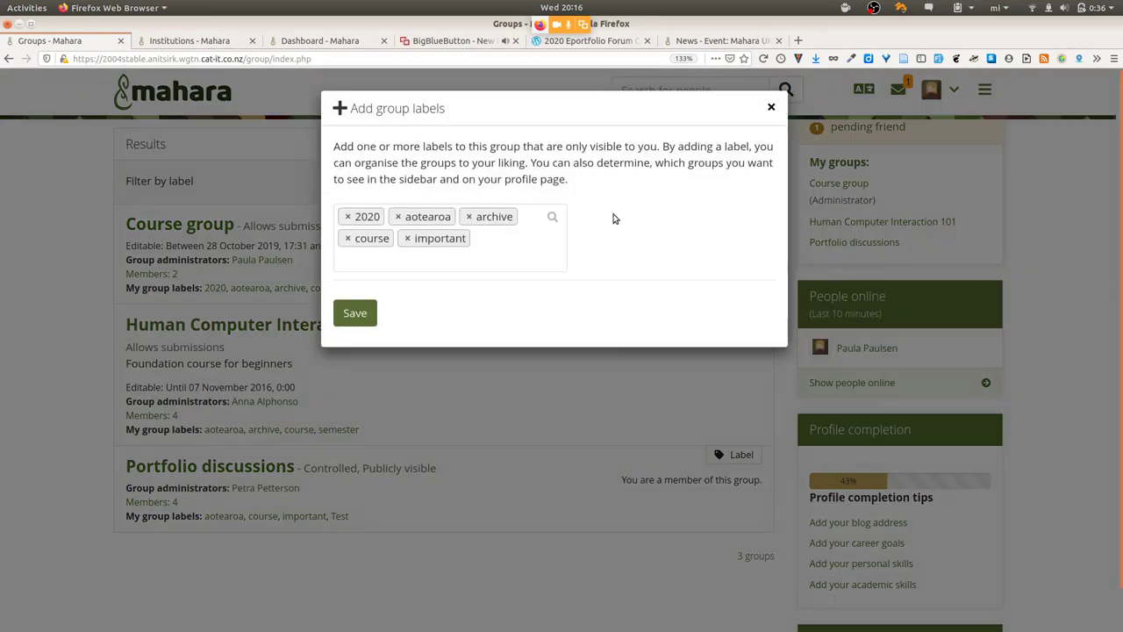
{"action": "left_click", "coordinate": [489, 244]}
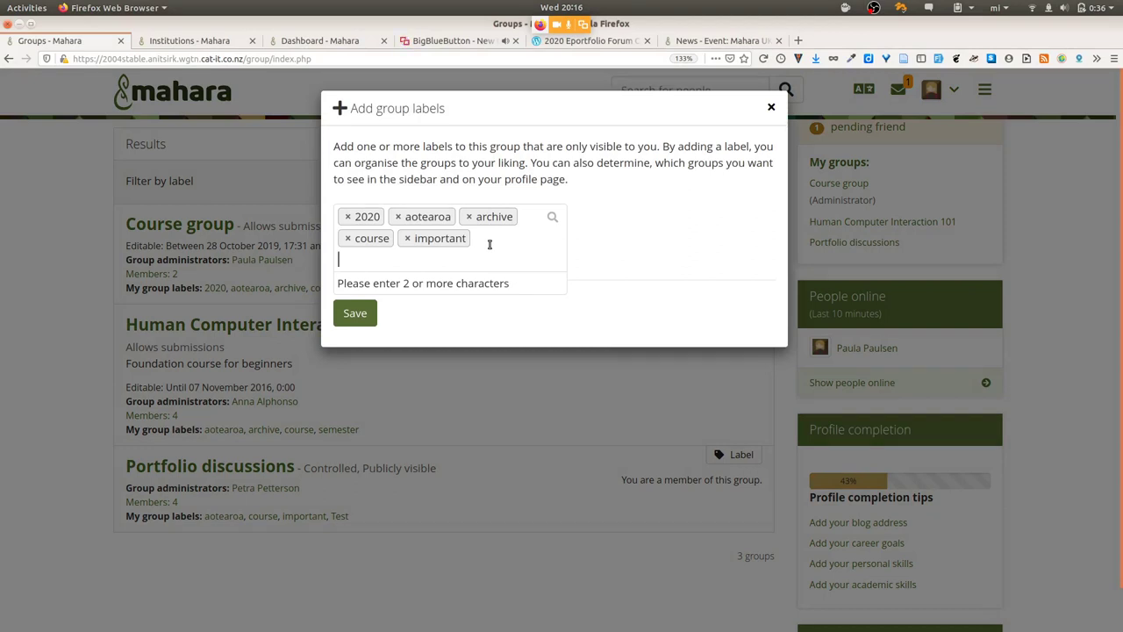
{"action": "type", "text": "2021"}
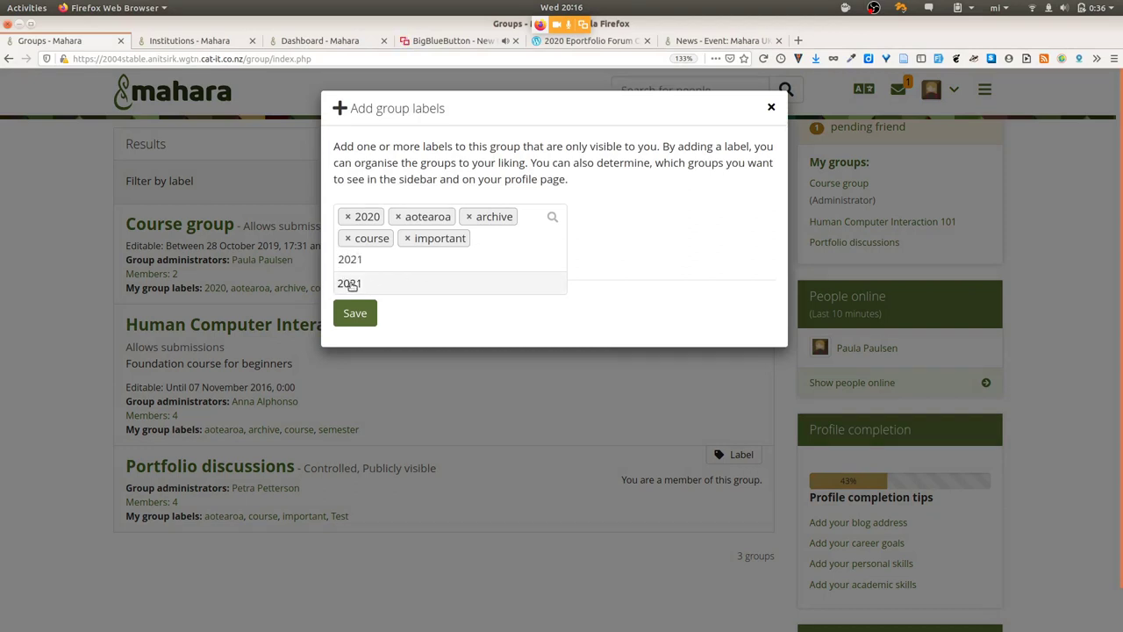
{"action": "left_click", "coordinate": [351, 285]}
{"action": "left_click", "coordinate": [354, 314]}
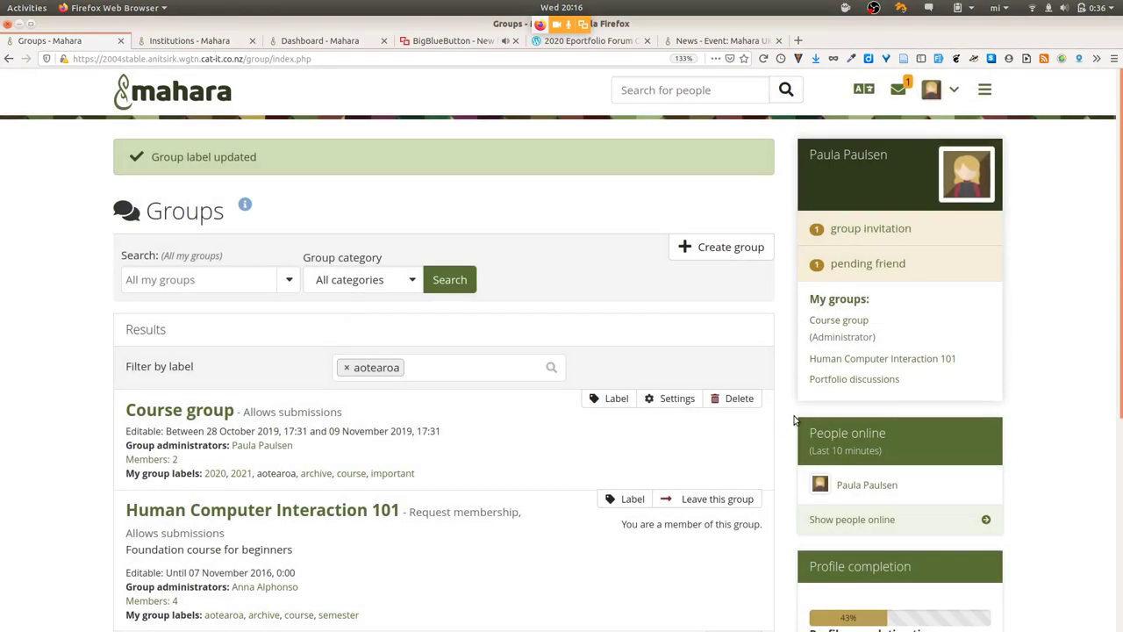
{"action": "scroll", "coordinate": [794, 420], "scroll_direction": "down", "scroll_amount": 3}
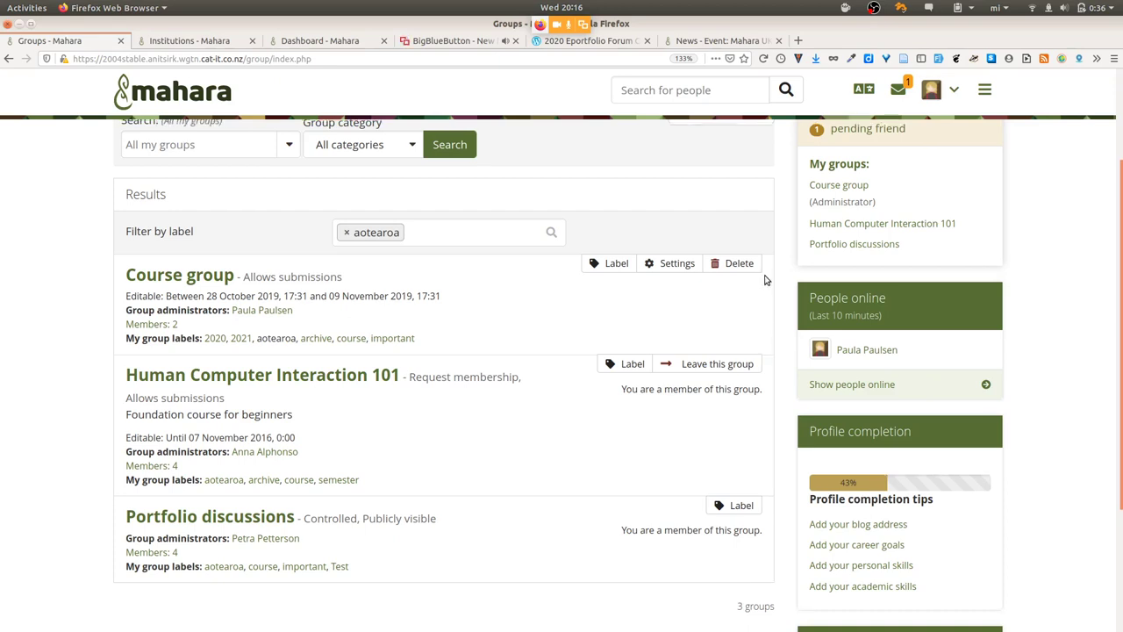
{"action": "scroll", "coordinate": [764, 279], "scroll_direction": "up", "scroll_amount": 1}
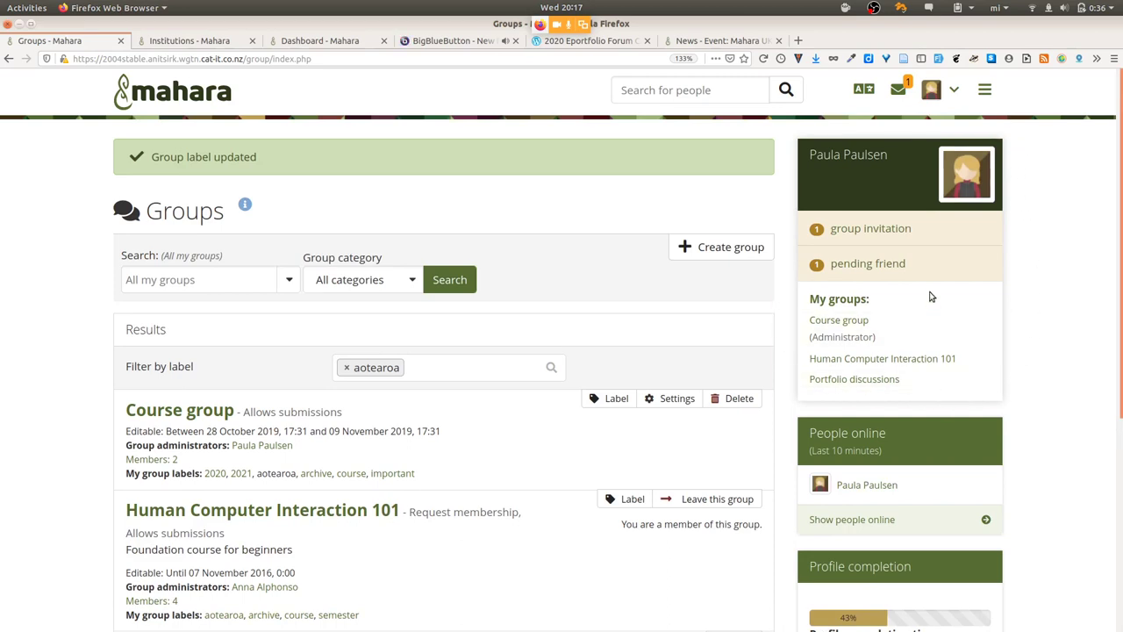
- Open the account Preferences page and scroll to the group label filter
{"action": "left_click", "coordinate": [954, 88]}
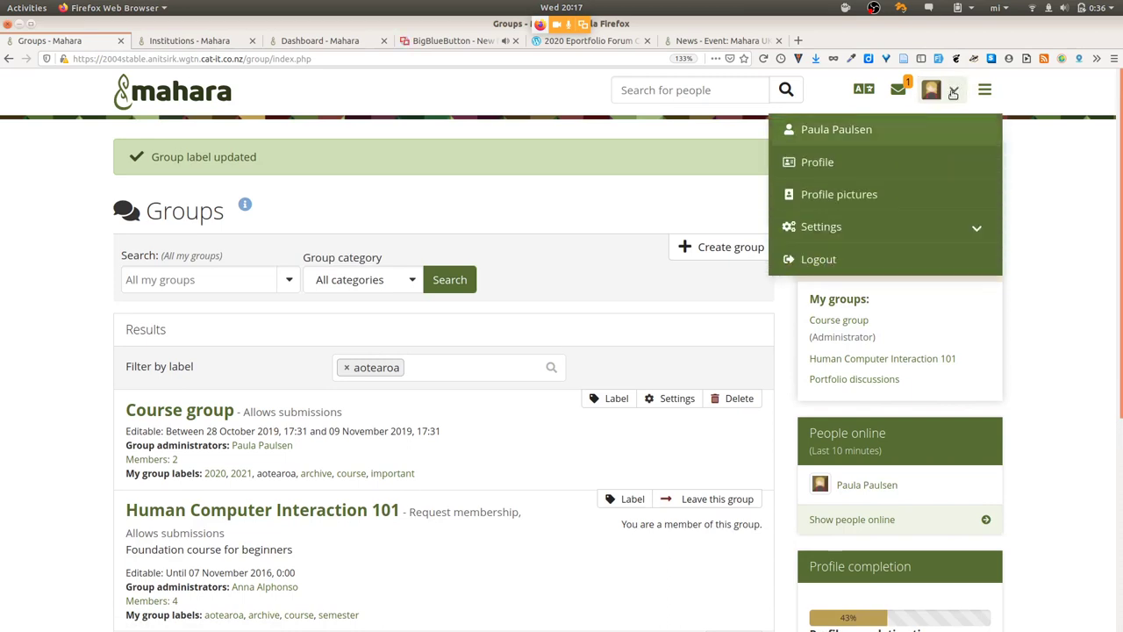
{"action": "left_click", "coordinate": [856, 228]}
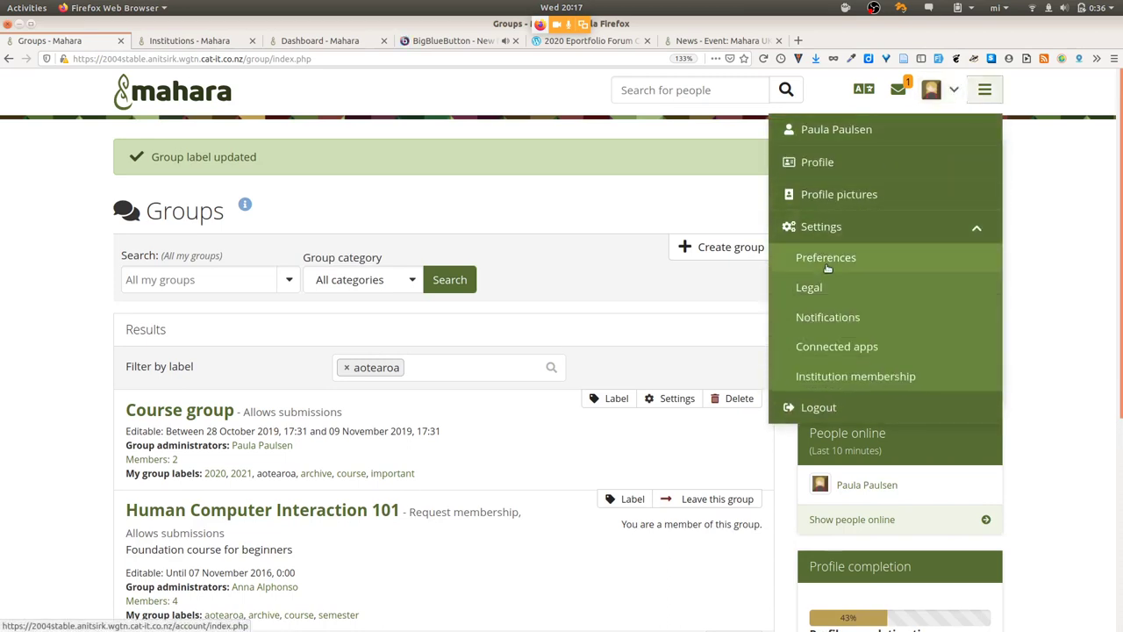
{"action": "left_click", "coordinate": [826, 258]}
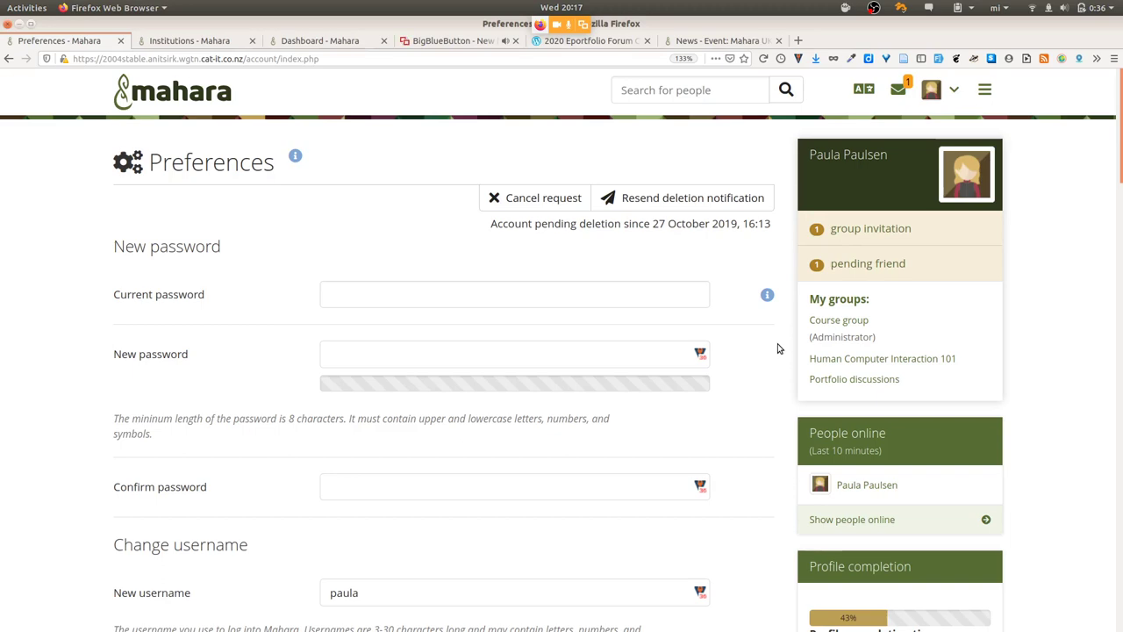
{"action": "scroll", "coordinate": [776, 348], "scroll_direction": "down", "scroll_amount": 10}
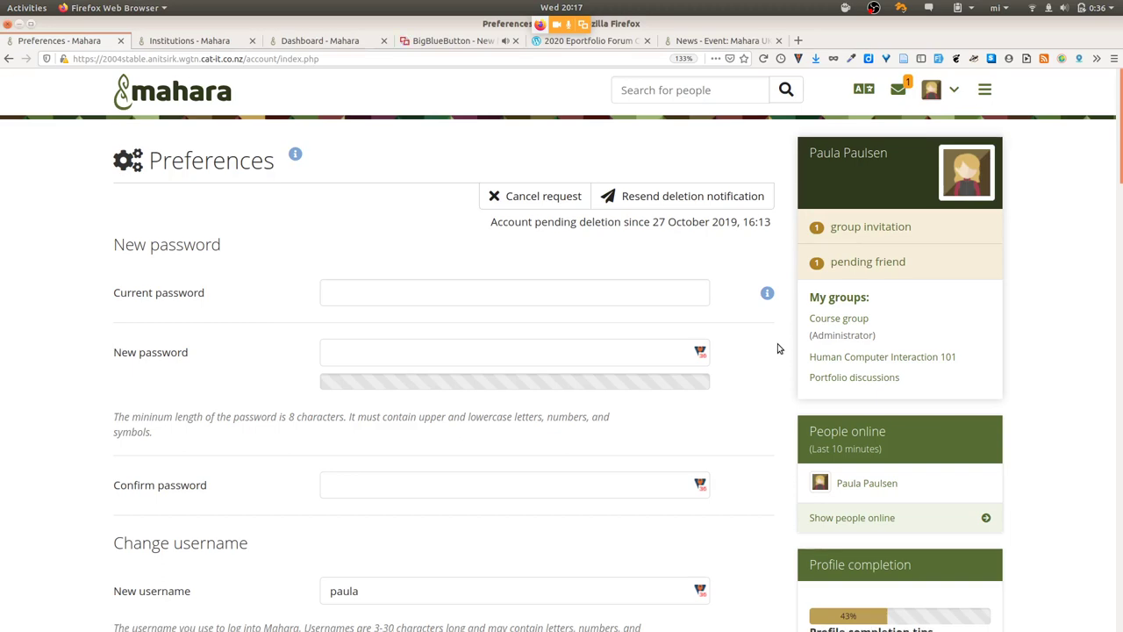
{"action": "scroll", "coordinate": [777, 349], "scroll_direction": "down", "scroll_amount": 5}
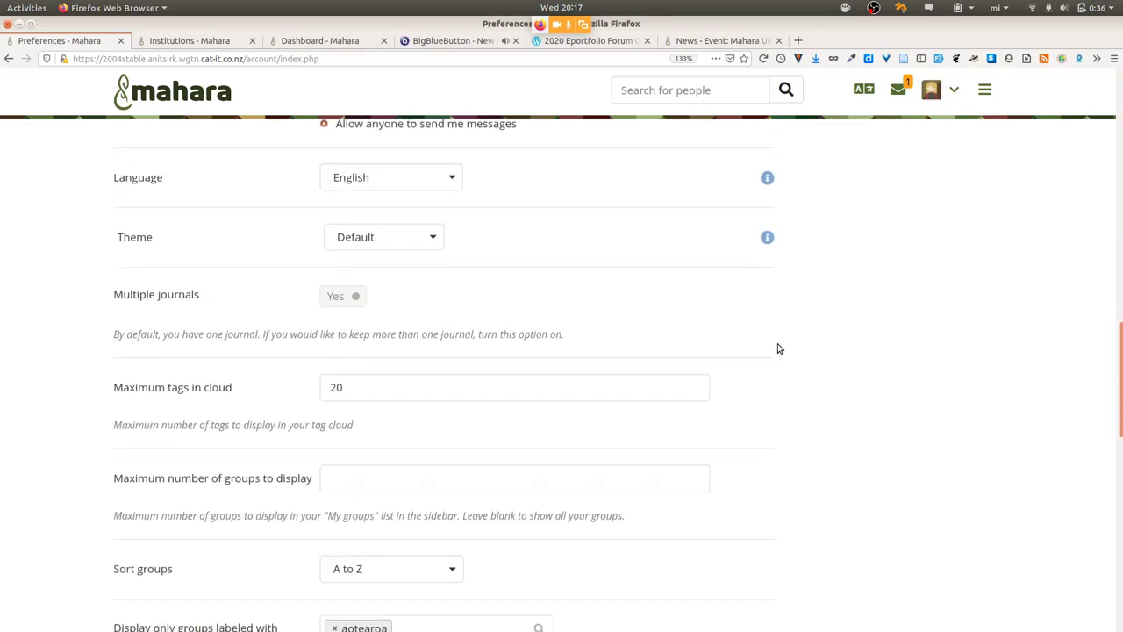
{"action": "scroll", "coordinate": [777, 348], "scroll_direction": "down", "scroll_amount": 3}
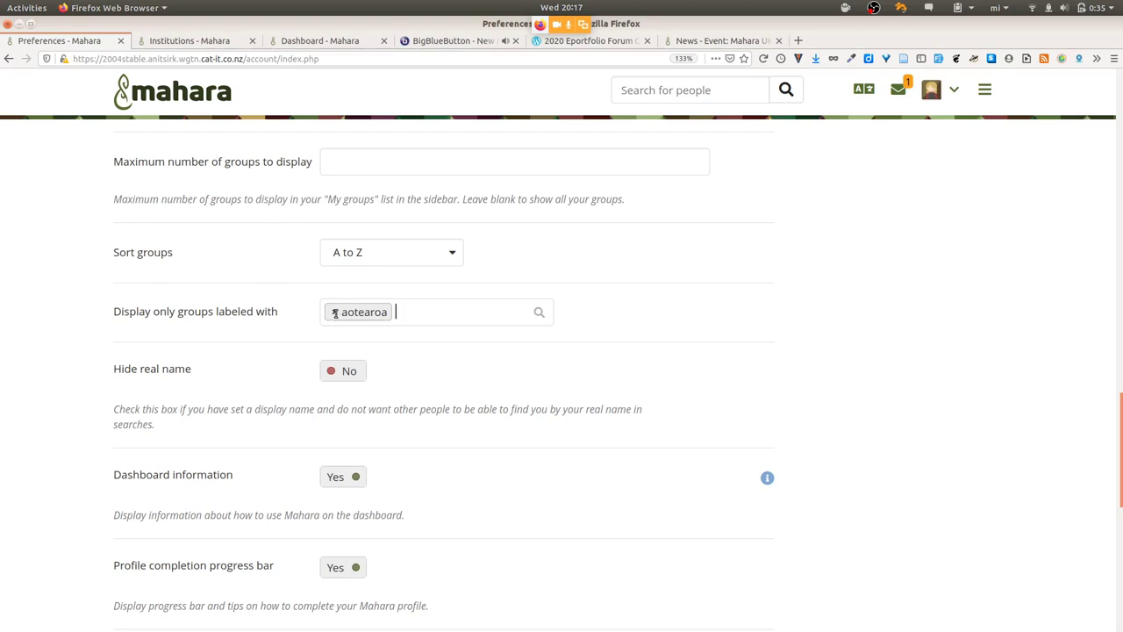
- Replace the aotearoa group label filter with 2021, save, and open the profile page
{"action": "left_click", "coordinate": [335, 312]}
{"action": "type", "text": "2021"}
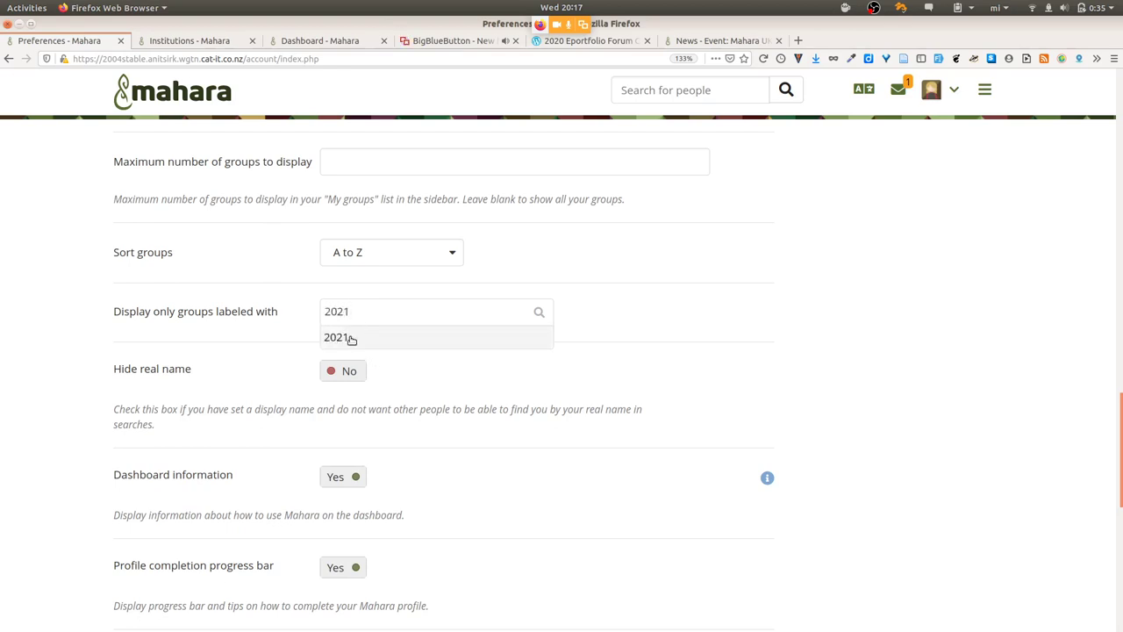
{"action": "left_click", "coordinate": [351, 338]}
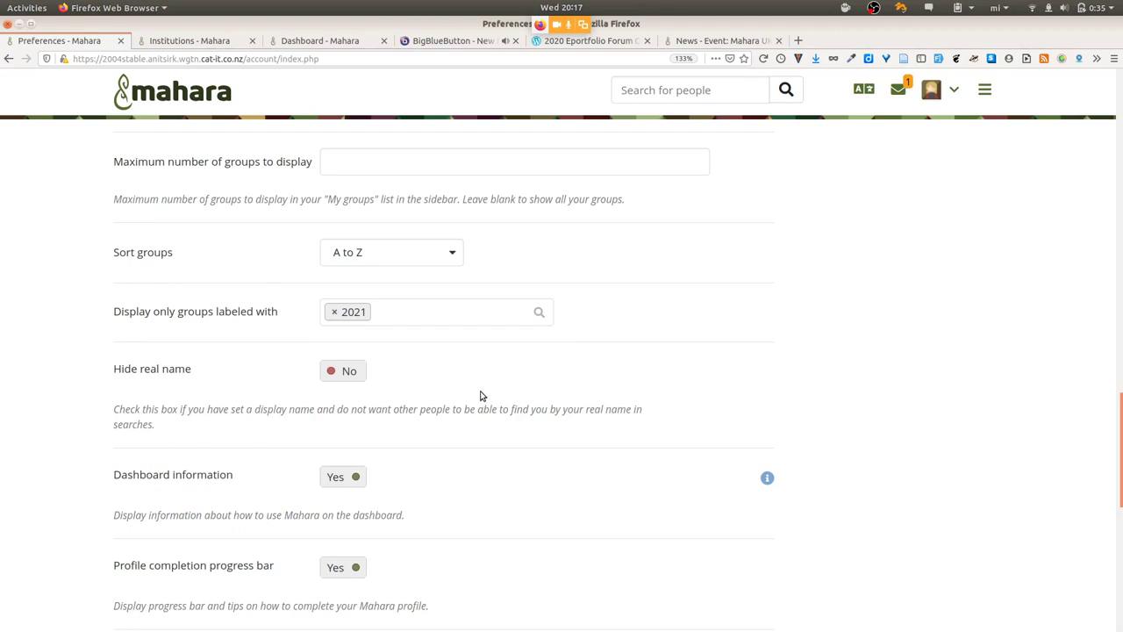
{"action": "scroll", "coordinate": [479, 395], "scroll_direction": "down", "scroll_amount": 5}
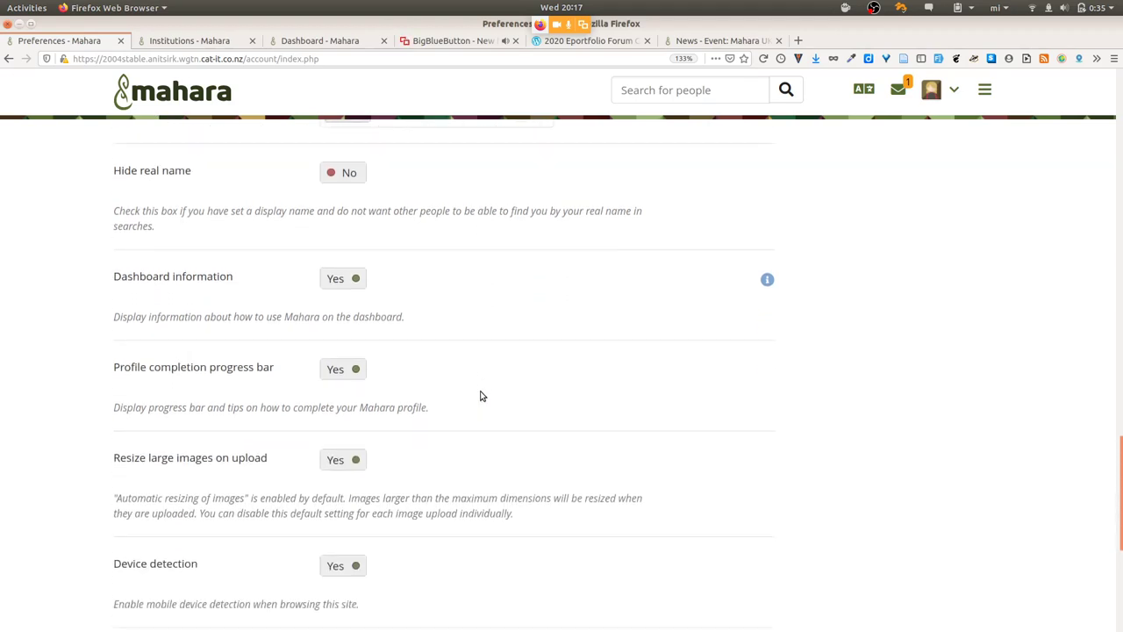
{"action": "scroll", "coordinate": [481, 395], "scroll_direction": "down", "scroll_amount": 2}
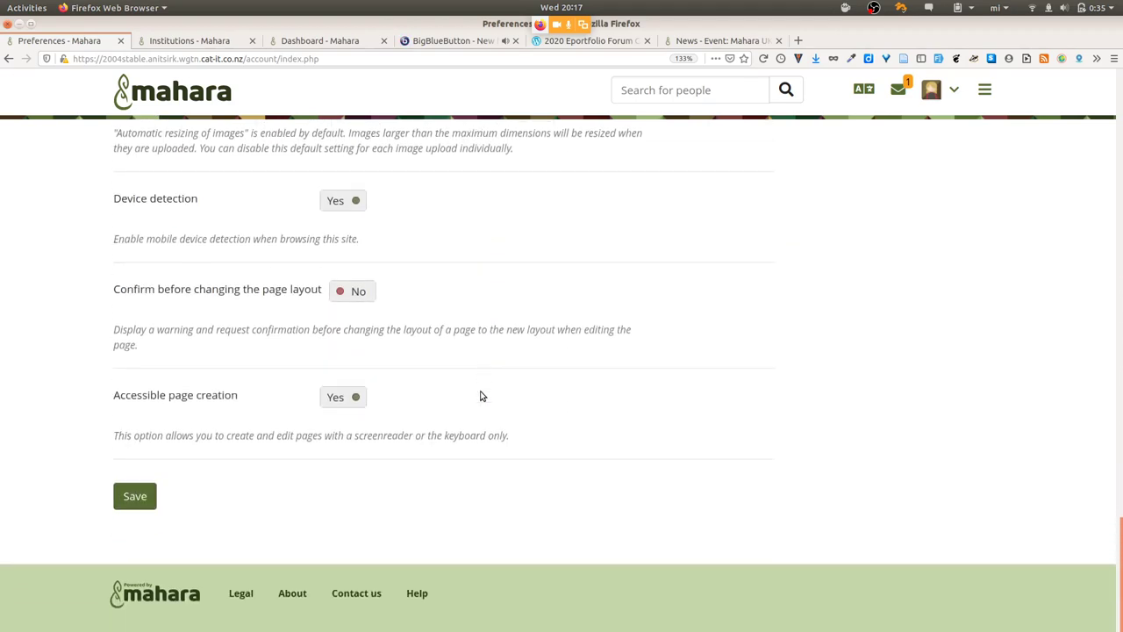
{"action": "left_click", "coordinate": [132, 500]}
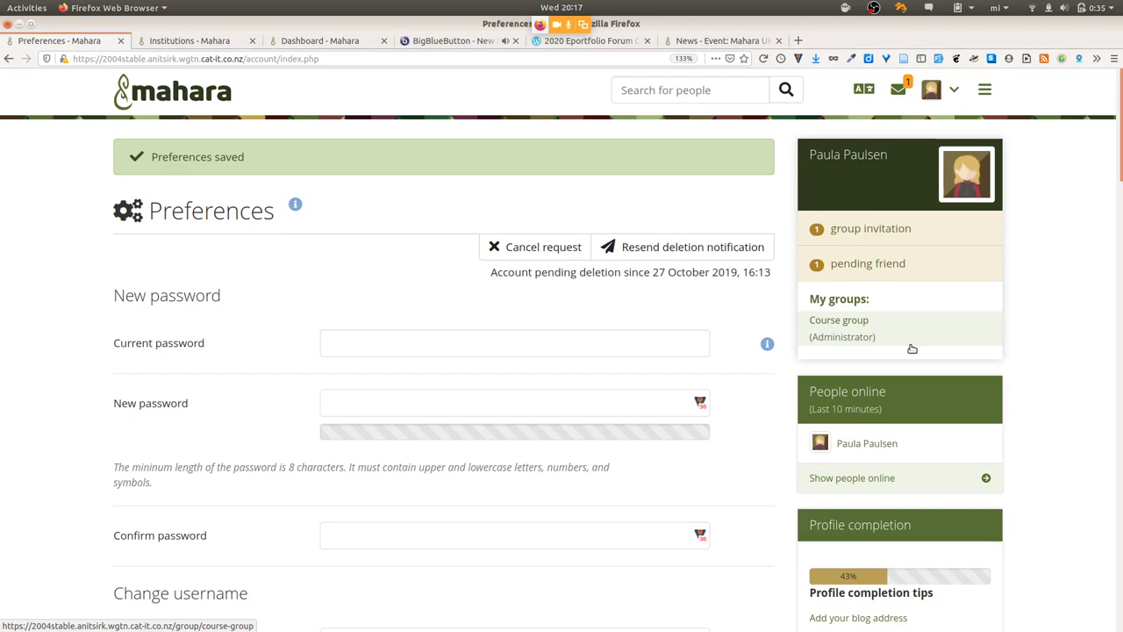
{"action": "left_click", "coordinate": [931, 92]}
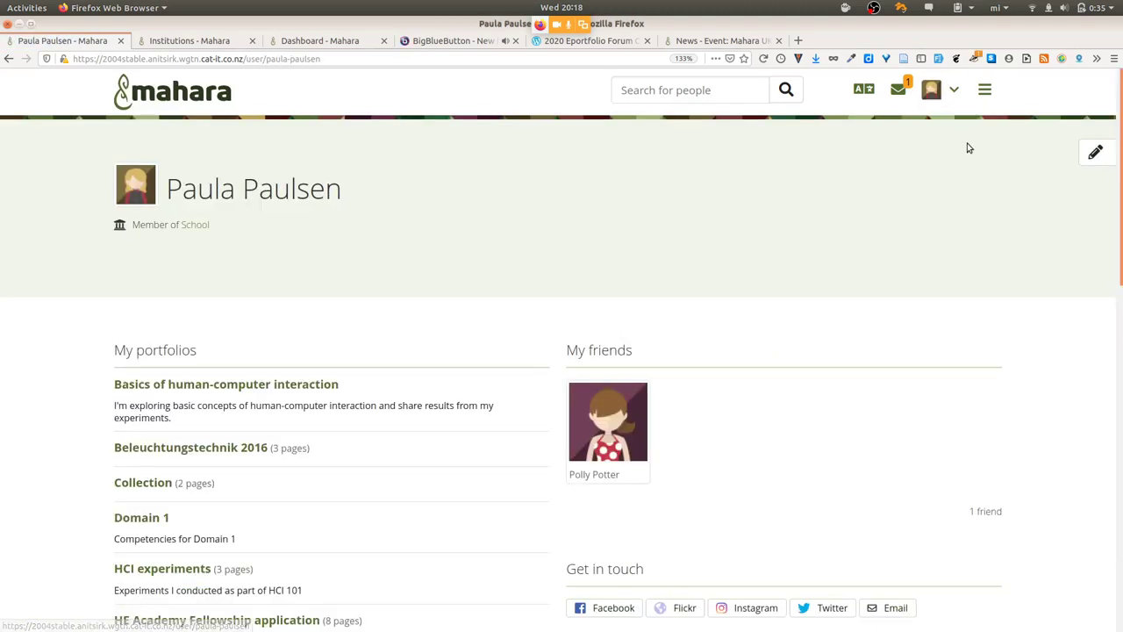
- Edit the profile and save the My groups block filtering by Test and aotearoa
{"action": "left_click", "coordinate": [1096, 152]}
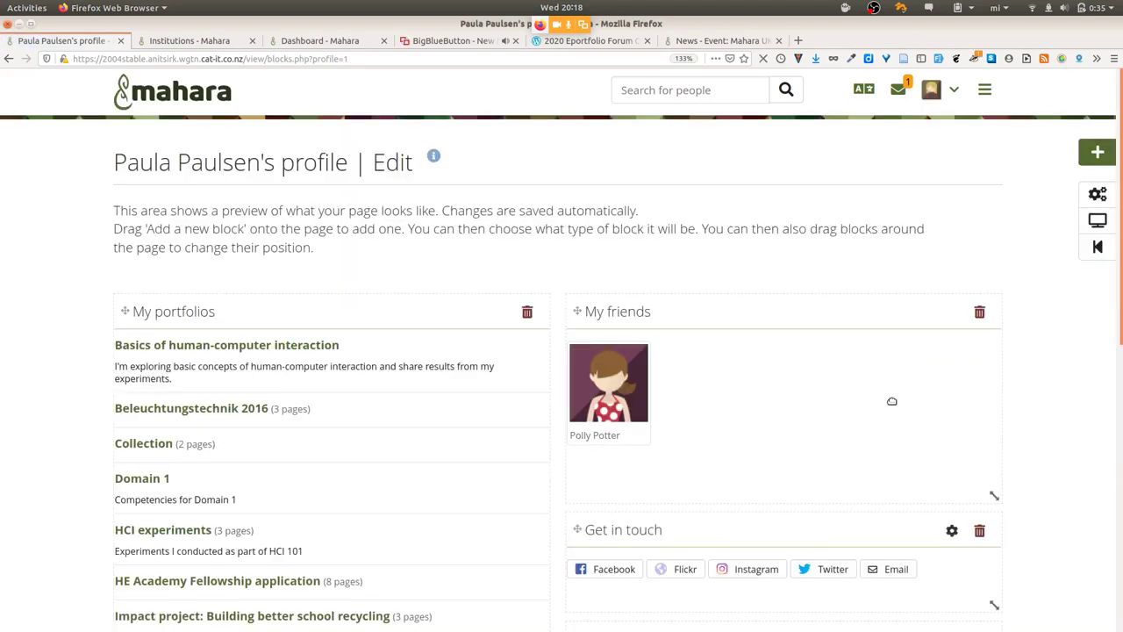
{"action": "scroll", "coordinate": [1070, 436], "scroll_direction": "down", "scroll_amount": 4}
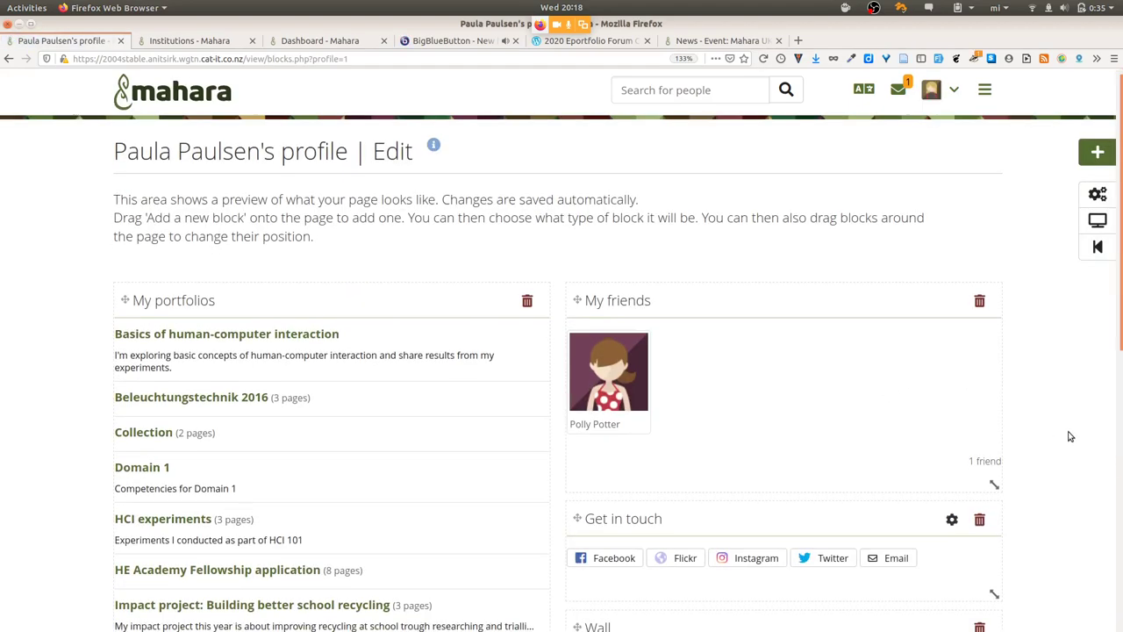
{"action": "scroll", "coordinate": [1069, 436], "scroll_direction": "down", "scroll_amount": 5}
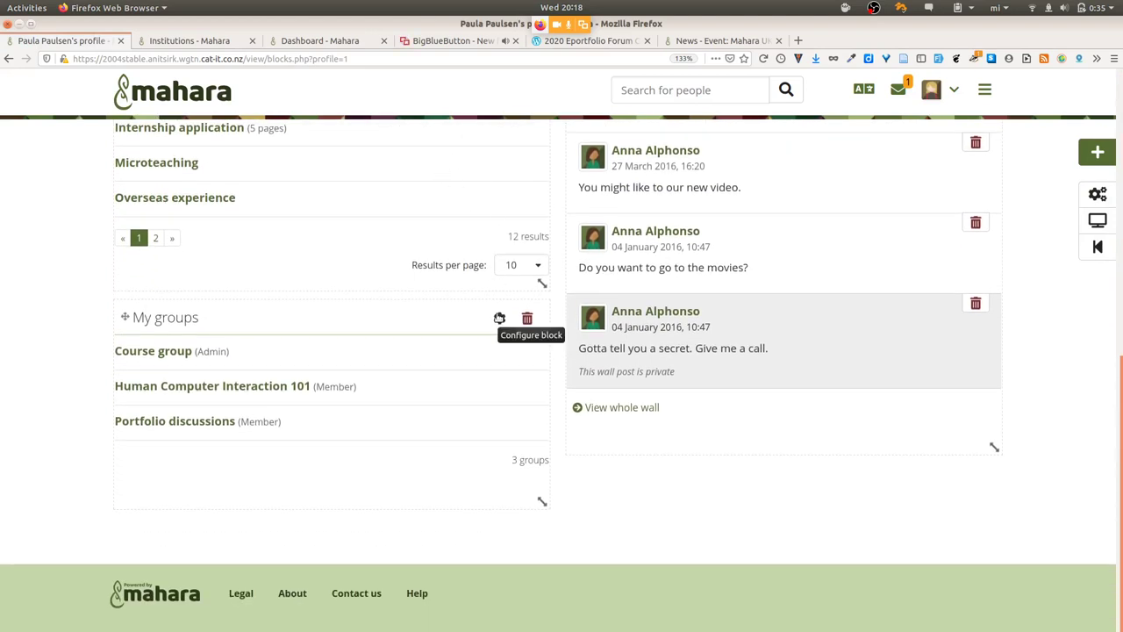
{"action": "left_click", "coordinate": [500, 317]}
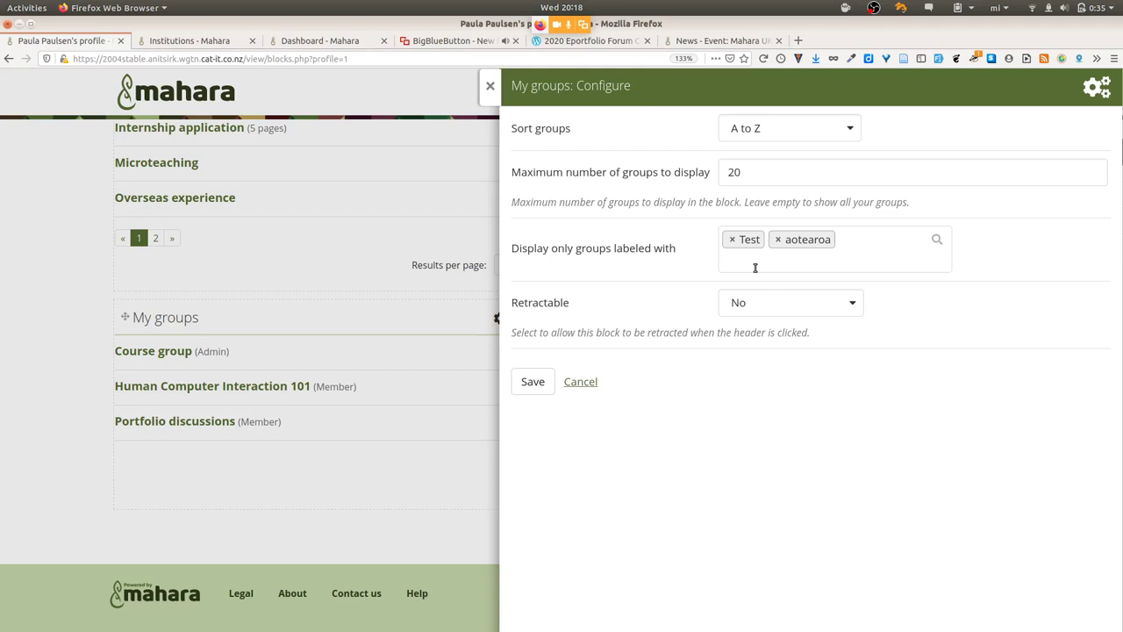
{"action": "left_click", "coordinate": [530, 383]}
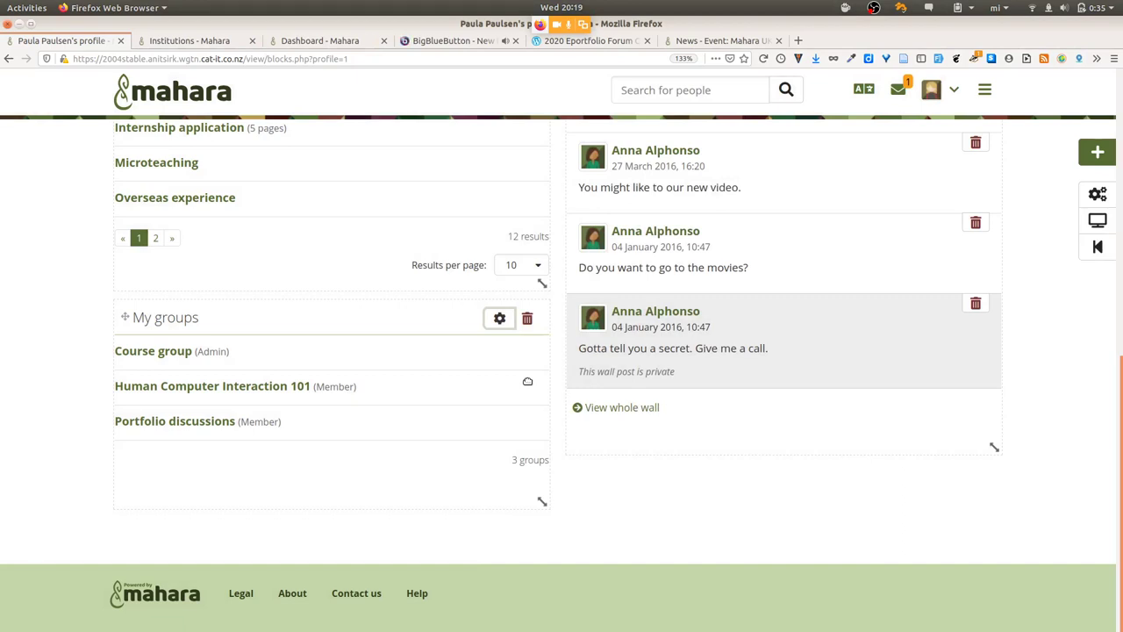
- Switch to the private-browsing admin window and open Administration > Groups > Default group settings
{"action": "key", "text": "alt+Tab"}
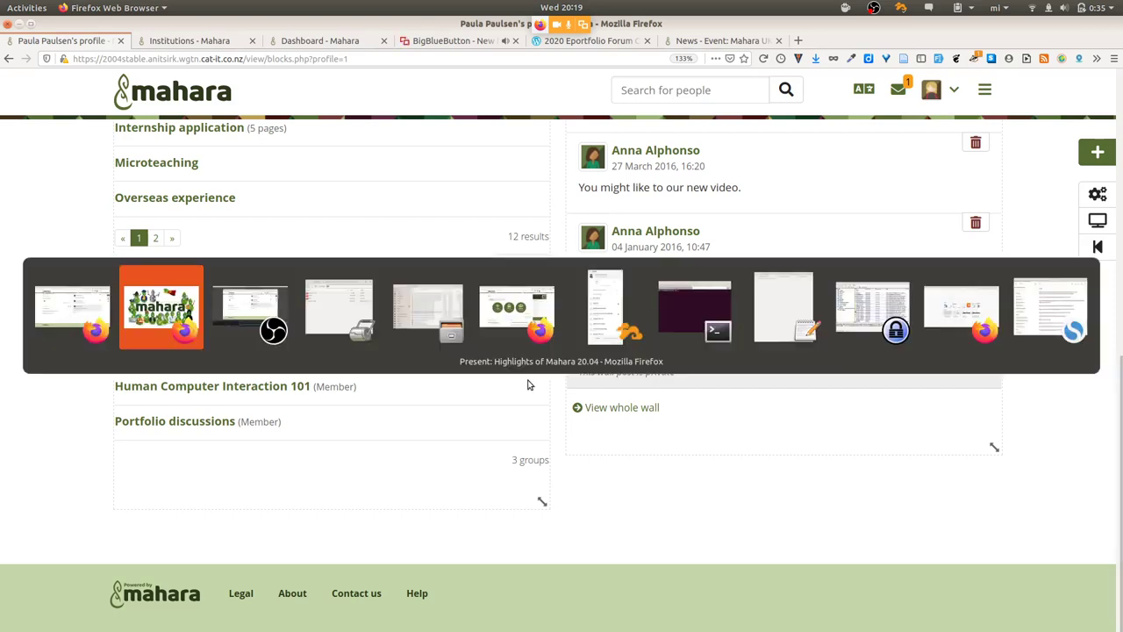
{"action": "key", "text": "alt+Tab"}
{"action": "key", "text": "alt+Tab"}
{"action": "key", "text": "alt+Tab"}
{"action": "key", "text": "alt+Tab"}
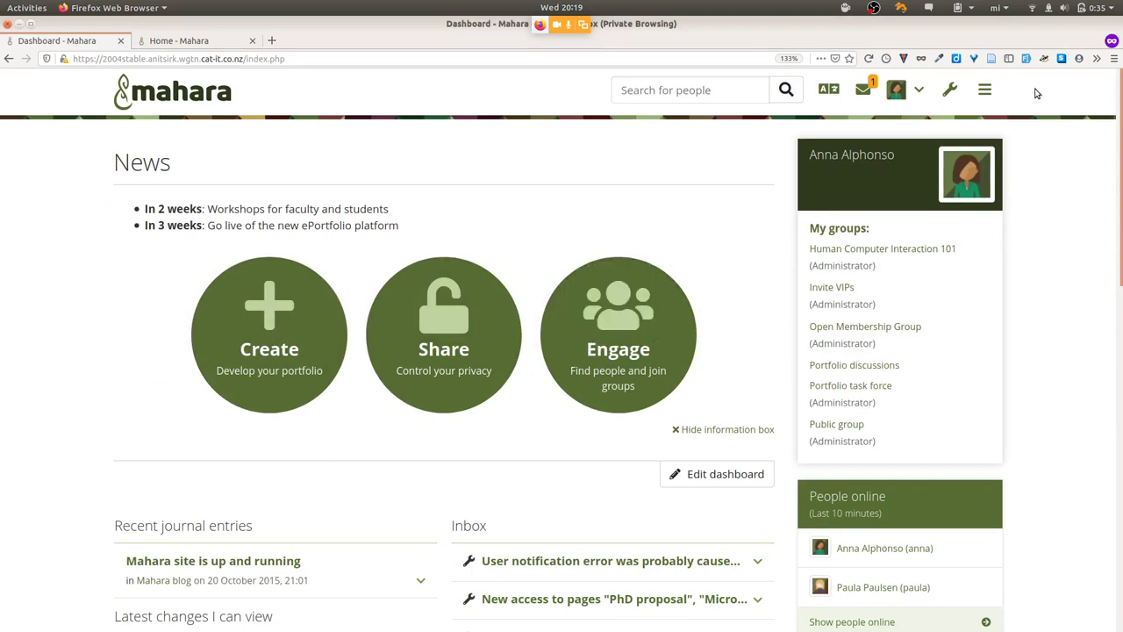
{"action": "left_click", "coordinate": [949, 89]}
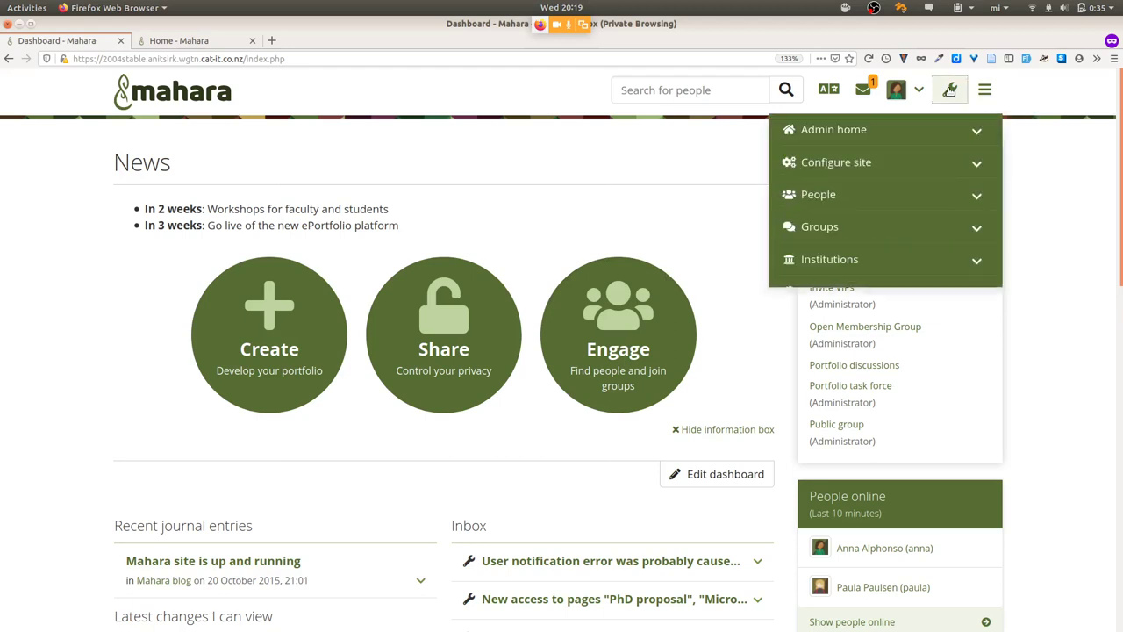
{"action": "left_click", "coordinate": [913, 227]}
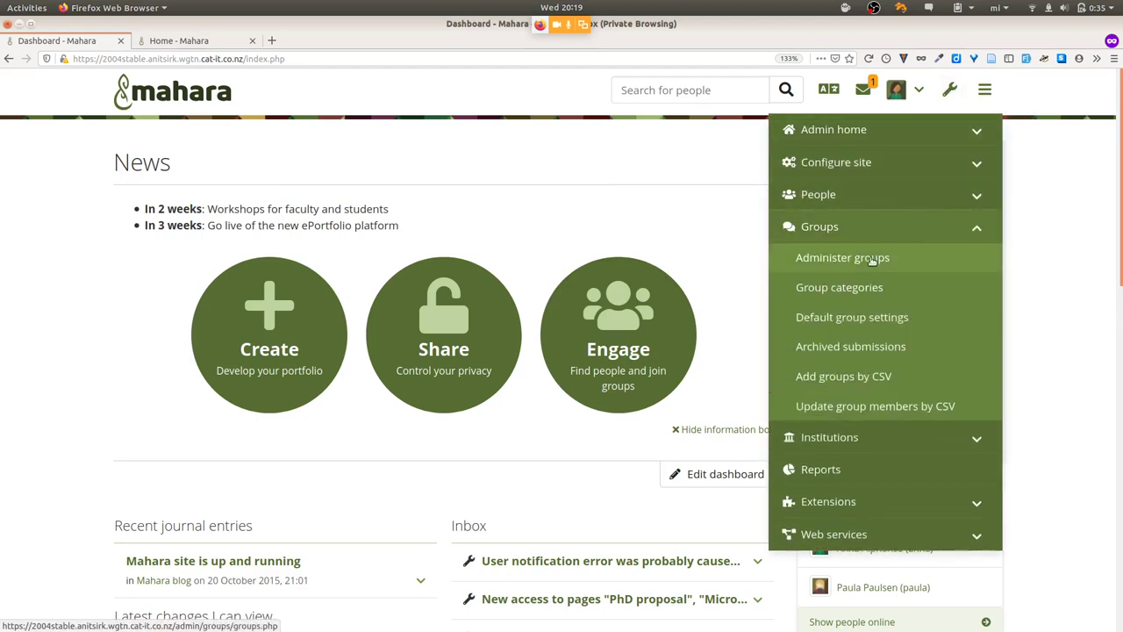
{"action": "left_click", "coordinate": [858, 319]}
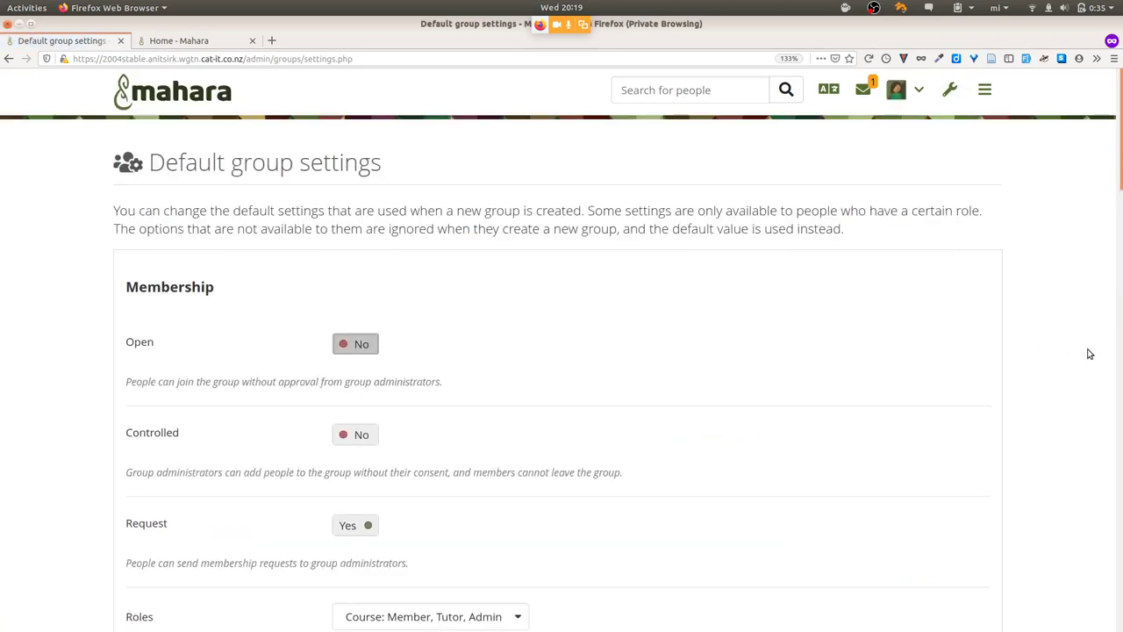
- Make new groups Open by default with Standard: Member, Admin roles and recommendations on
{"action": "scroll", "coordinate": [1089, 354], "scroll_direction": "down", "scroll_amount": 3}
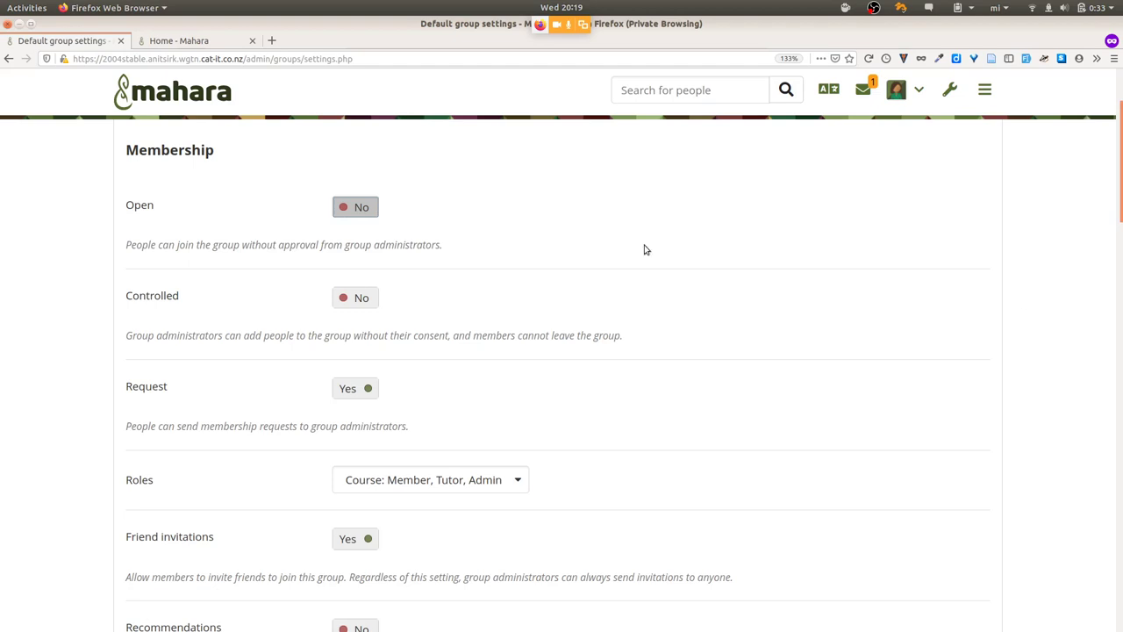
{"action": "left_click", "coordinate": [351, 207]}
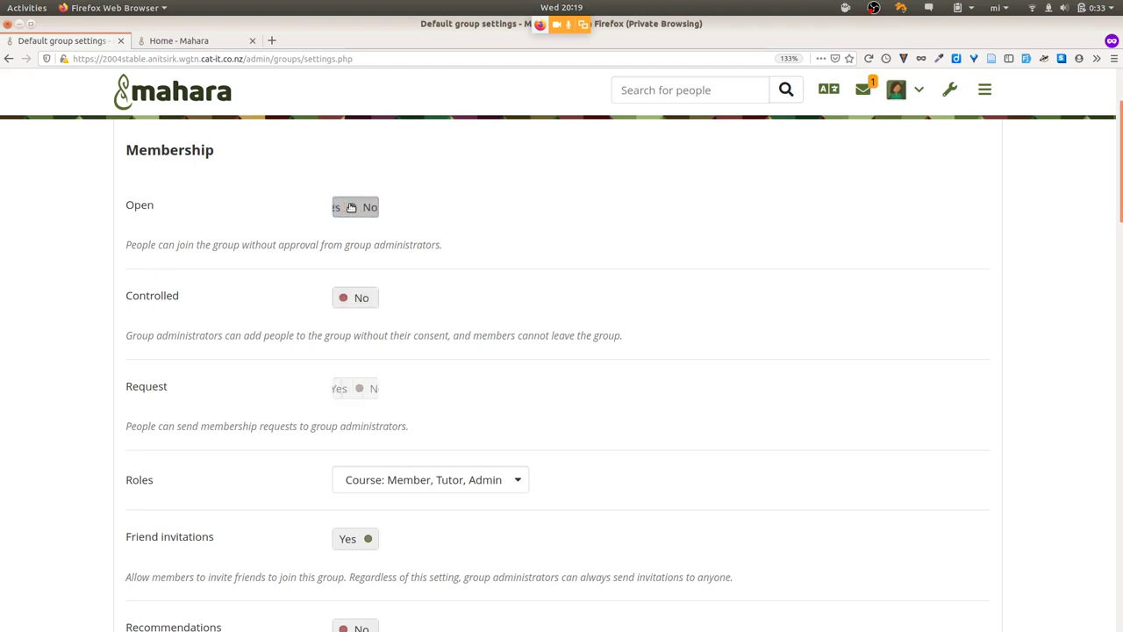
{"action": "scroll", "coordinate": [484, 389], "scroll_direction": "down", "scroll_amount": 4}
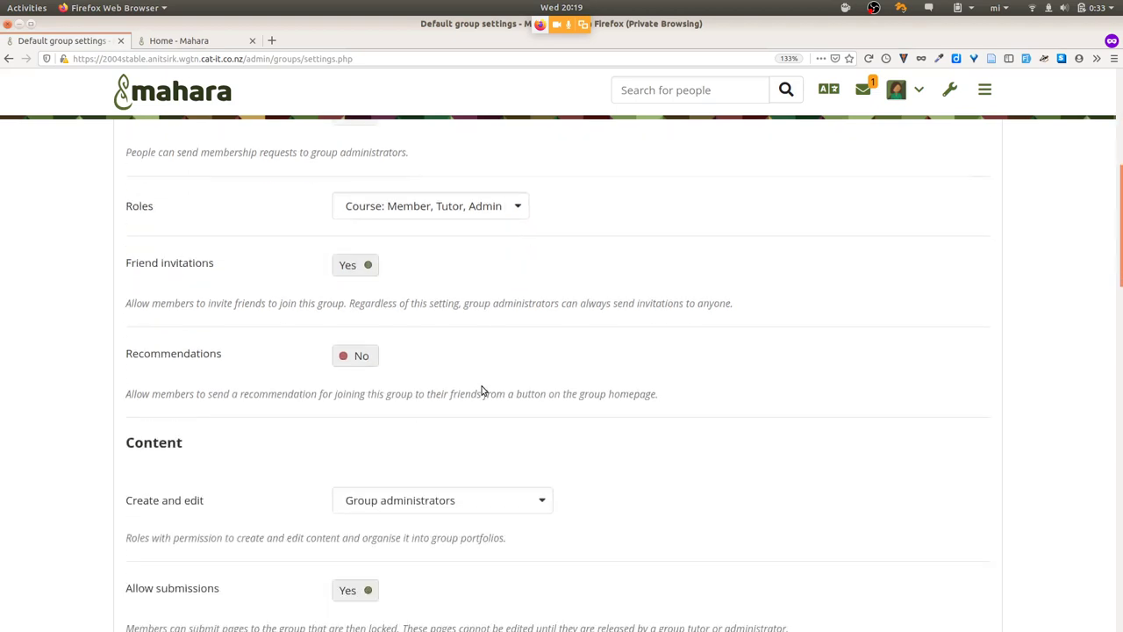
{"action": "left_click", "coordinate": [445, 211]}
{"action": "left_click", "coordinate": [433, 248]}
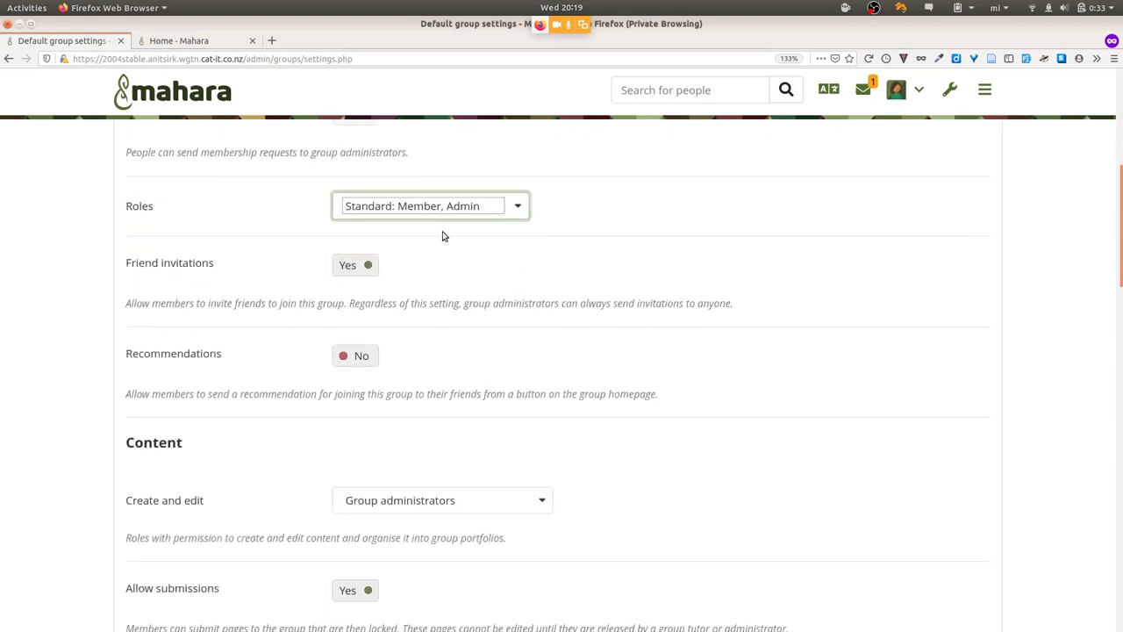
{"action": "left_click", "coordinate": [357, 355]}
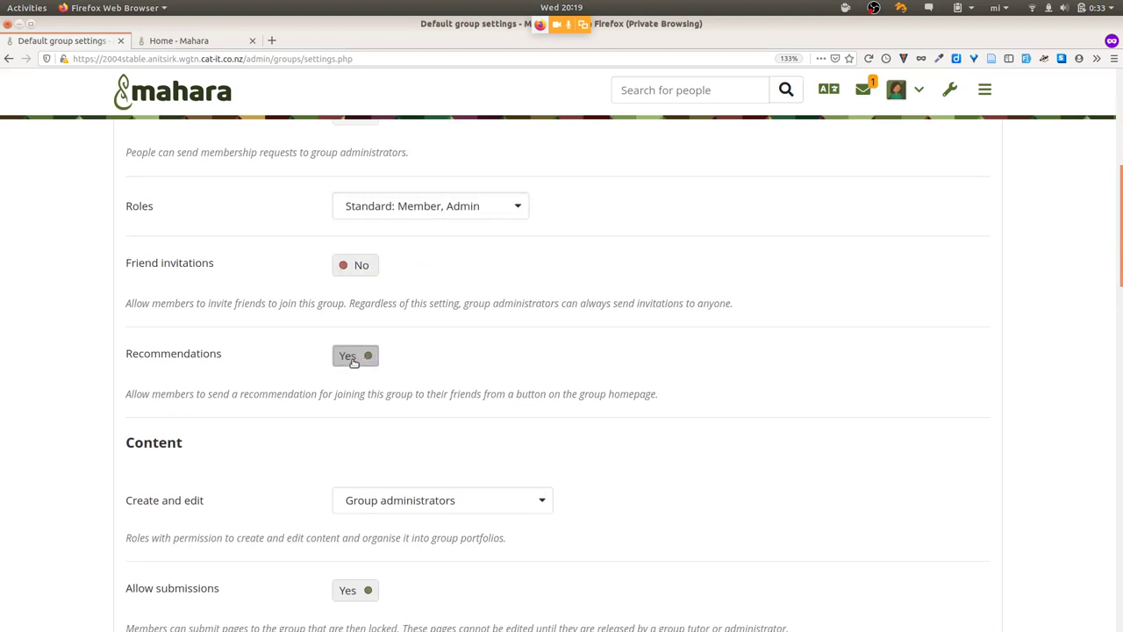
{"action": "scroll", "coordinate": [546, 348], "scroll_direction": "down", "scroll_amount": 5}
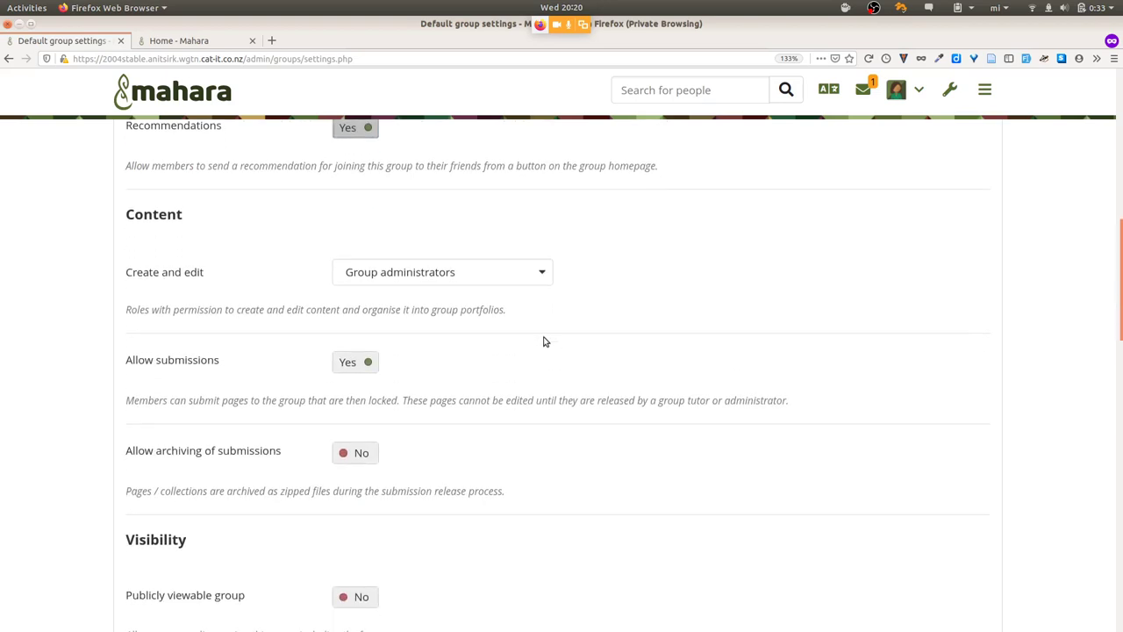
- Allow everyone except ordinary members to create and edit, enable submission archiving, and submit
{"action": "left_click", "coordinate": [519, 276]}
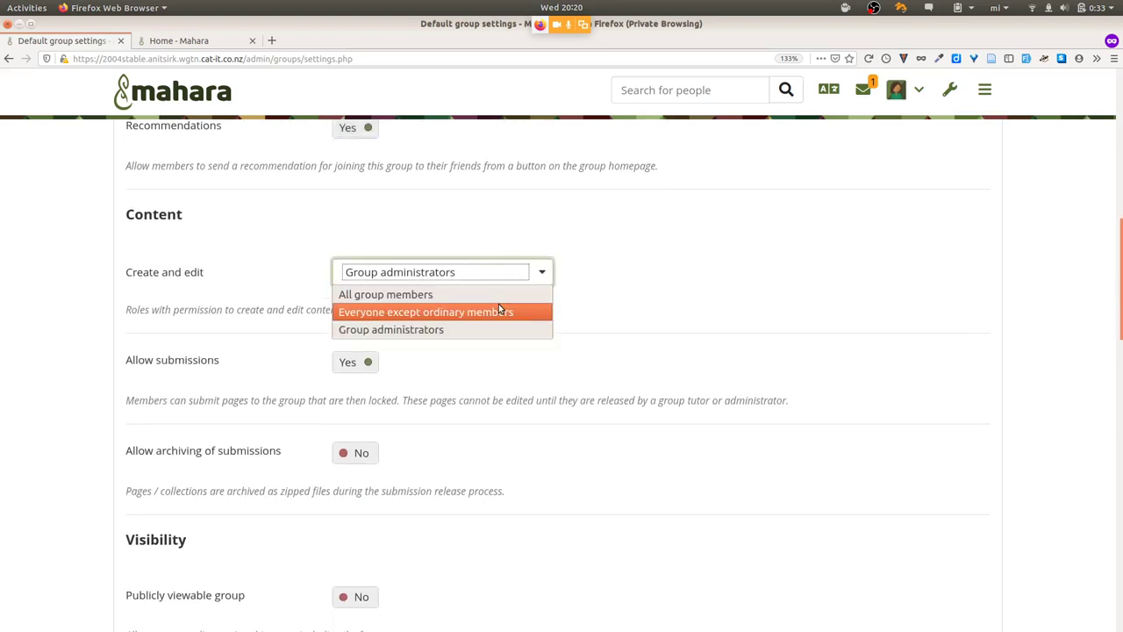
{"action": "left_click", "coordinate": [498, 312]}
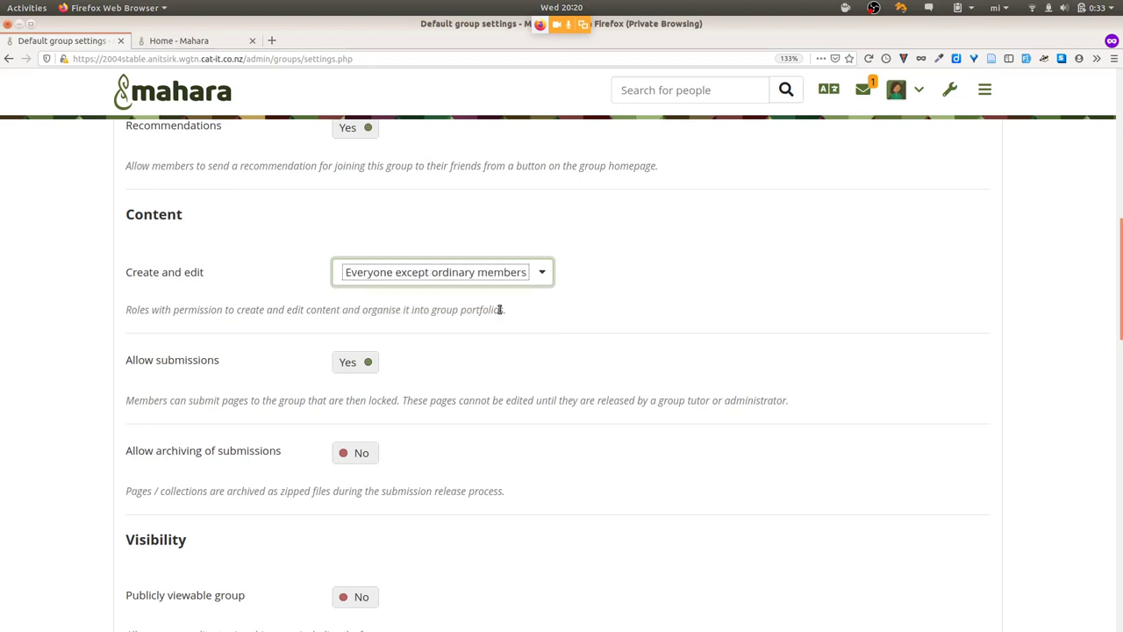
{"action": "left_click", "coordinate": [356, 455]}
{"action": "scroll", "coordinate": [498, 488], "scroll_direction": "down", "scroll_amount": 5}
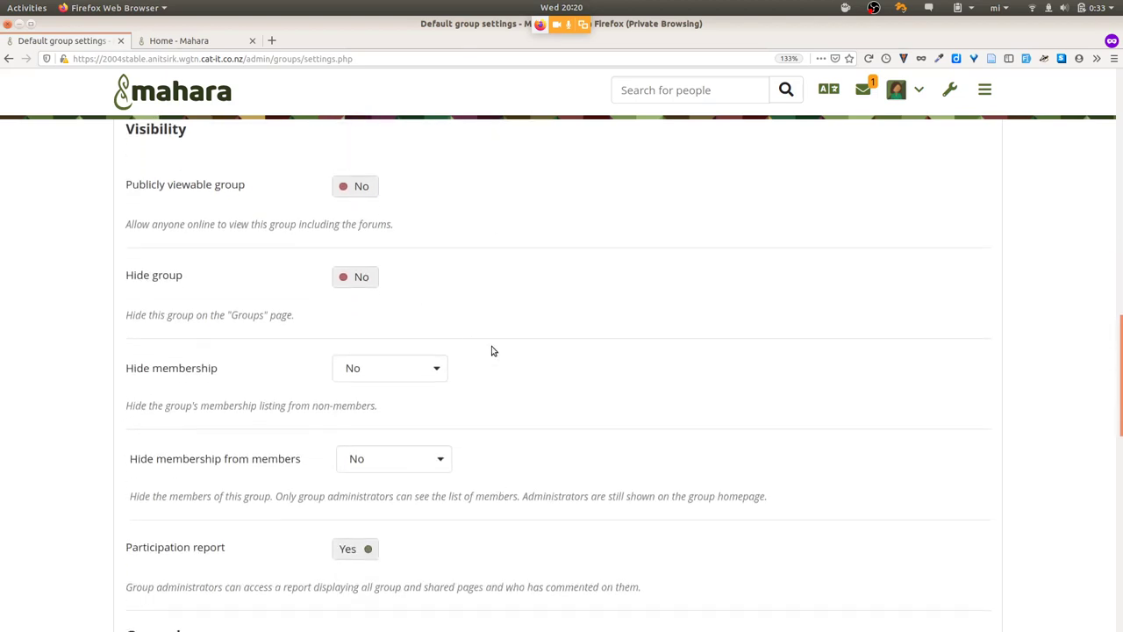
{"action": "scroll", "coordinate": [493, 351], "scroll_direction": "down", "scroll_amount": 5}
{"action": "scroll", "coordinate": [492, 351], "scroll_direction": "down", "scroll_amount": 5}
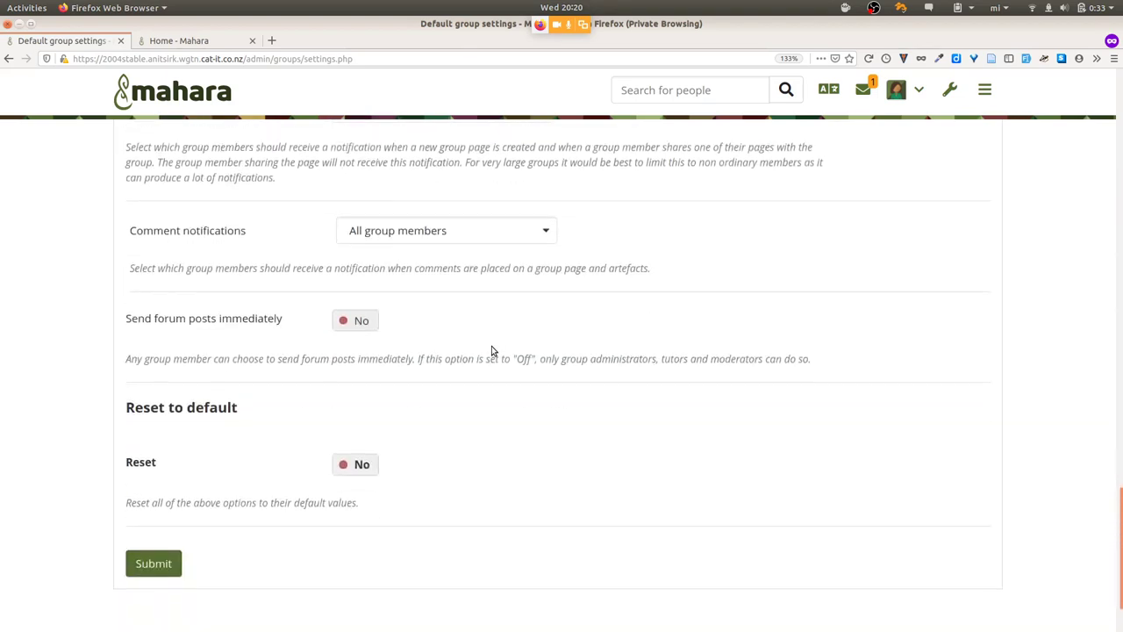
{"action": "scroll", "coordinate": [491, 346], "scroll_direction": "up", "scroll_amount": 1}
{"action": "scroll", "coordinate": [394, 378], "scroll_direction": "down", "scroll_amount": 1}
{"action": "left_click", "coordinate": [154, 569]}
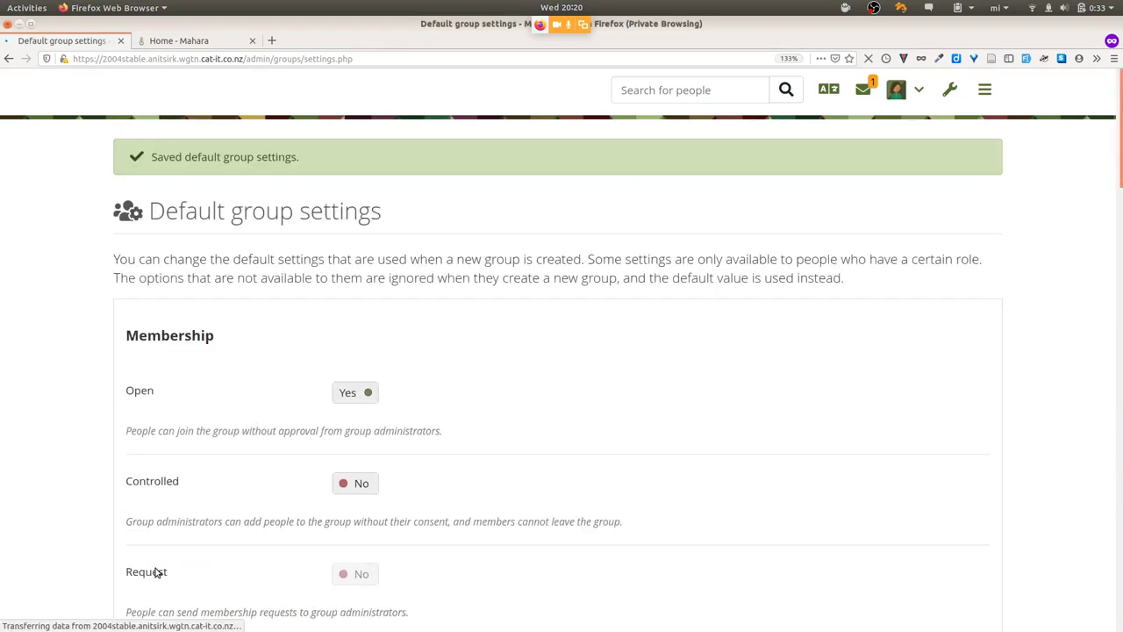
- Start a new group from Engage > Groups in the main menu
{"action": "left_click", "coordinate": [984, 89]}
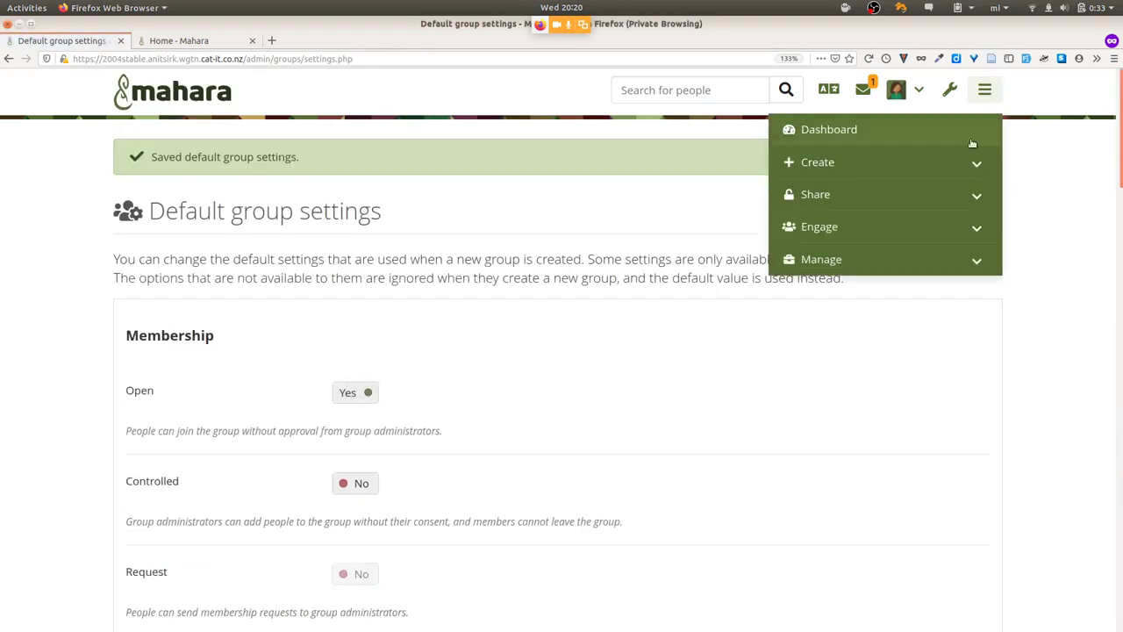
{"action": "left_click", "coordinate": [922, 235]}
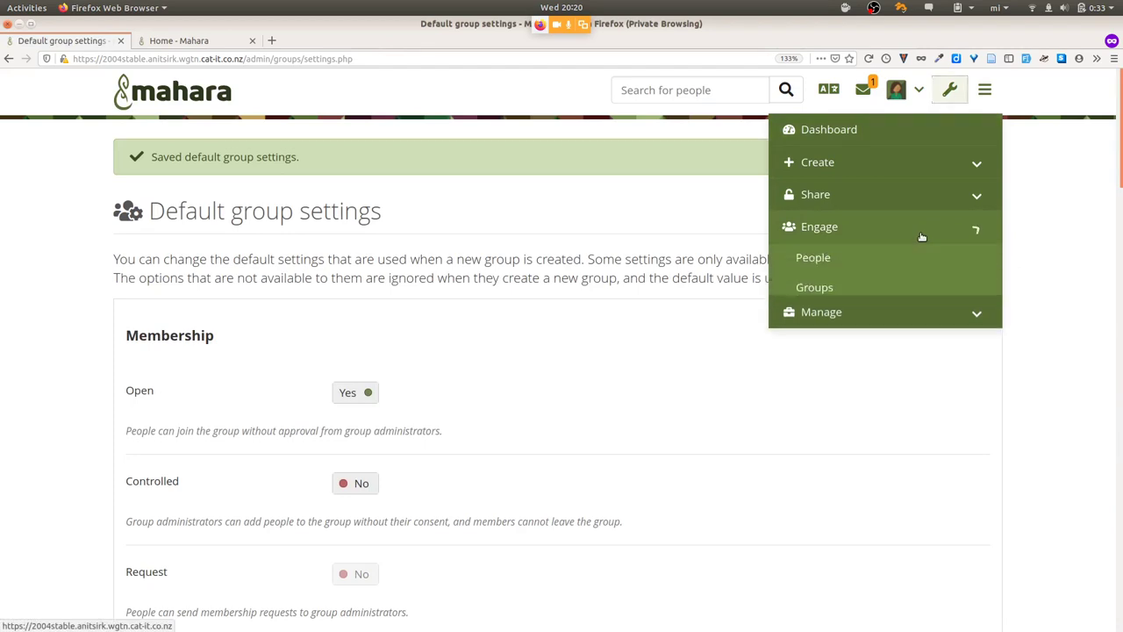
{"action": "left_click", "coordinate": [884, 282]}
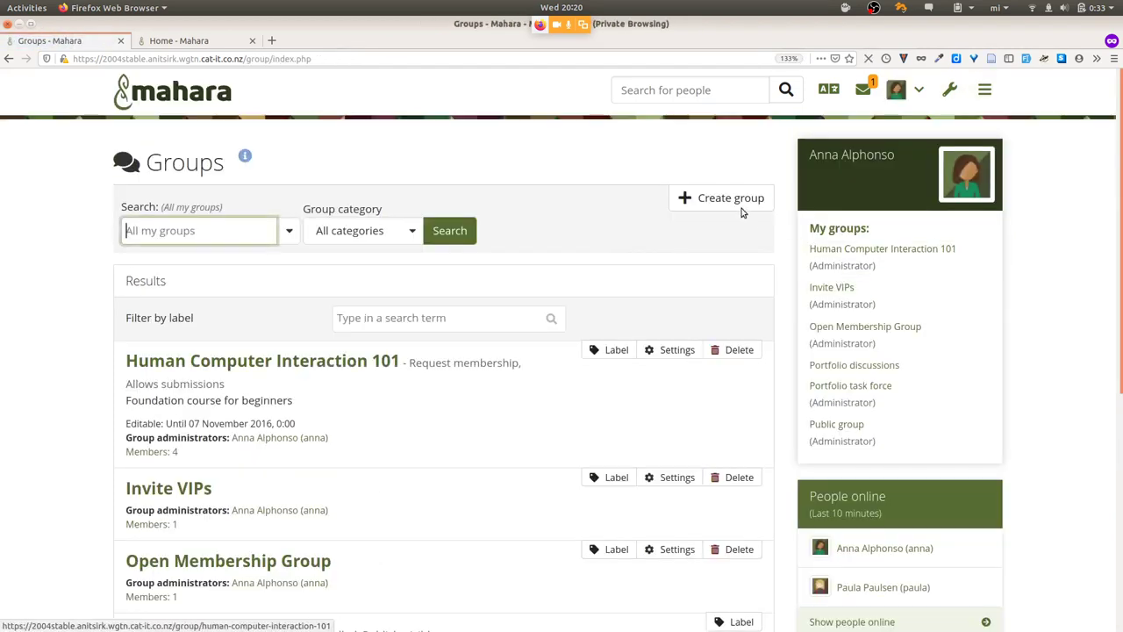
{"action": "left_click", "coordinate": [731, 199]}
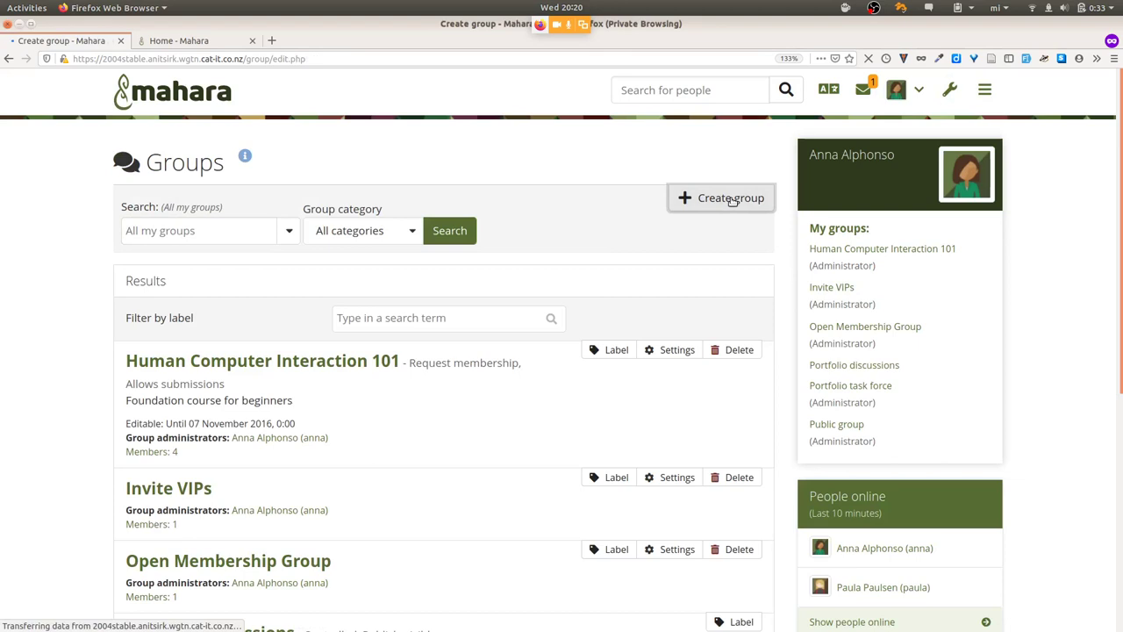
- Confirm the Create and edit setting defaults to Everyone except ordinary members, leaving it unchanged
{"action": "scroll", "coordinate": [758, 387], "scroll_direction": "down", "scroll_amount": 3}
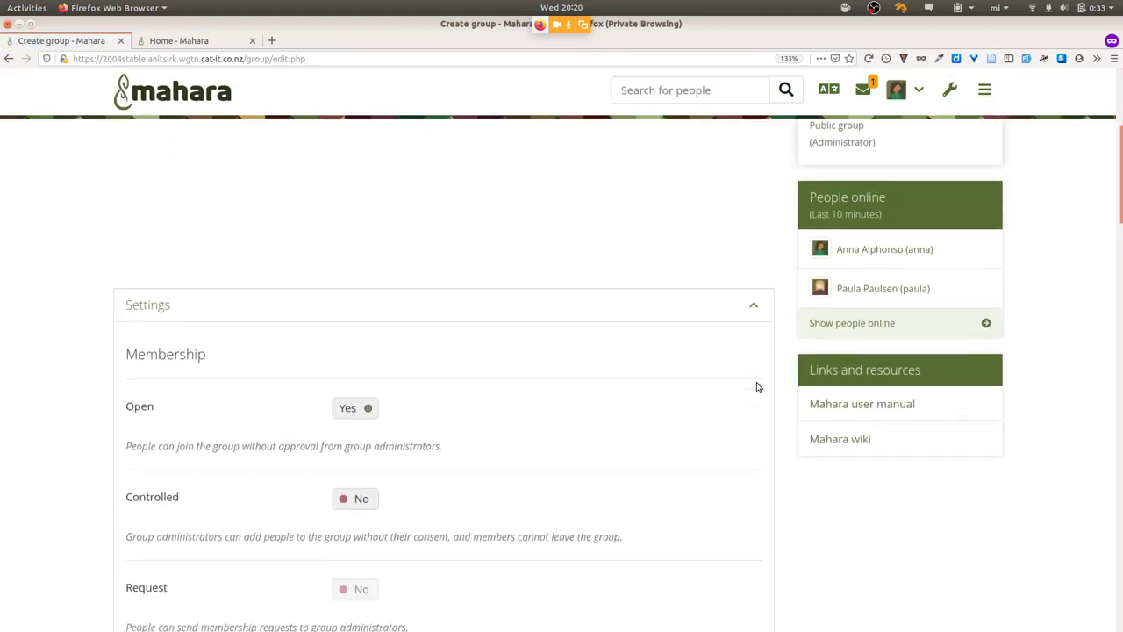
{"action": "scroll", "coordinate": [758, 387], "scroll_direction": "down", "scroll_amount": 3}
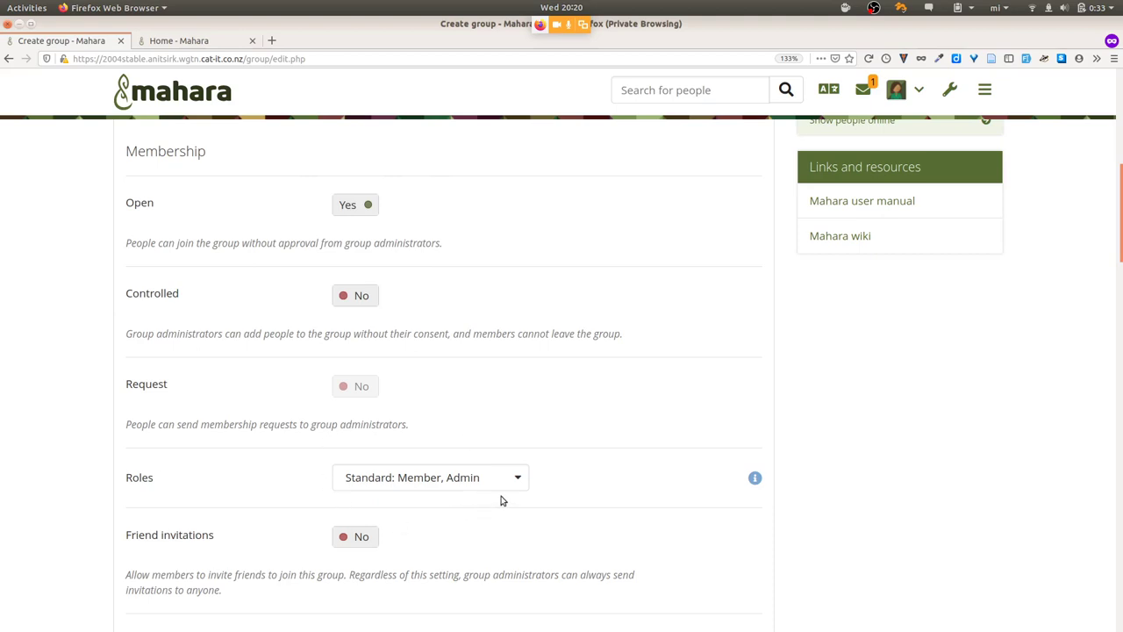
{"action": "scroll", "coordinate": [502, 500], "scroll_direction": "down", "scroll_amount": 5}
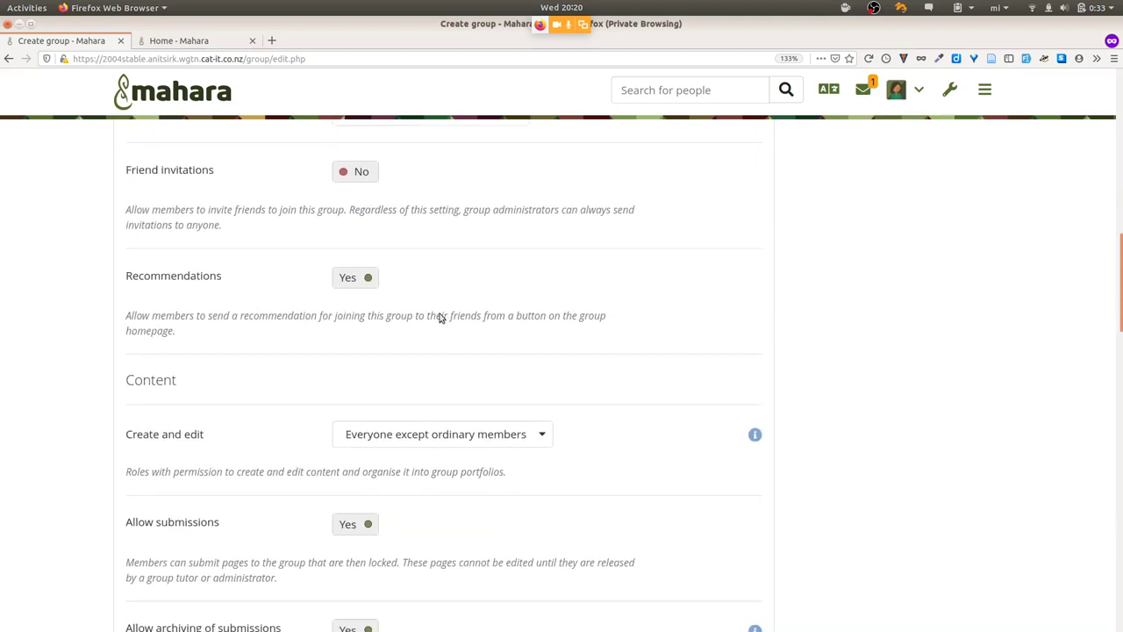
{"action": "left_click", "coordinate": [412, 438]}
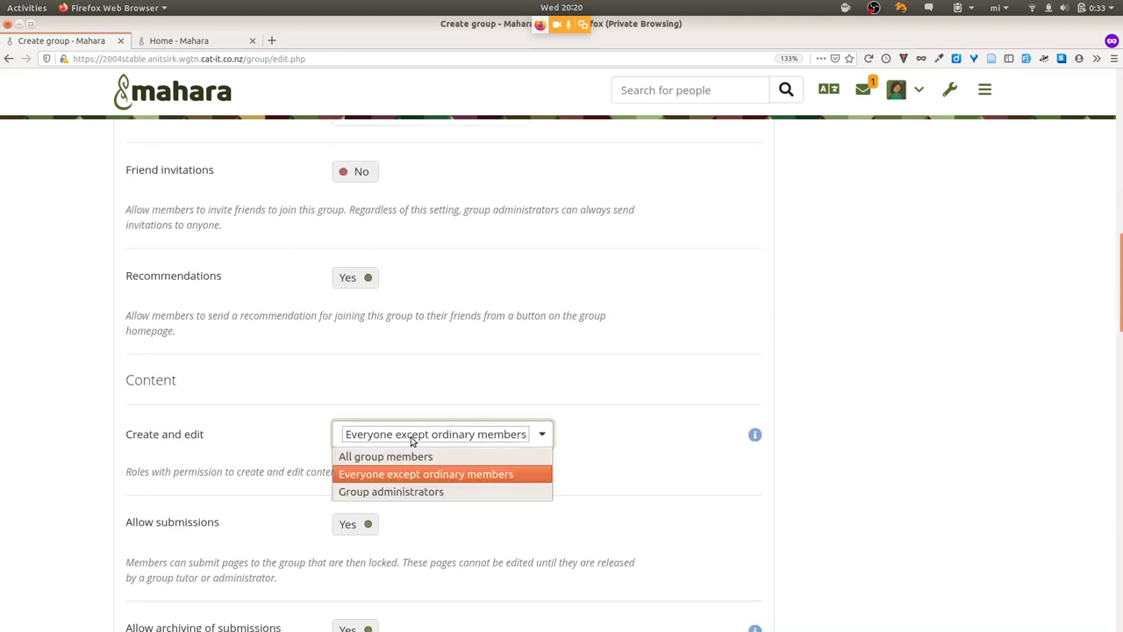
{"action": "left_click", "coordinate": [412, 439]}
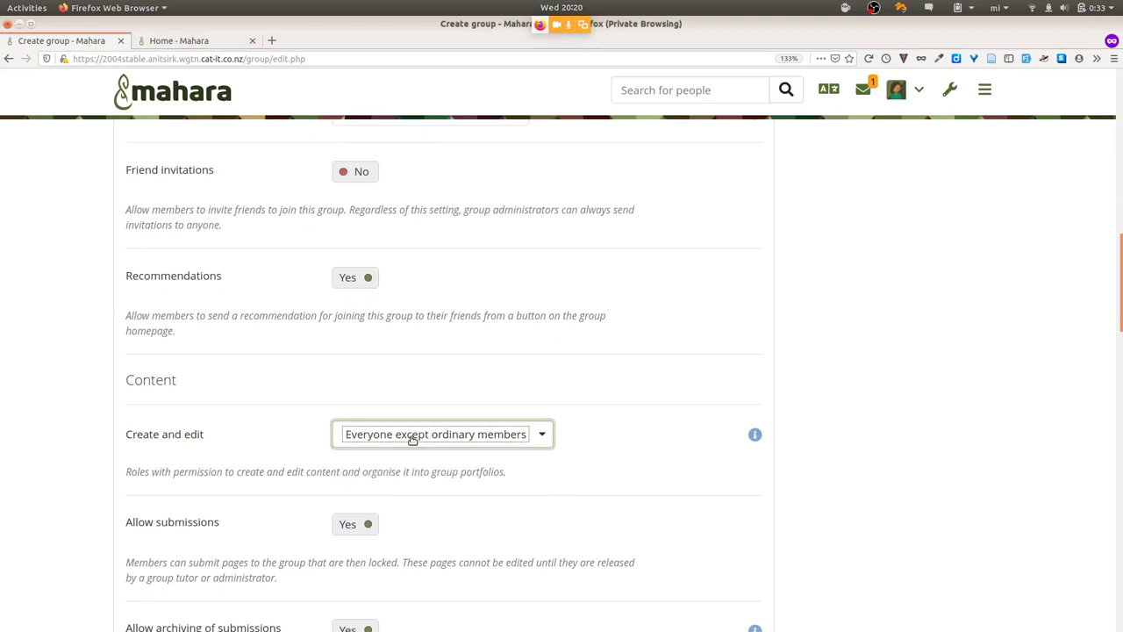
{"action": "scroll", "coordinate": [601, 440], "scroll_direction": "down", "scroll_amount": 1}
{"action": "scroll", "coordinate": [601, 440], "scroll_direction": "down", "scroll_amount": 2}
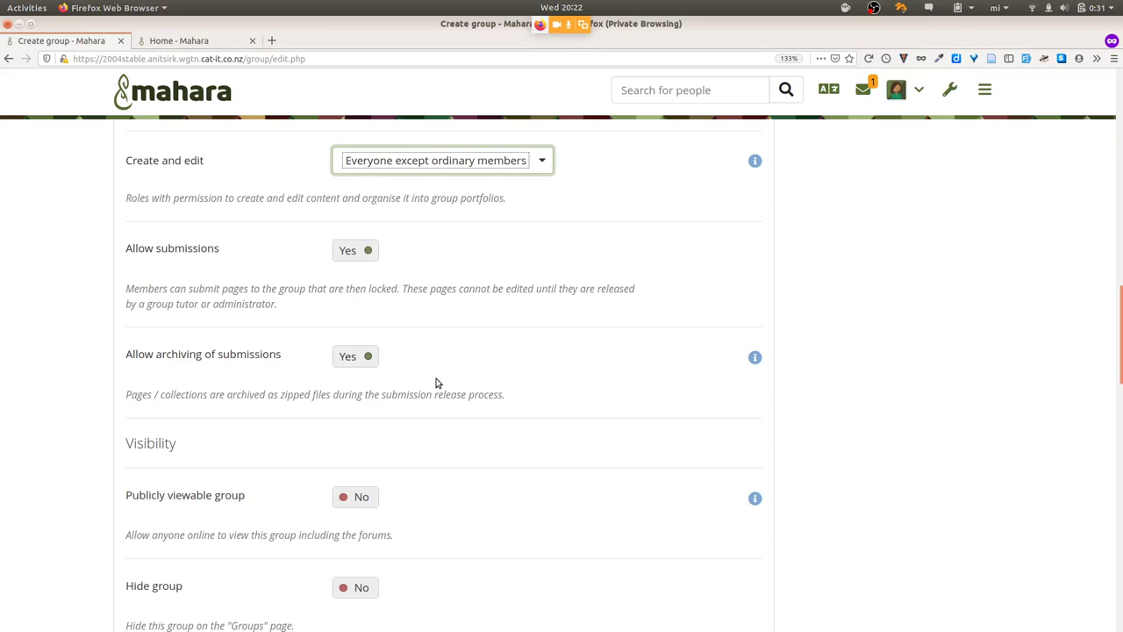
{"action": "scroll", "coordinate": [957, 367], "scroll_direction": "up", "scroll_amount": 10}
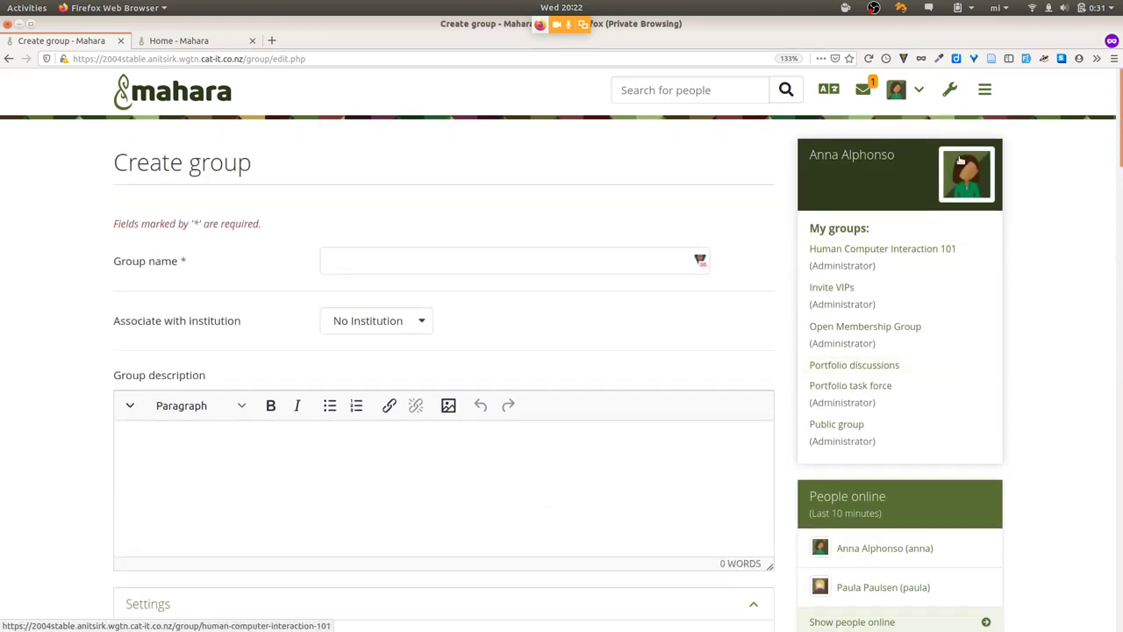
- Go to Create > Pages and collections and open the Layout page's more-options menu
{"action": "left_click", "coordinate": [992, 86]}
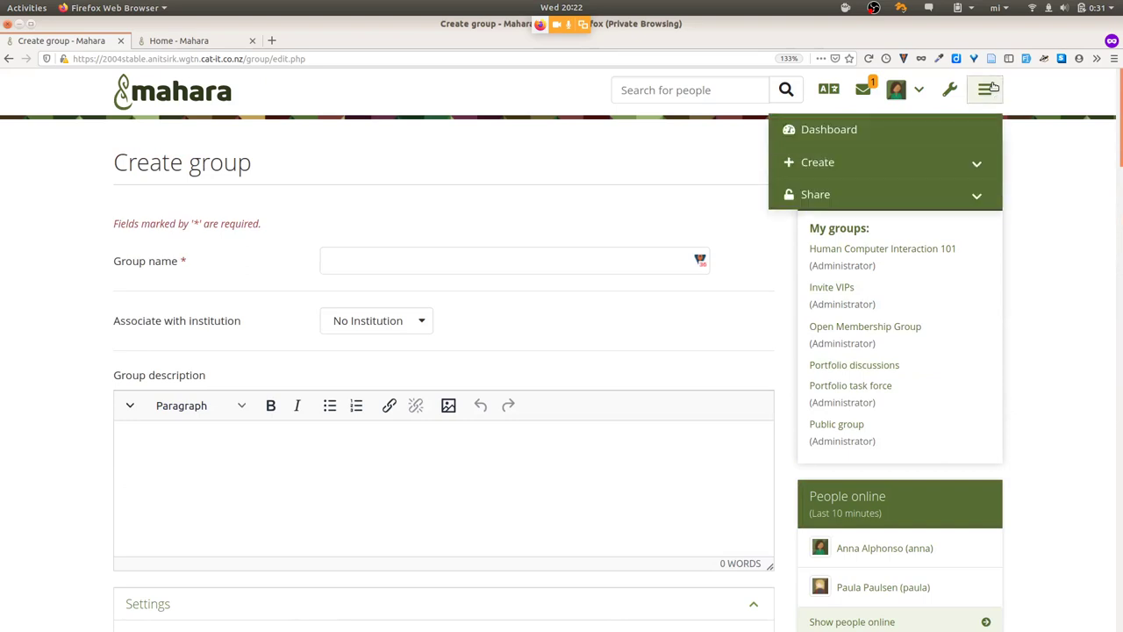
{"action": "left_click", "coordinate": [912, 160]}
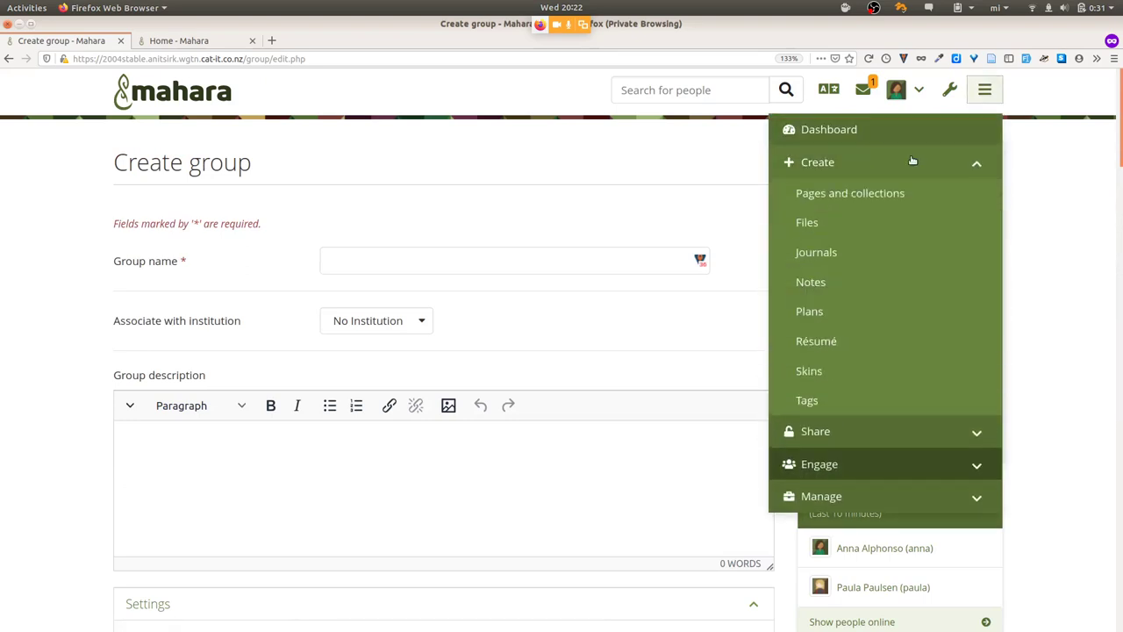
{"action": "left_click", "coordinate": [874, 193]}
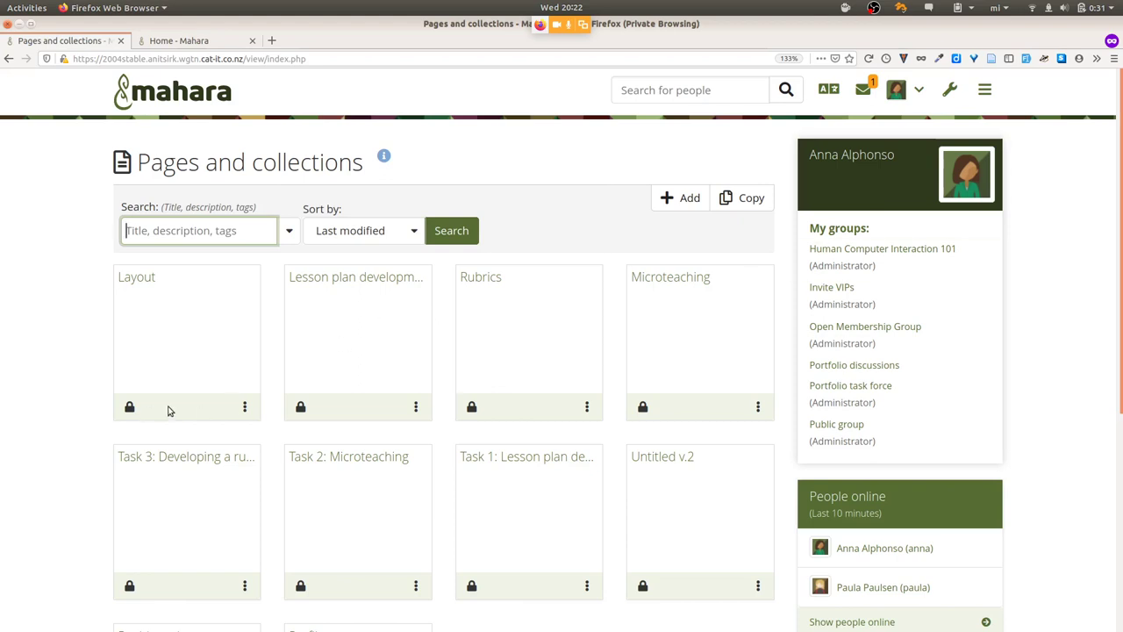
{"action": "left_click", "coordinate": [244, 407]}
- Open the Layout page's settings, expand Advanced and choose Add a file for the cover image
{"action": "left_click", "coordinate": [140, 431]}
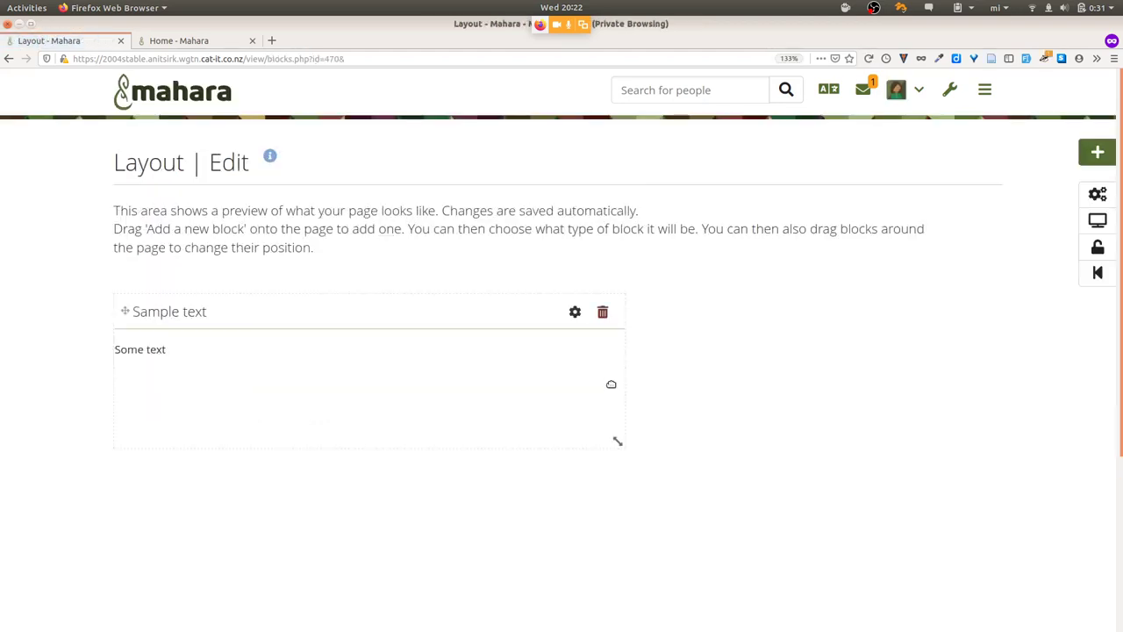
{"action": "left_click", "coordinate": [1096, 197]}
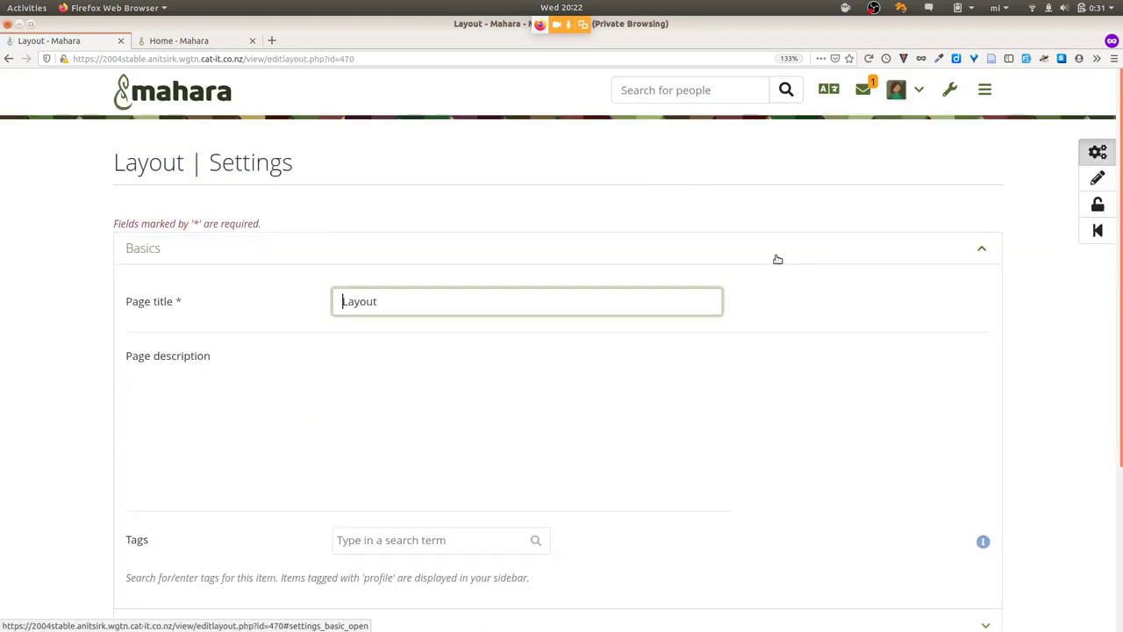
{"action": "scroll", "coordinate": [781, 261], "scroll_direction": "down", "scroll_amount": 5}
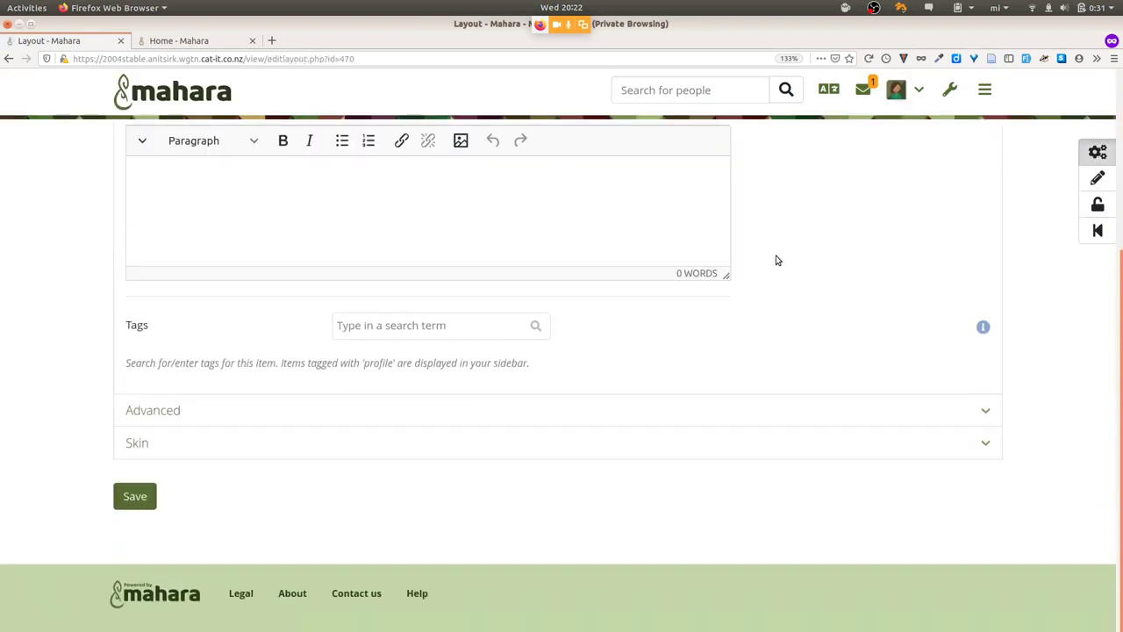
{"action": "left_click", "coordinate": [237, 419]}
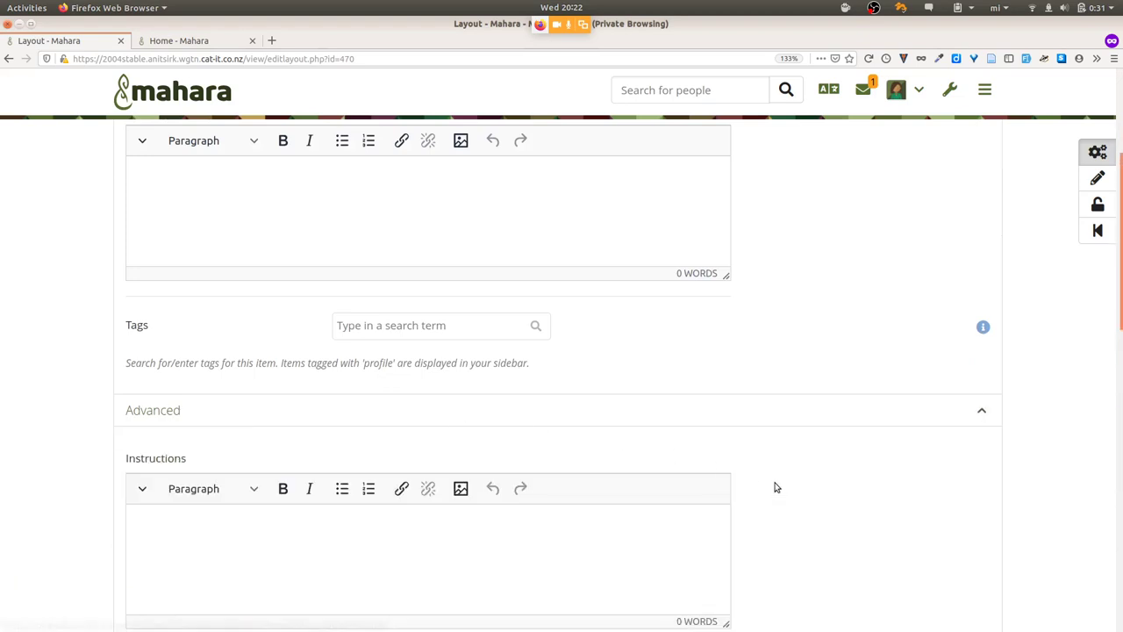
{"action": "scroll", "coordinate": [775, 487], "scroll_direction": "down", "scroll_amount": 7}
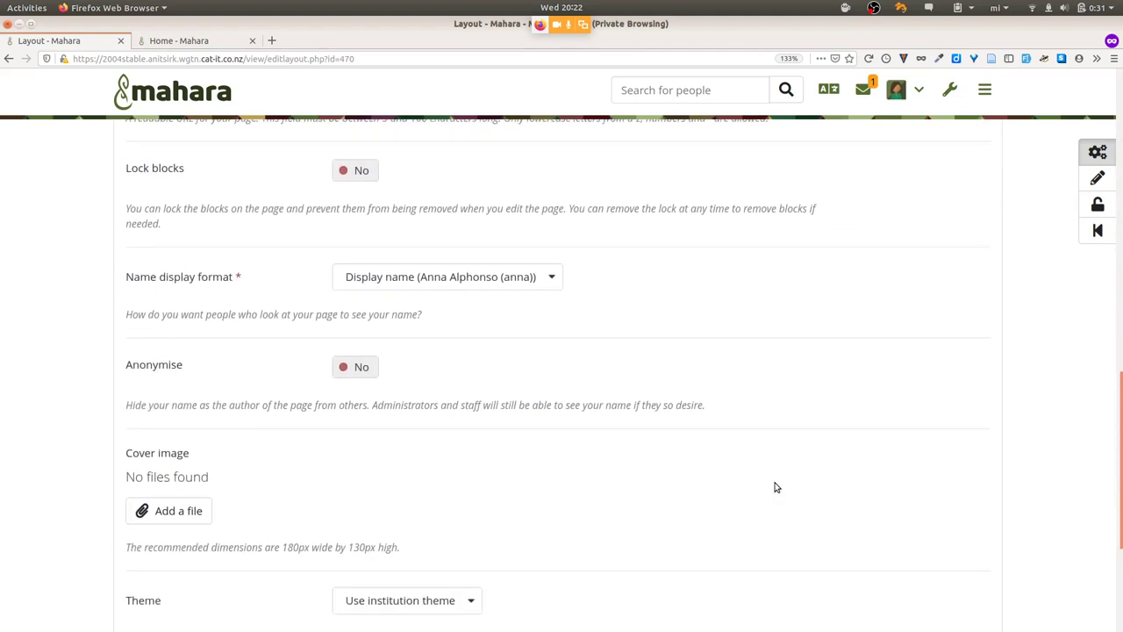
{"action": "scroll", "coordinate": [775, 487], "scroll_direction": "down", "scroll_amount": 5}
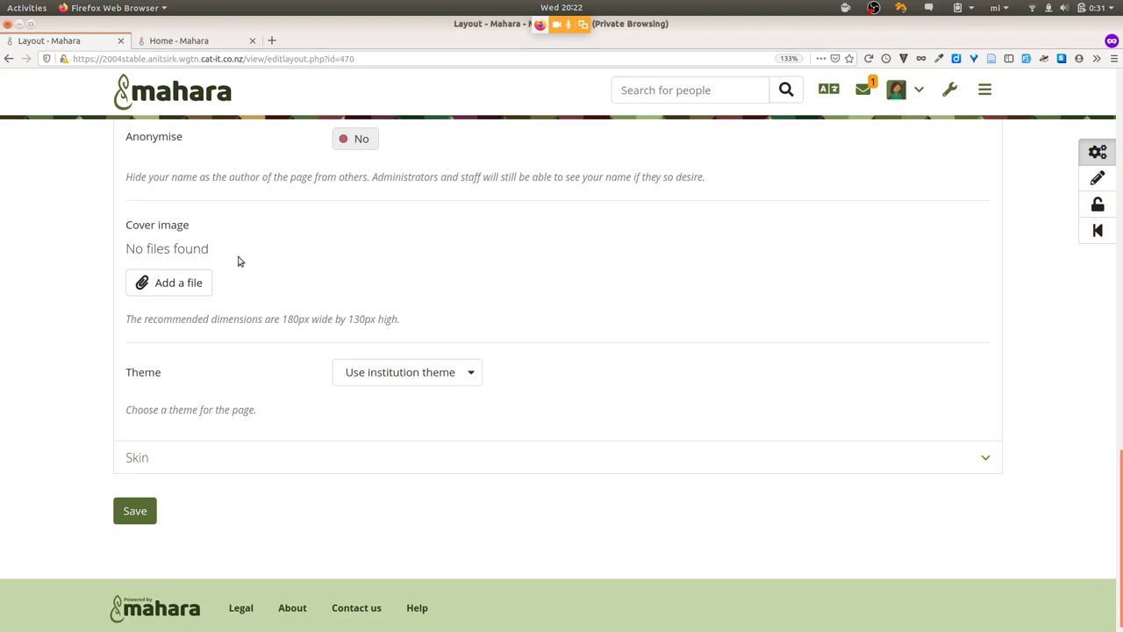
{"action": "left_click", "coordinate": [173, 282]}
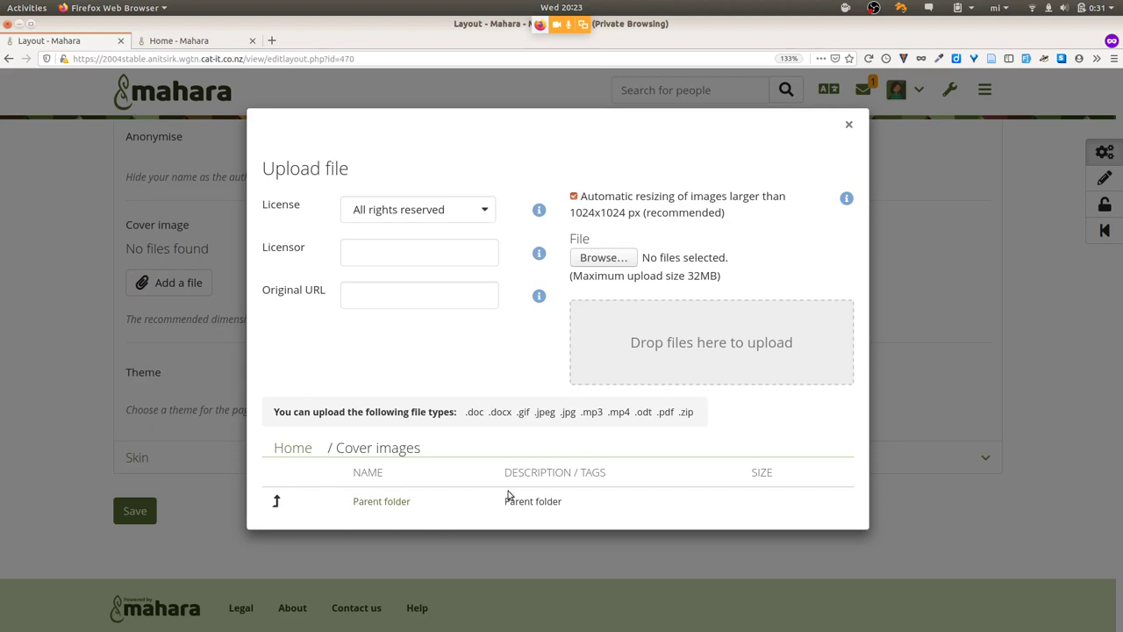
{"action": "key", "text": "alt+Tab"}
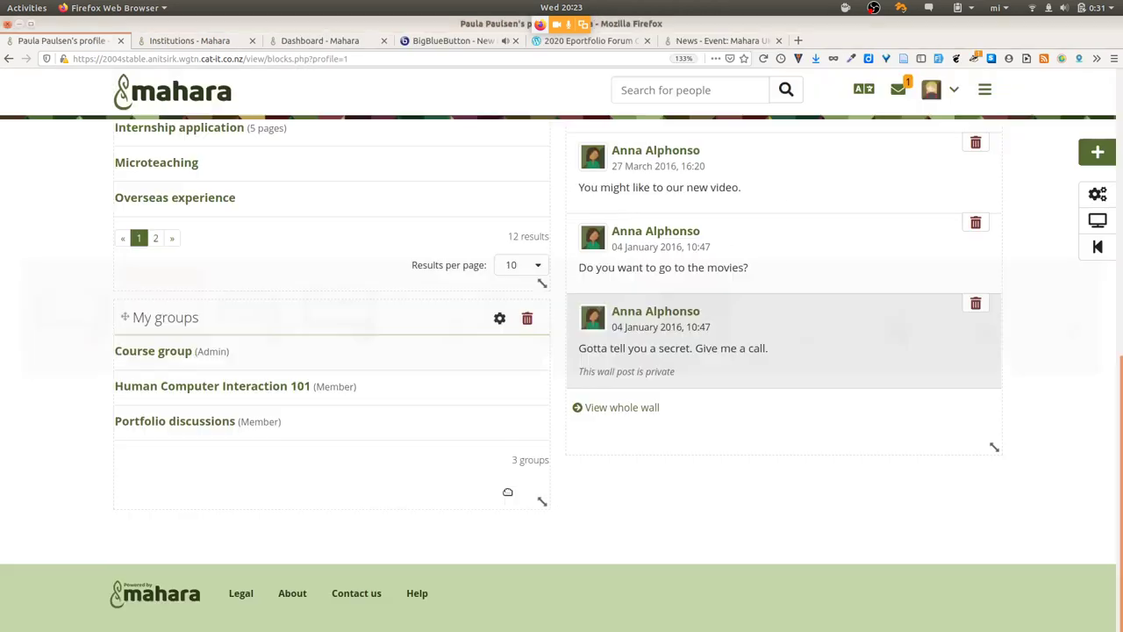
{"action": "left_click", "coordinate": [984, 89]}
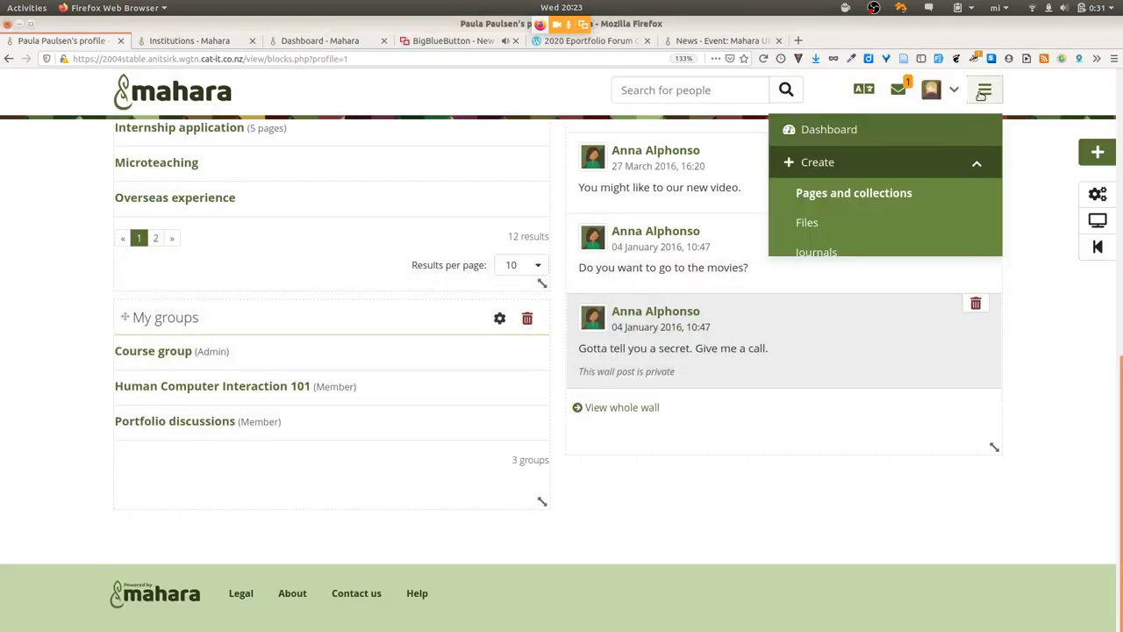
{"action": "left_click", "coordinate": [896, 193]}
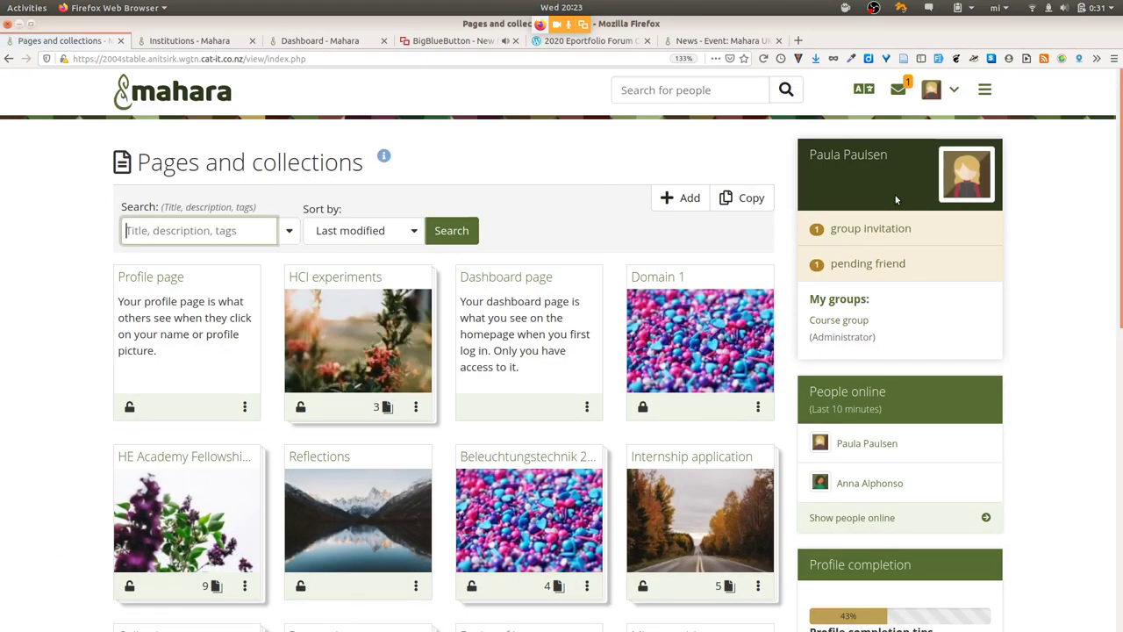
{"action": "scroll", "coordinate": [1110, 282], "scroll_direction": "down", "scroll_amount": 1}
{"action": "scroll", "coordinate": [1110, 282], "scroll_direction": "down", "scroll_amount": 2}
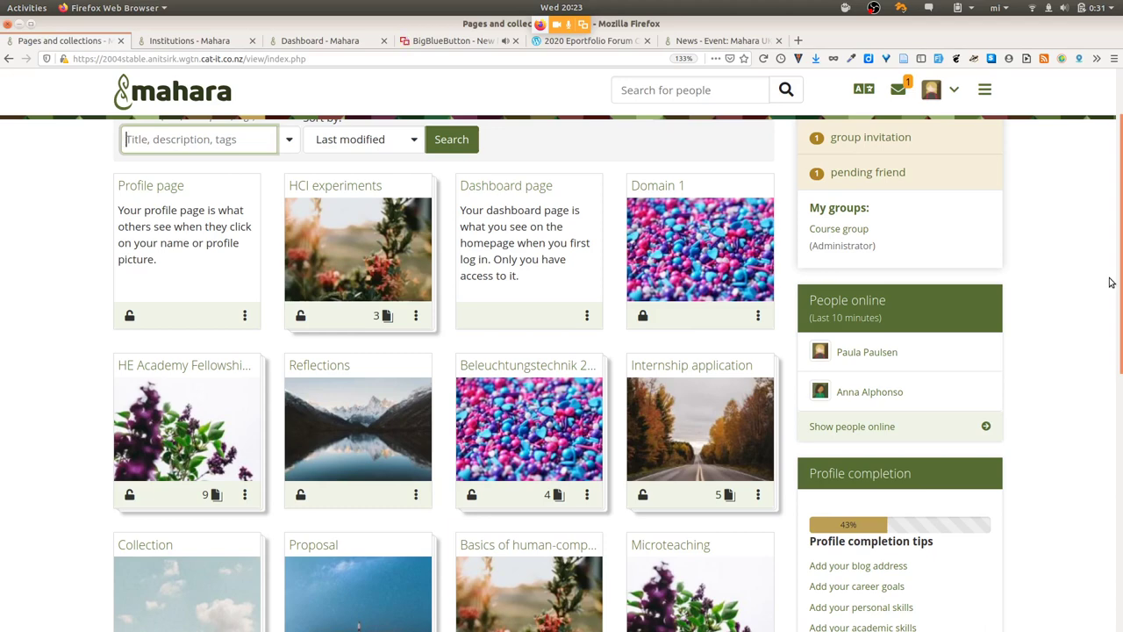
{"action": "key", "text": "alt+Tab"}
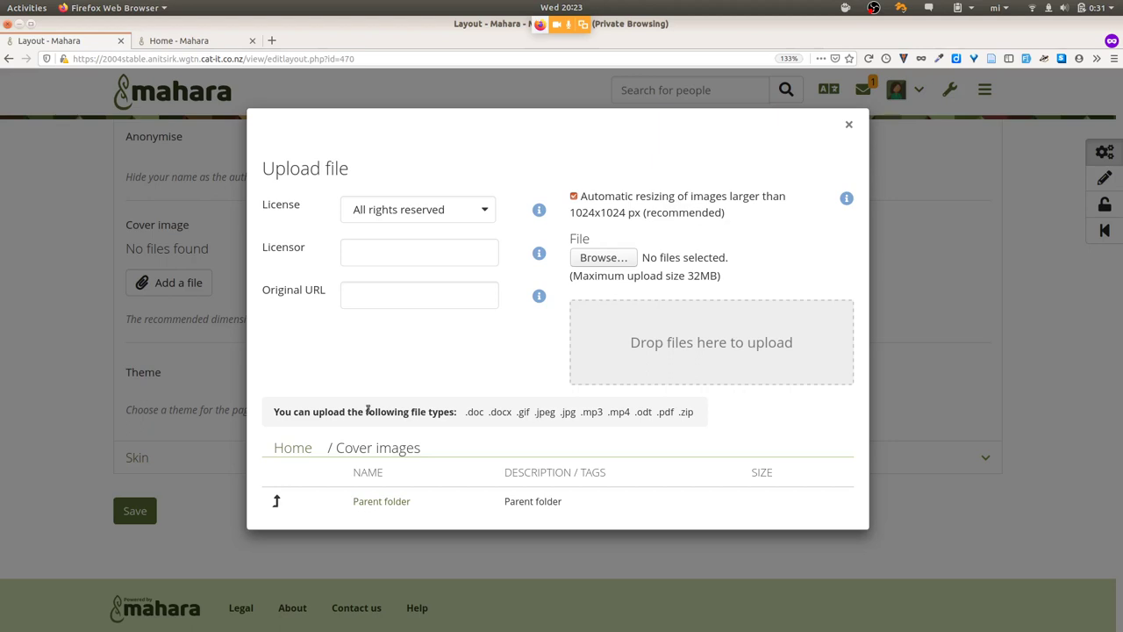
- Review the allowed file types note, then close the Upload file dialog without uploading
{"action": "left_click_drag", "start_coordinate": [275, 412], "coordinate": [458, 419]}
{"action": "left_click", "coordinate": [460, 430]}
{"action": "left_click", "coordinate": [848, 125]}
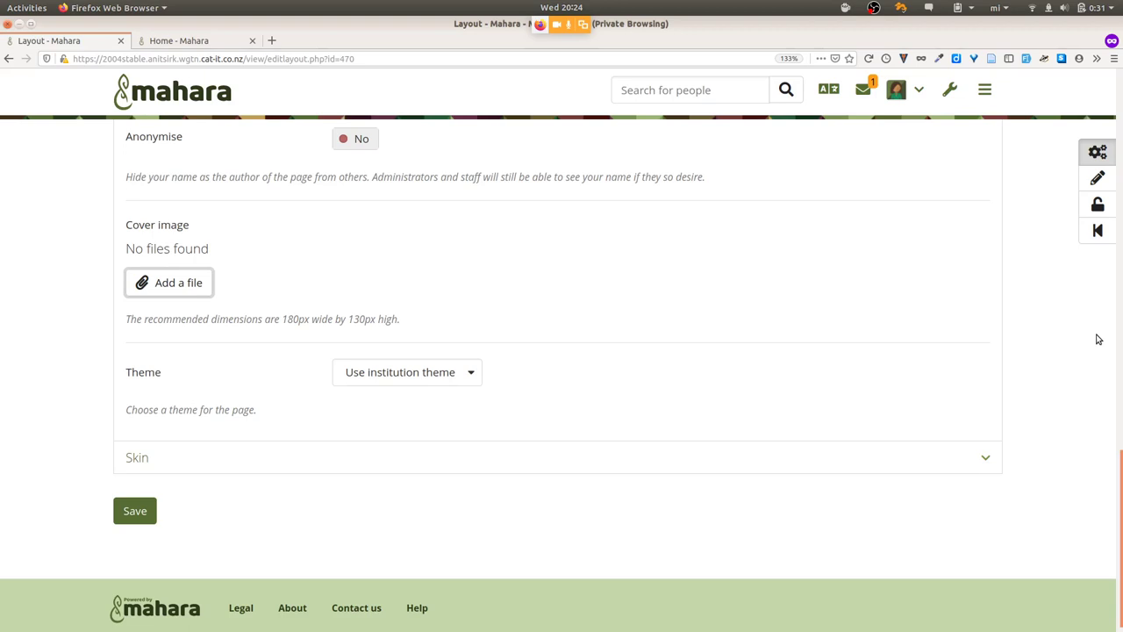
- Go to Manage > Export in the main menu to reach the portfolio export page
{"action": "left_click", "coordinate": [984, 89]}
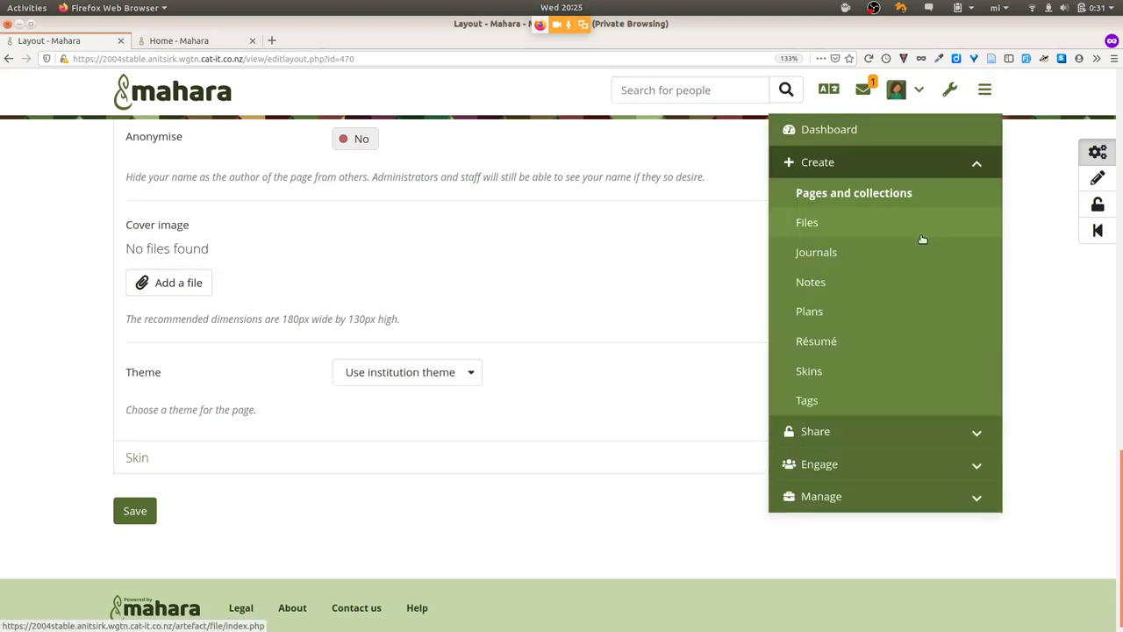
{"action": "left_click", "coordinate": [889, 497]}
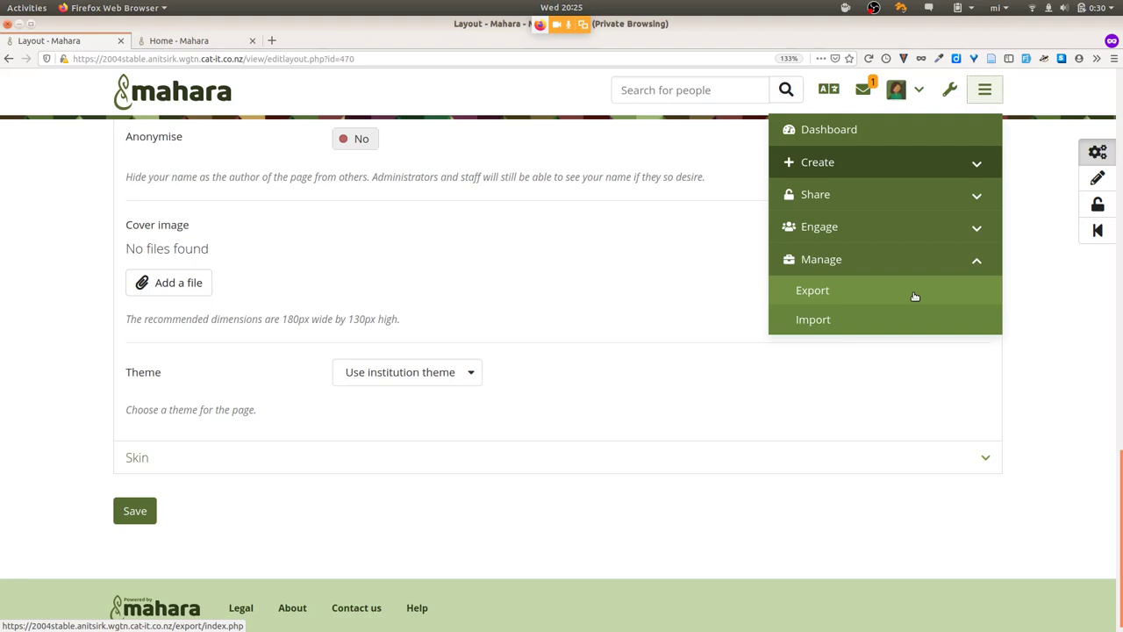
{"action": "left_click", "coordinate": [914, 297]}
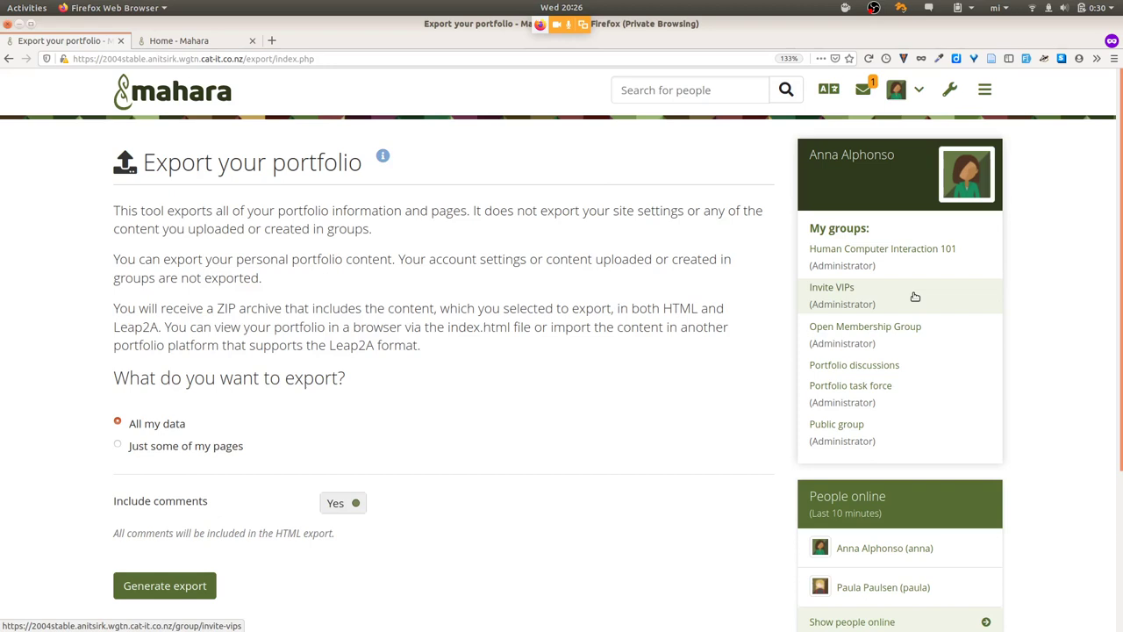
- Set Include comments to No and generate the all-data portfolio export
{"action": "left_click", "coordinate": [335, 504]}
{"action": "left_click", "coordinate": [173, 583]}
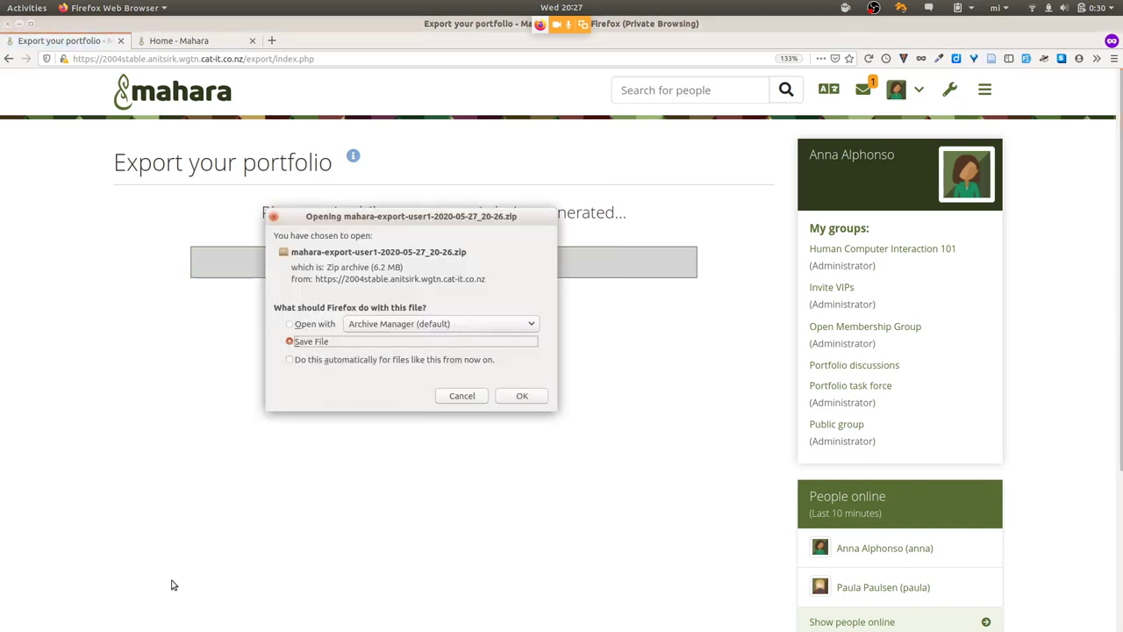
- Save the export ZIP into Desktop/tmp and switch to the Archive Manager window
{"action": "left_click", "coordinate": [522, 396]}
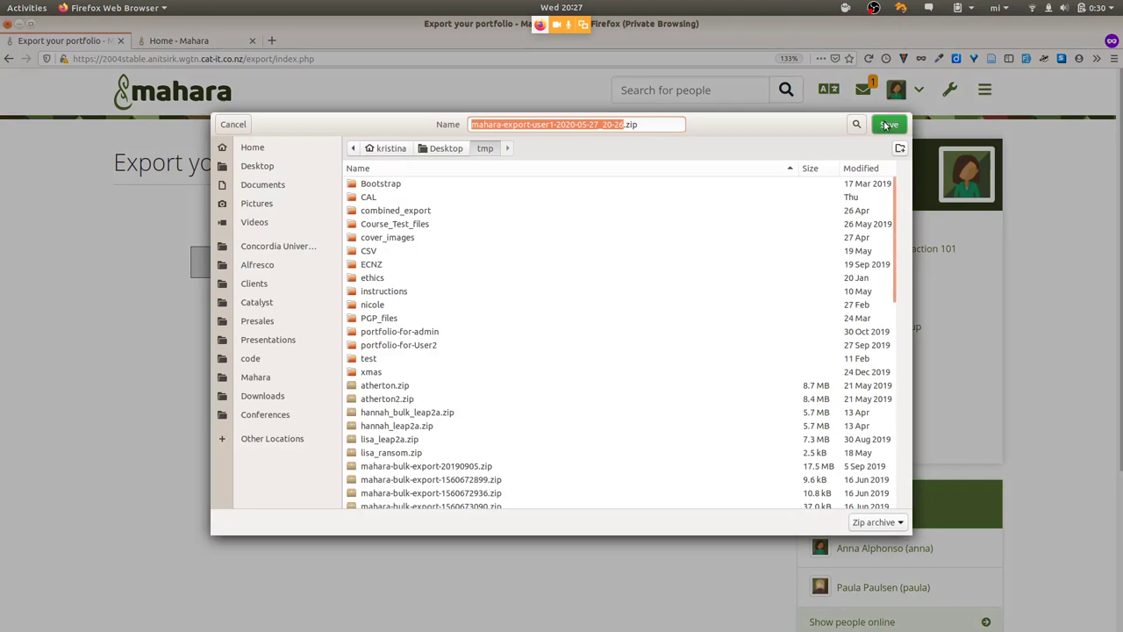
{"action": "left_click", "coordinate": [888, 125]}
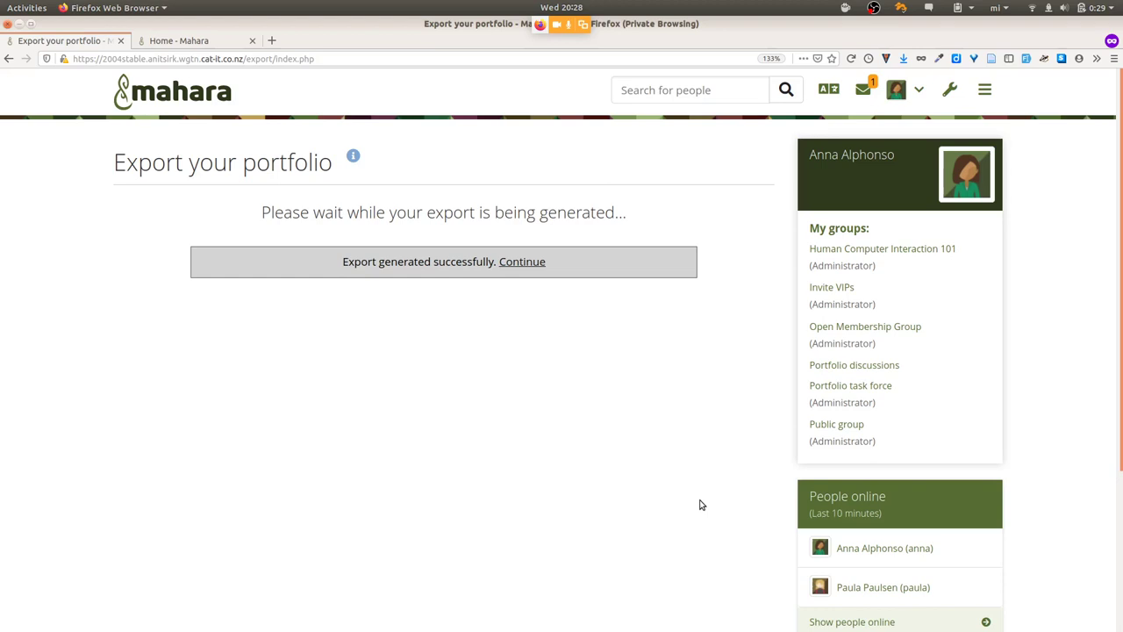
{"action": "key", "text": "alt+Tab"}
{"action": "key", "text": "alt+Tab"}
{"action": "key", "text": "alt+Tab"}
{"action": "key", "text": "alt+Tab"}
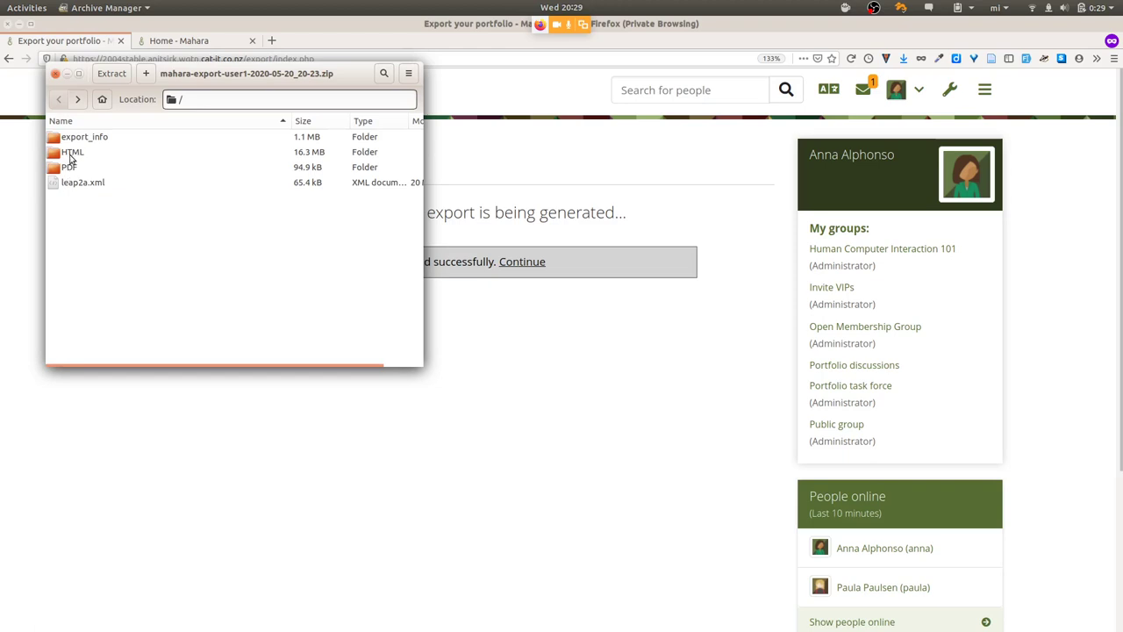
- Look inside the HTML folder, return to the archive's top level, then open the PDF folder
{"action": "double_click", "coordinate": [71, 155]}
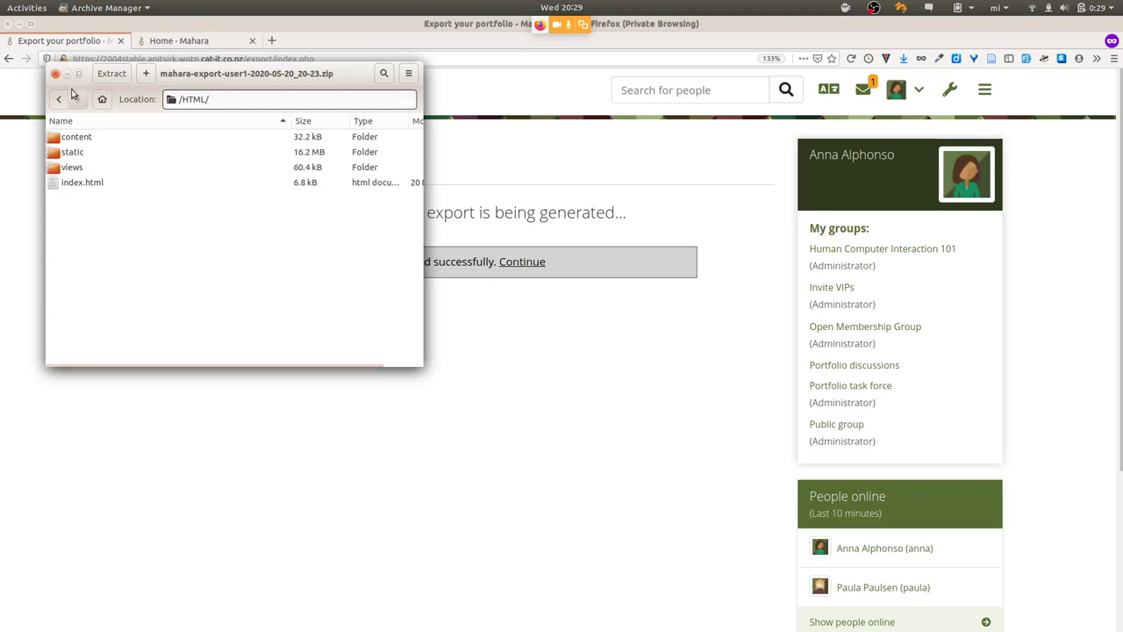
{"action": "left_click", "coordinate": [59, 98]}
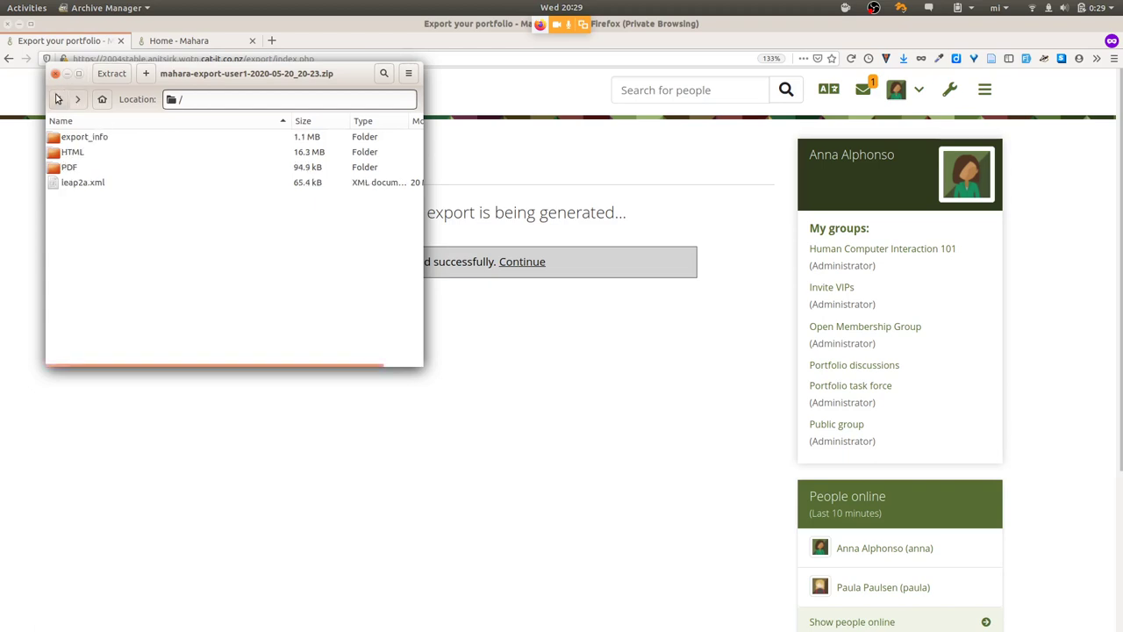
{"action": "double_click", "coordinate": [70, 170]}
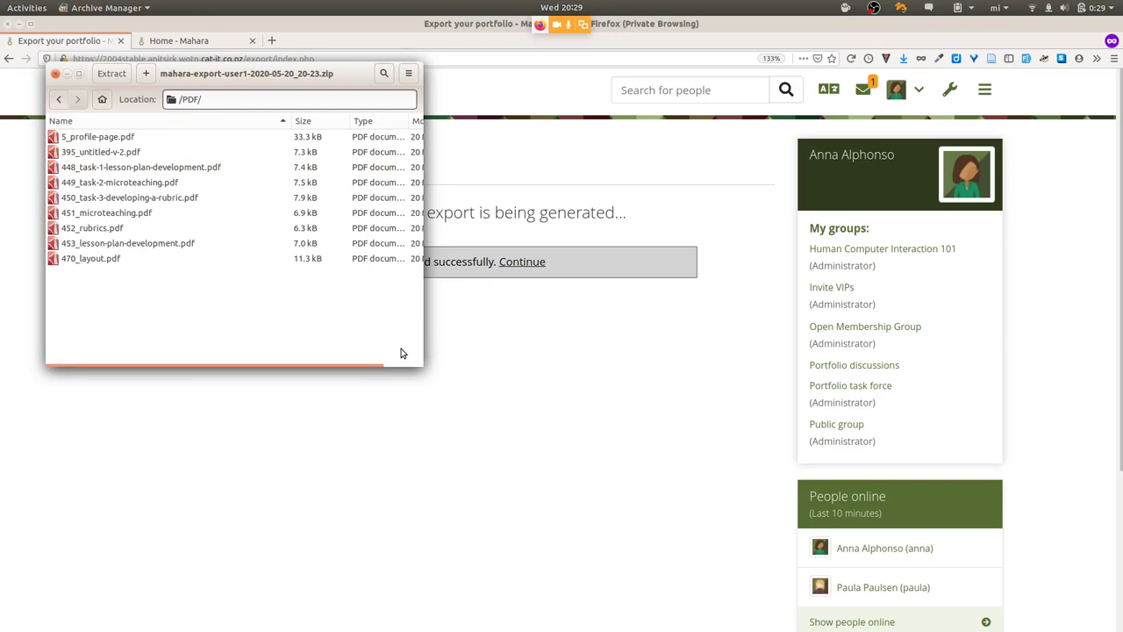
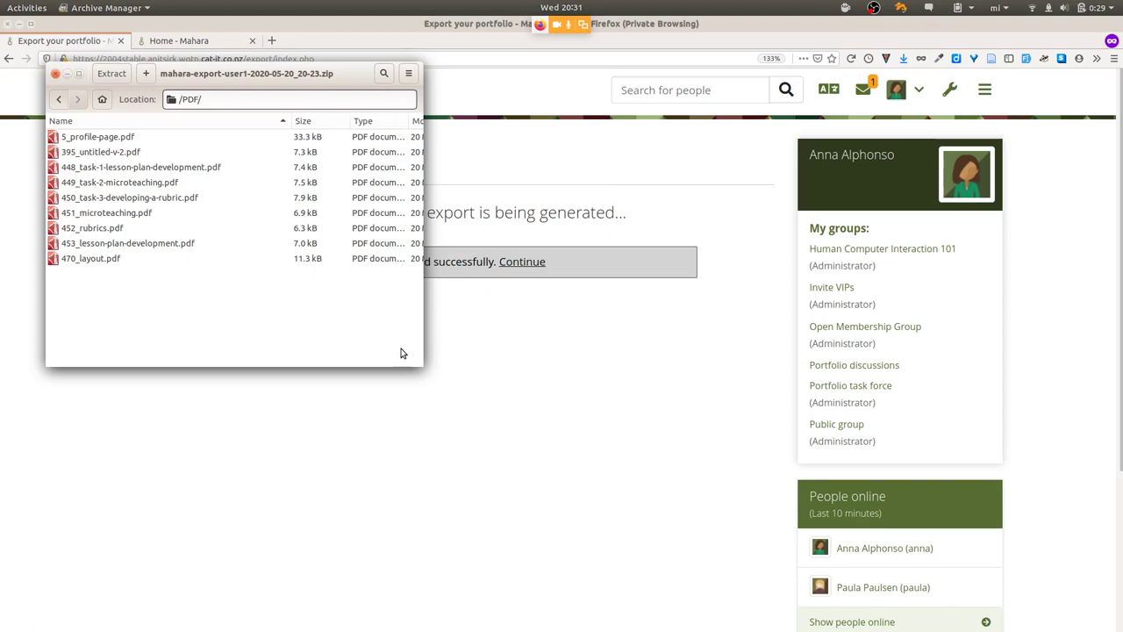
- Switch from Archive Manager to Firefox and start a new private browsing tab
{"action": "key", "text": "alt+Tab"}
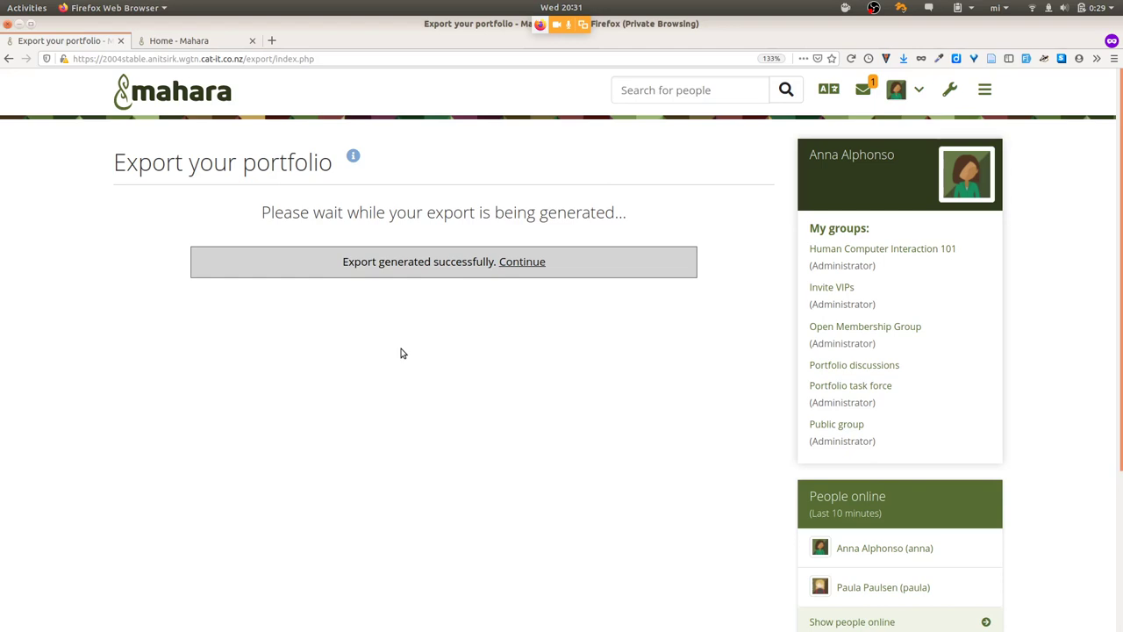
{"action": "key", "text": "ctrl+t"}
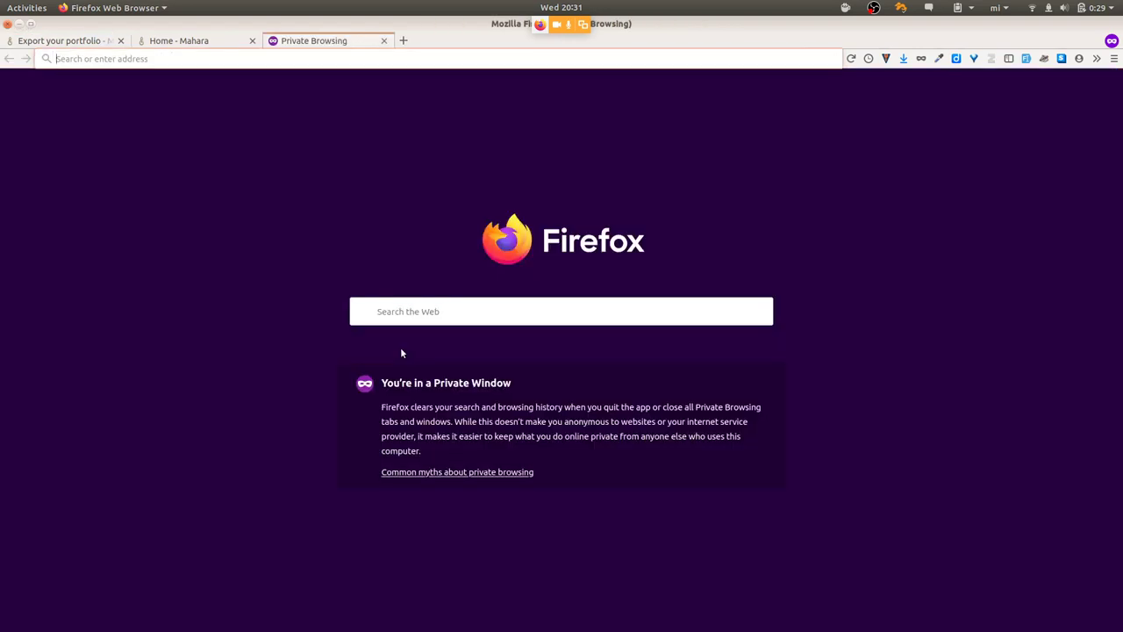
- Load myportfolio.school.nz in the private tab and zoom the page to 133%
{"action": "type", "text": "myportfolio.school.nz"}
{"action": "key", "text": "Return"}
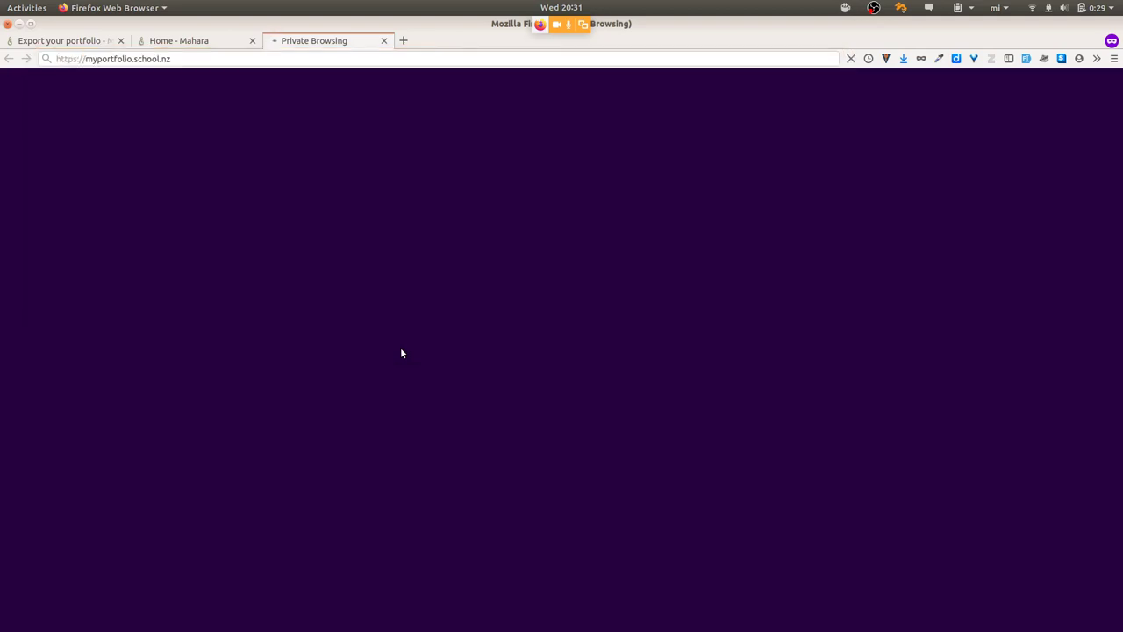
{"action": "left_click", "coordinate": [175, 46]}
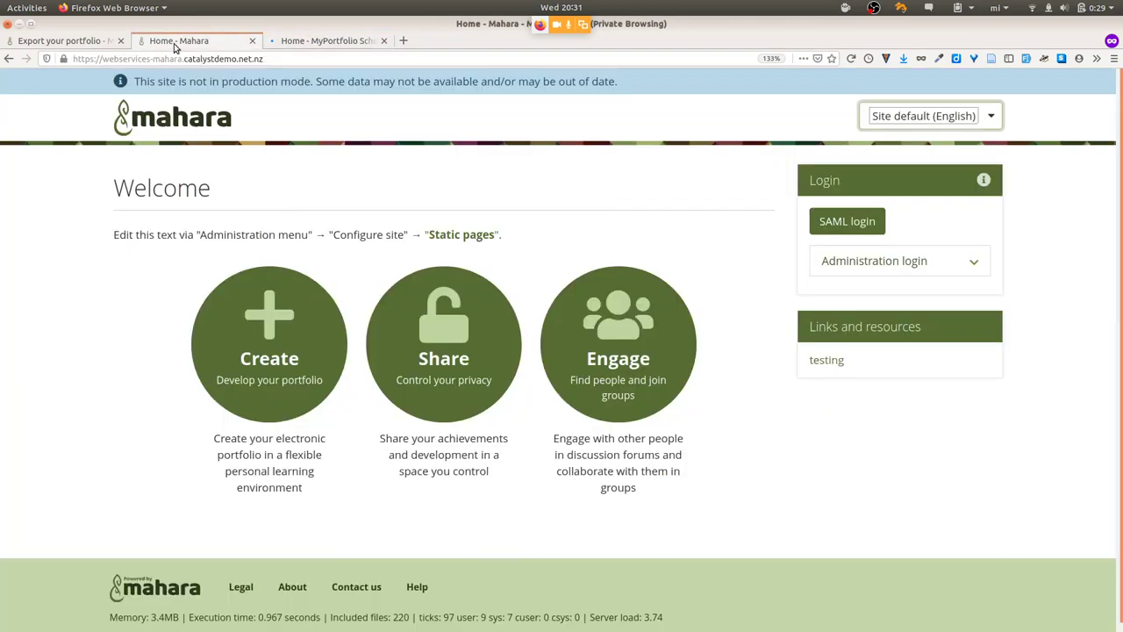
{"action": "left_click", "coordinate": [291, 44]}
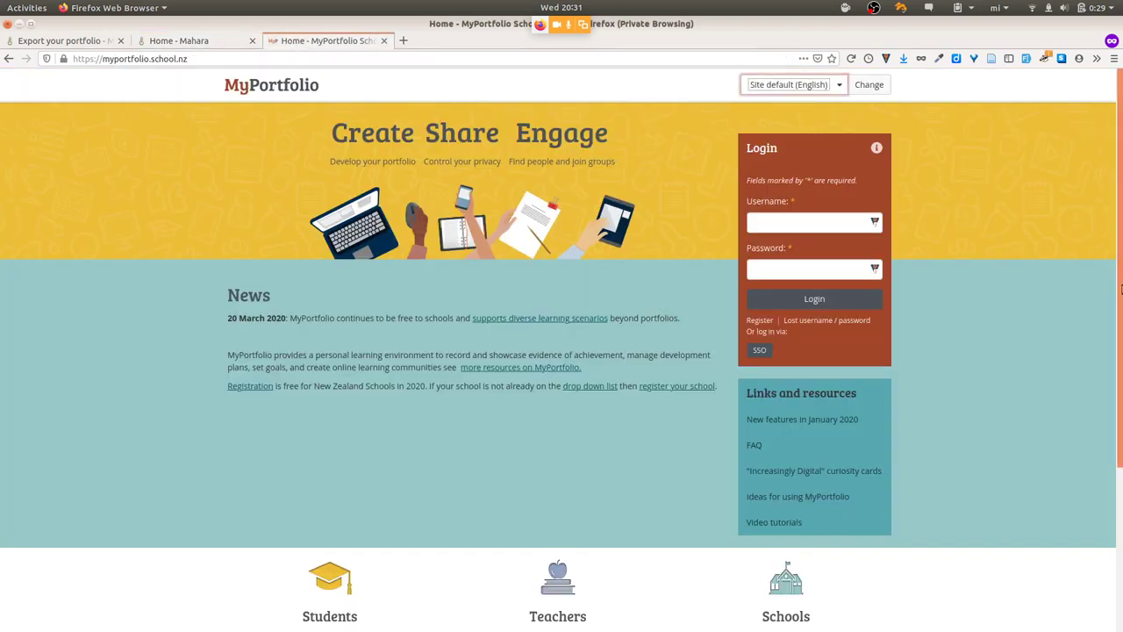
{"action": "key", "text": "ctrl+plus"}
{"action": "key", "text": "ctrl+plus"}
{"action": "key", "text": "ctrl+plus"}
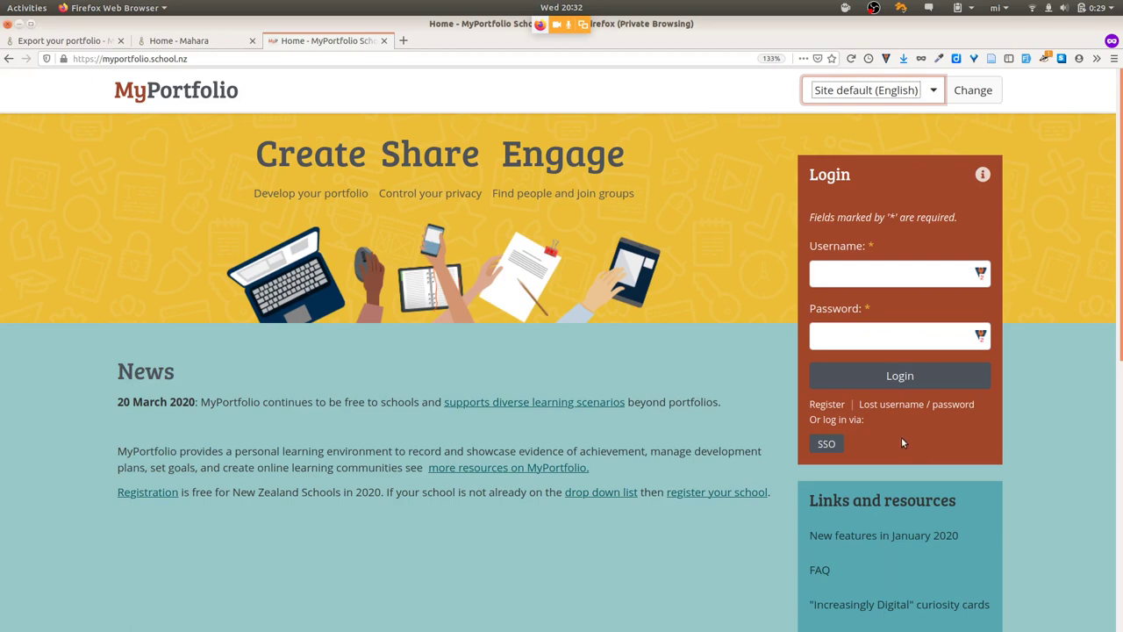
- Bring up the Home - Mahara welcome page, expanding and then collapsing Administration login
{"action": "left_click", "coordinate": [187, 42]}
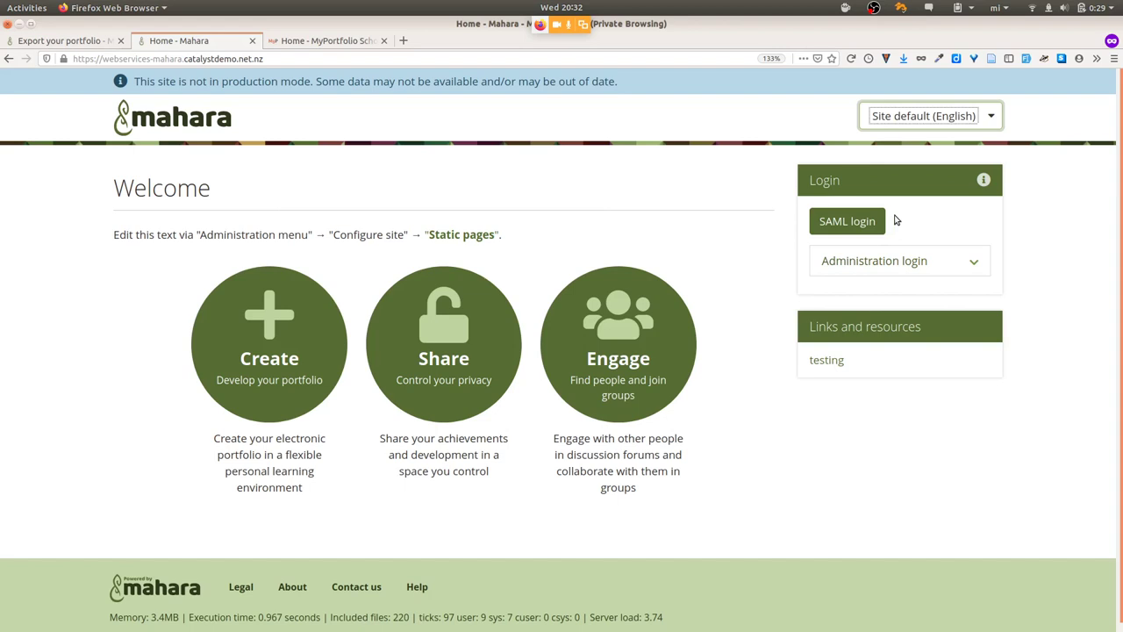
{"action": "left_click", "coordinate": [905, 261]}
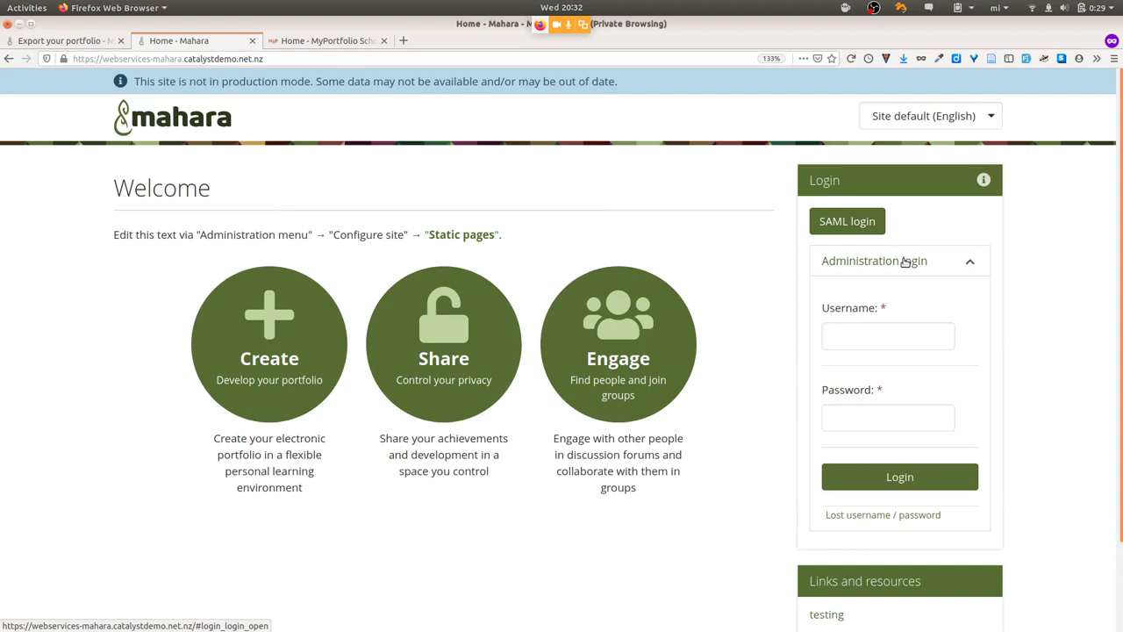
{"action": "left_click", "coordinate": [906, 260]}
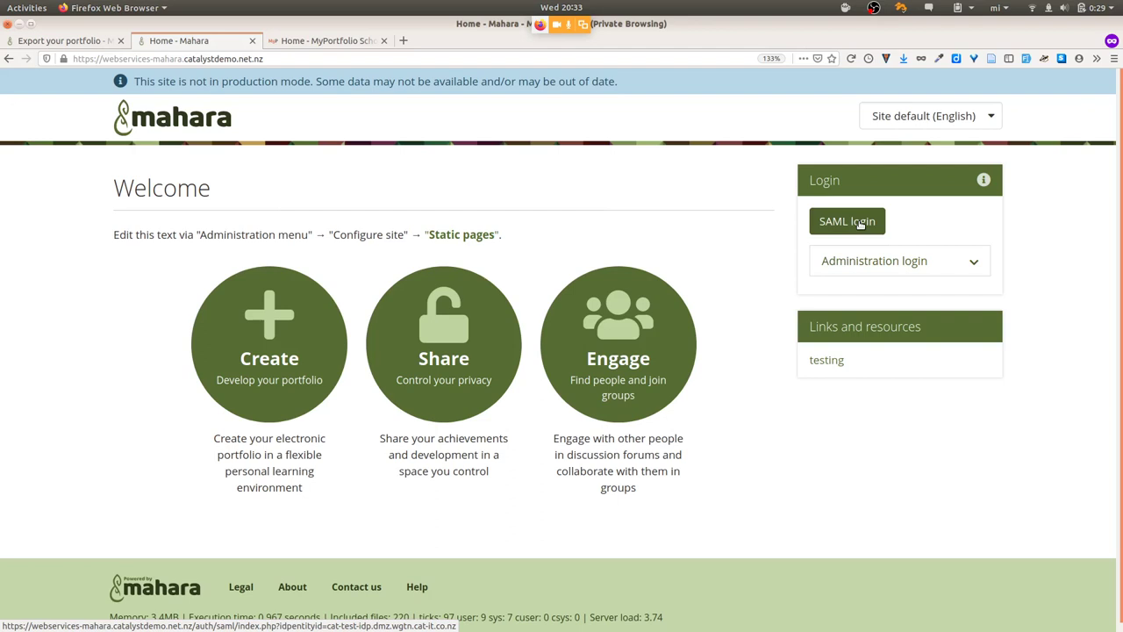
- In the other Firefox window, view the Institutions page and then the Mahara dashboard
{"action": "key", "text": "alt+Tab"}
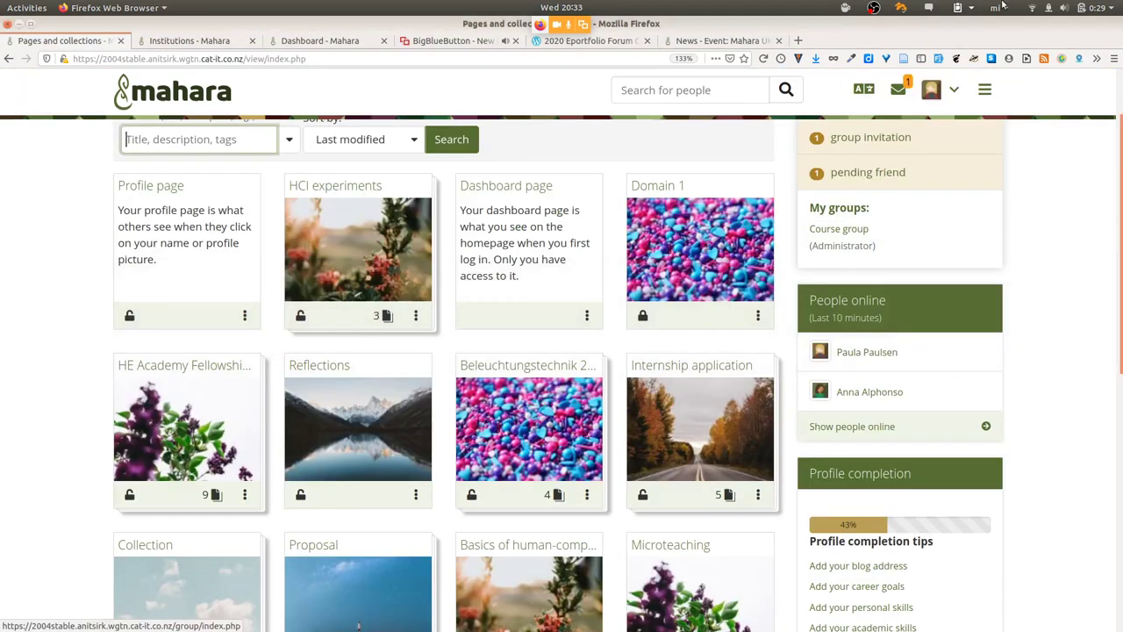
{"action": "left_click", "coordinate": [161, 44]}
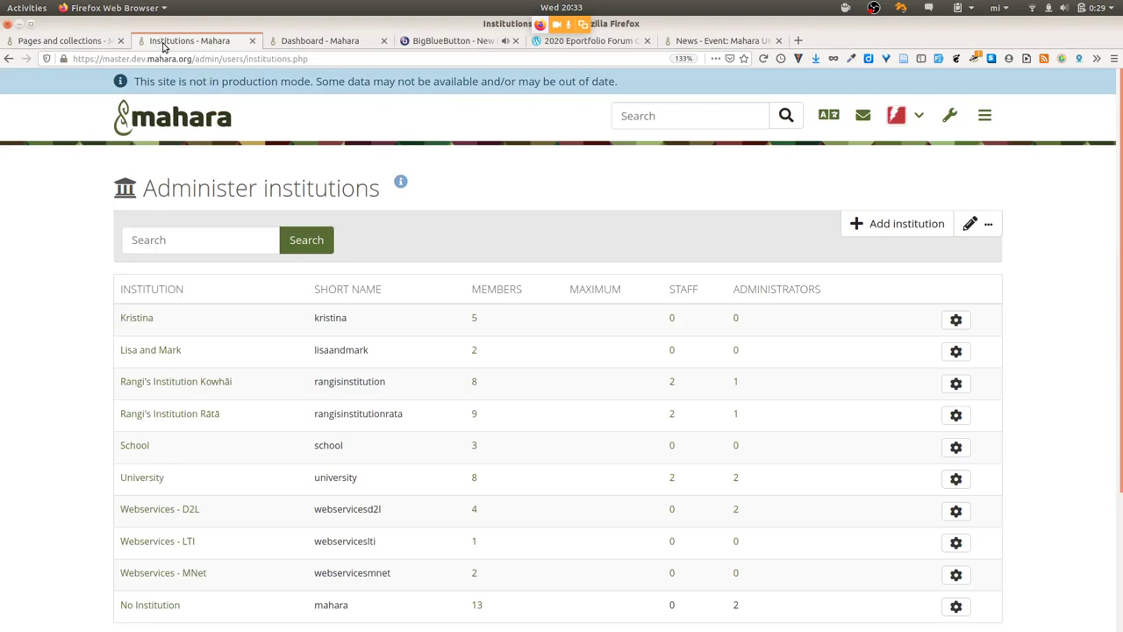
{"action": "left_click", "coordinate": [329, 44]}
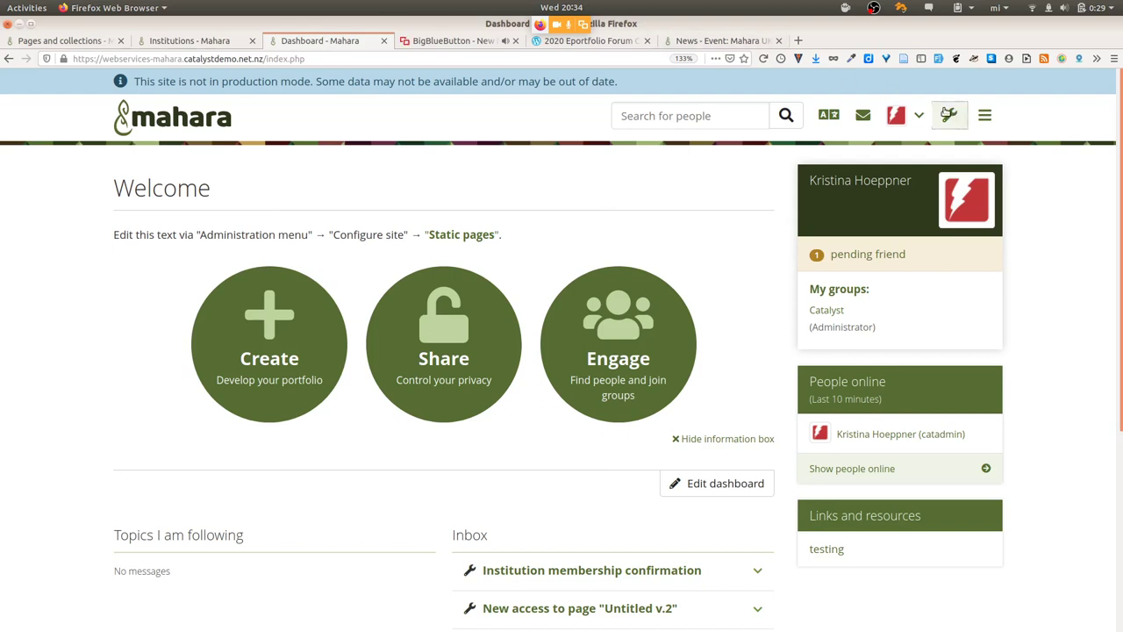
- Go through the user menu's Settings to Institution membership, then to the Move account page
{"action": "left_click", "coordinate": [948, 115]}
{"action": "left_click", "coordinate": [921, 115]}
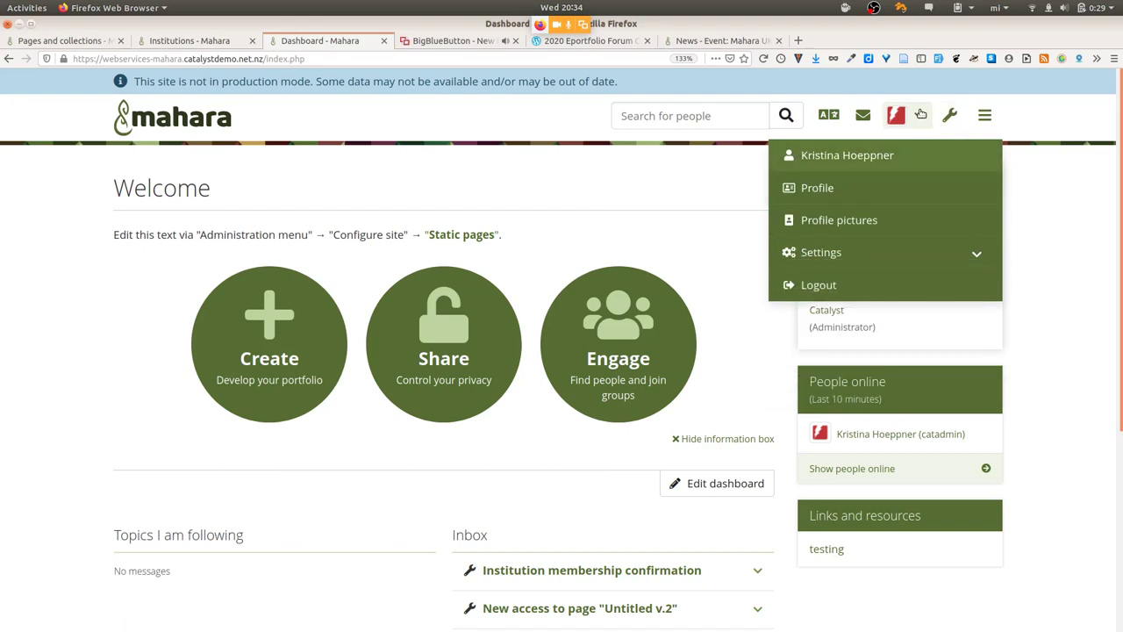
{"action": "left_click", "coordinate": [877, 254]}
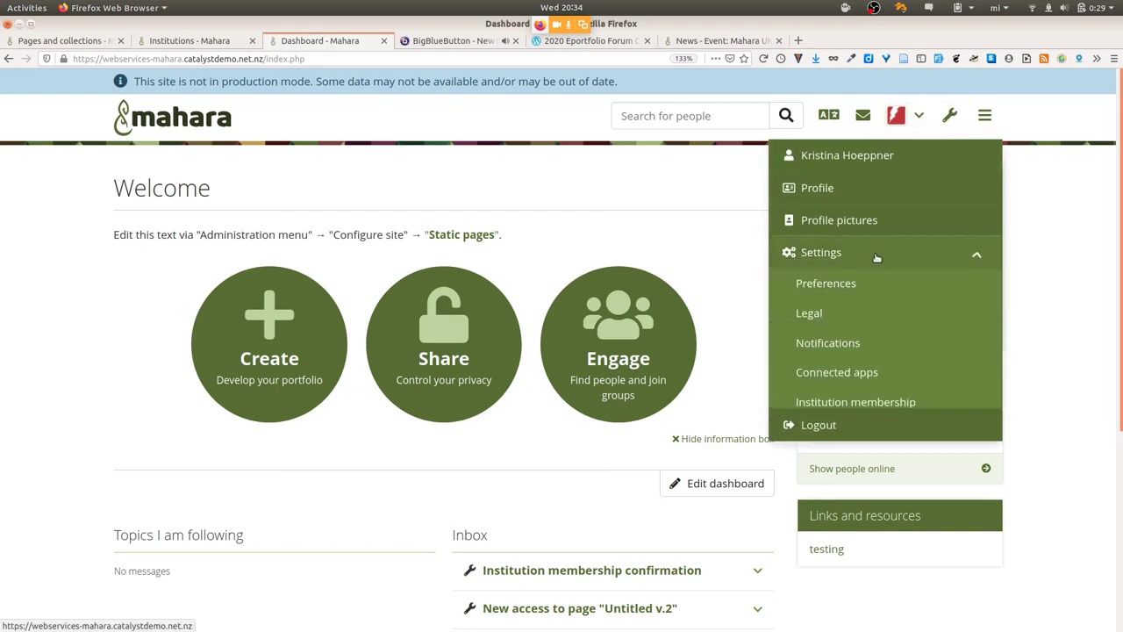
{"action": "left_click", "coordinate": [833, 401]}
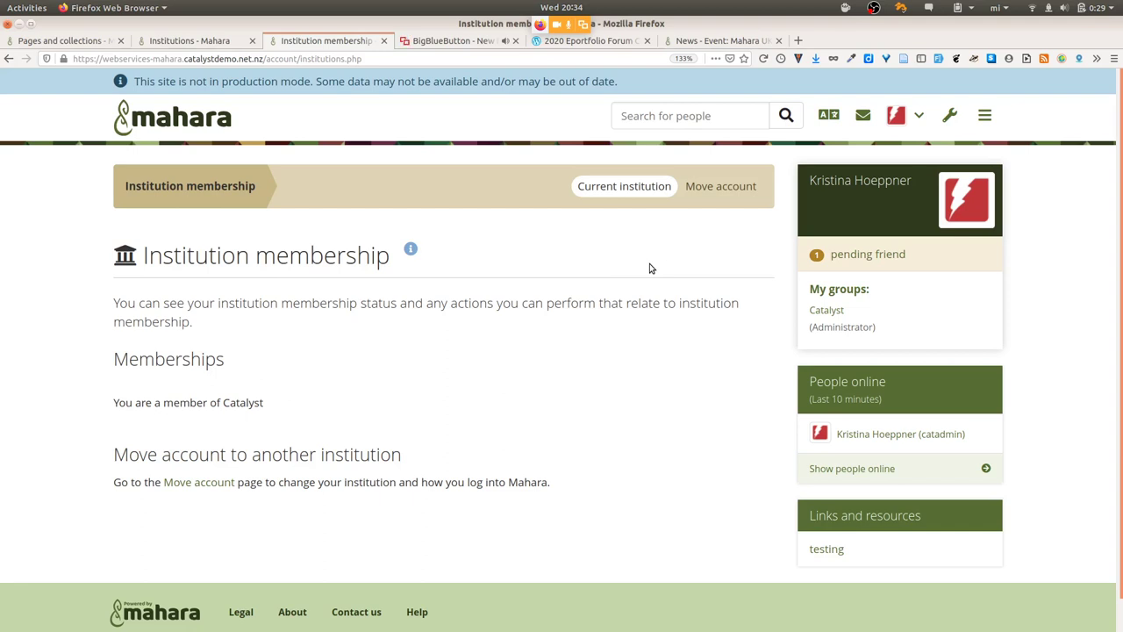
{"action": "left_click", "coordinate": [712, 188]}
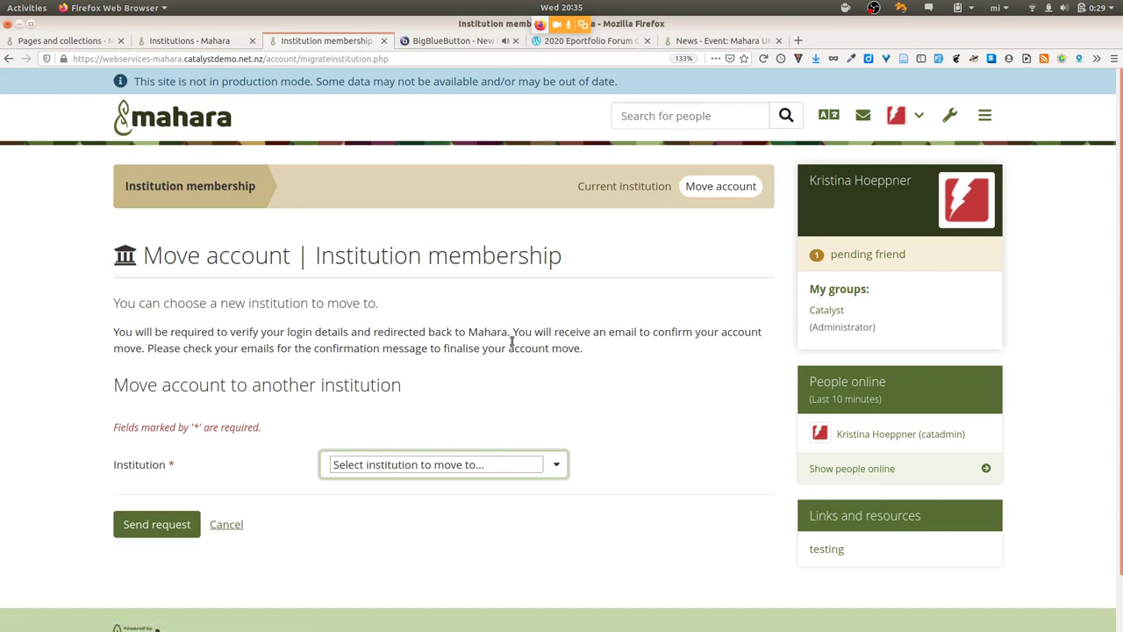
- Pick Catalyst IT Limited Identity Server - SAML as destination, then open School's institution settings
{"action": "left_click", "coordinate": [455, 470]}
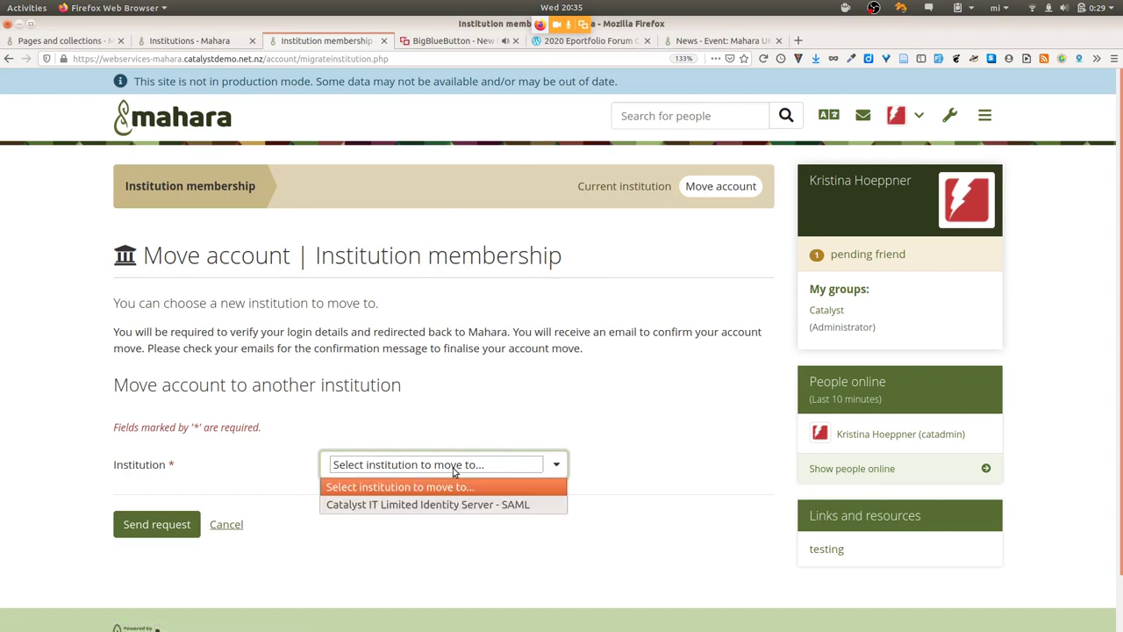
{"action": "left_click", "coordinate": [458, 505]}
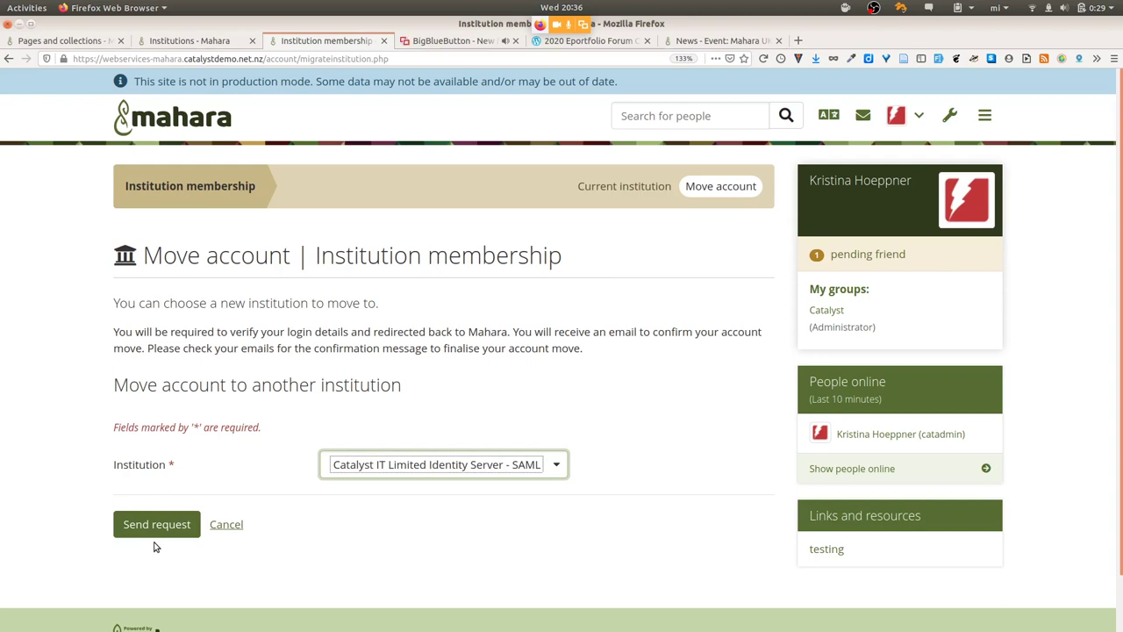
{"action": "left_click", "coordinate": [189, 40]}
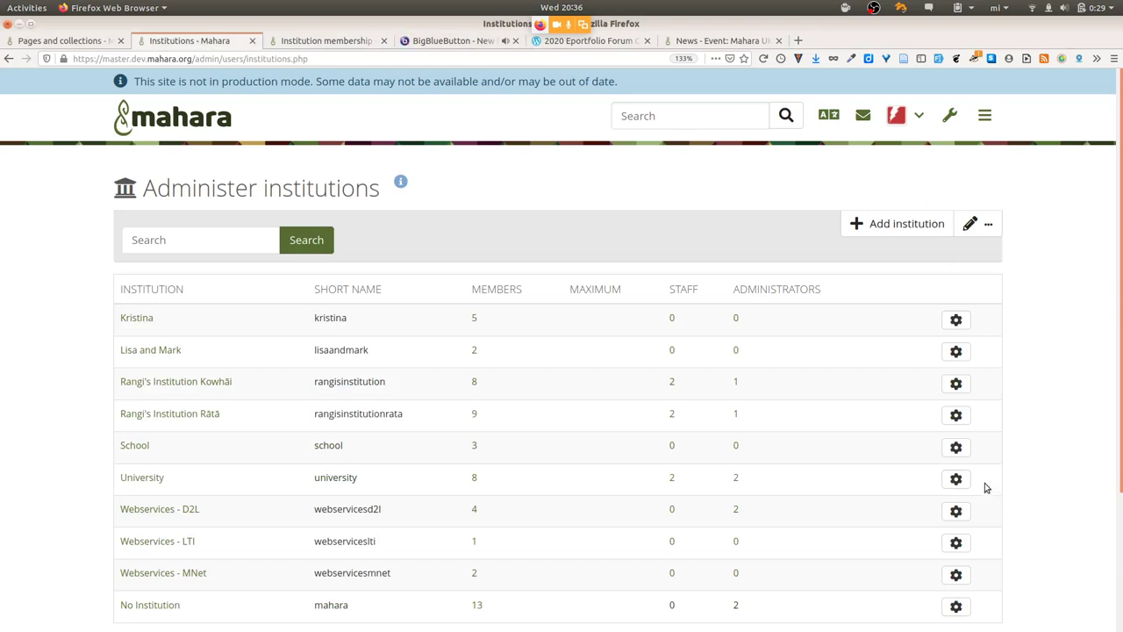
{"action": "left_click", "coordinate": [956, 448]}
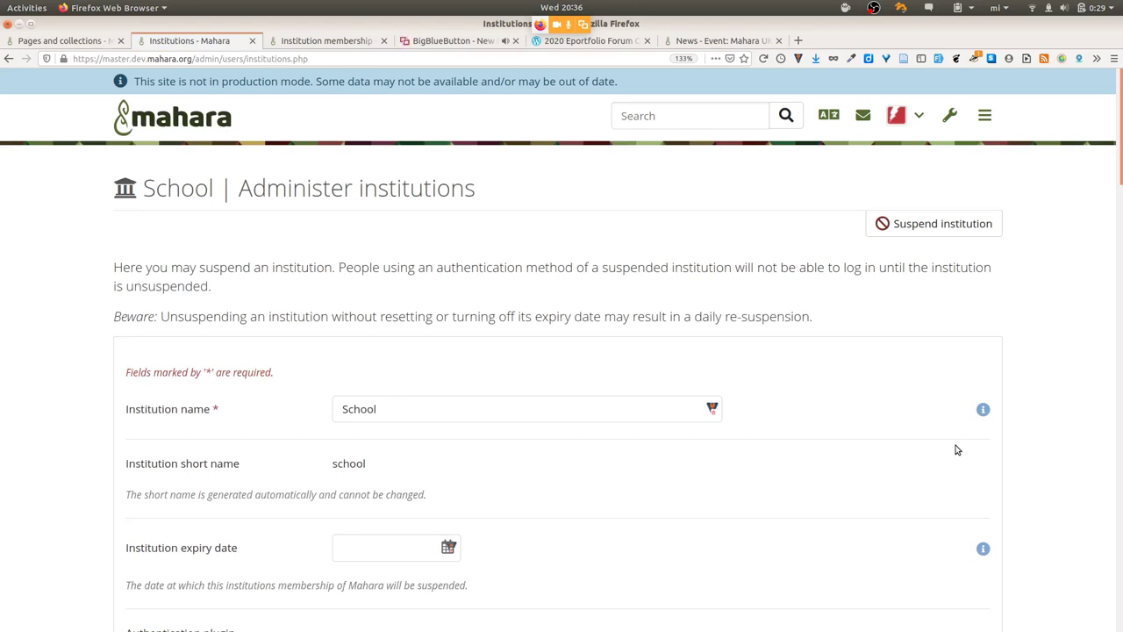
- Add the 'SAML - Authenticate against a SAML 2.0 Identity Provider service' plugin to School
{"action": "scroll", "coordinate": [957, 450], "scroll_direction": "down", "scroll_amount": 3}
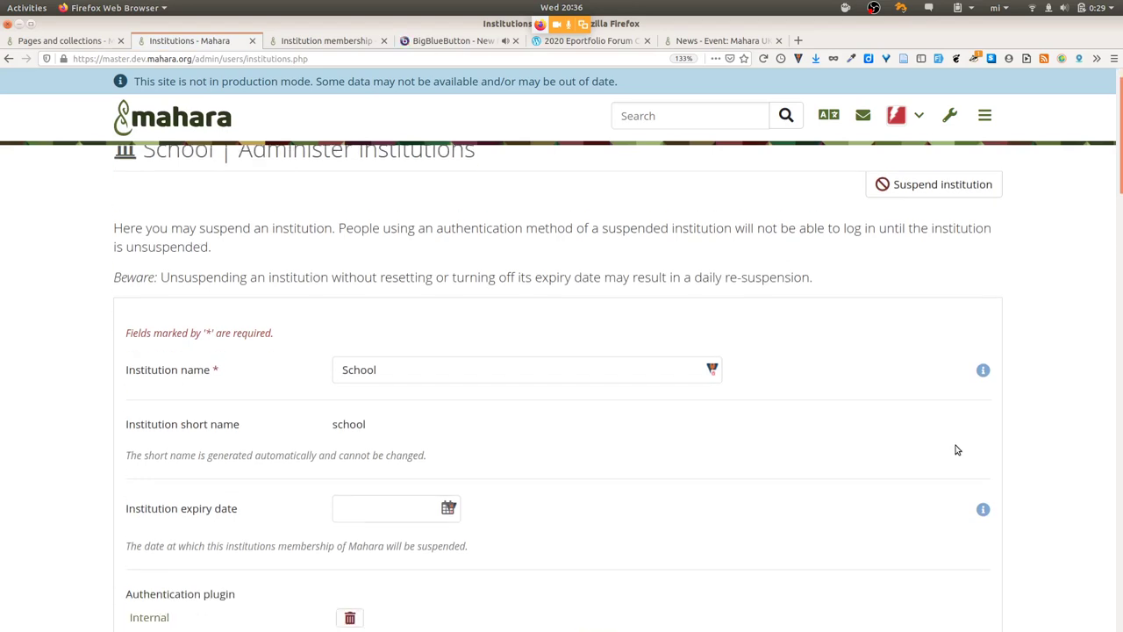
{"action": "scroll", "coordinate": [957, 450], "scroll_direction": "down", "scroll_amount": 2}
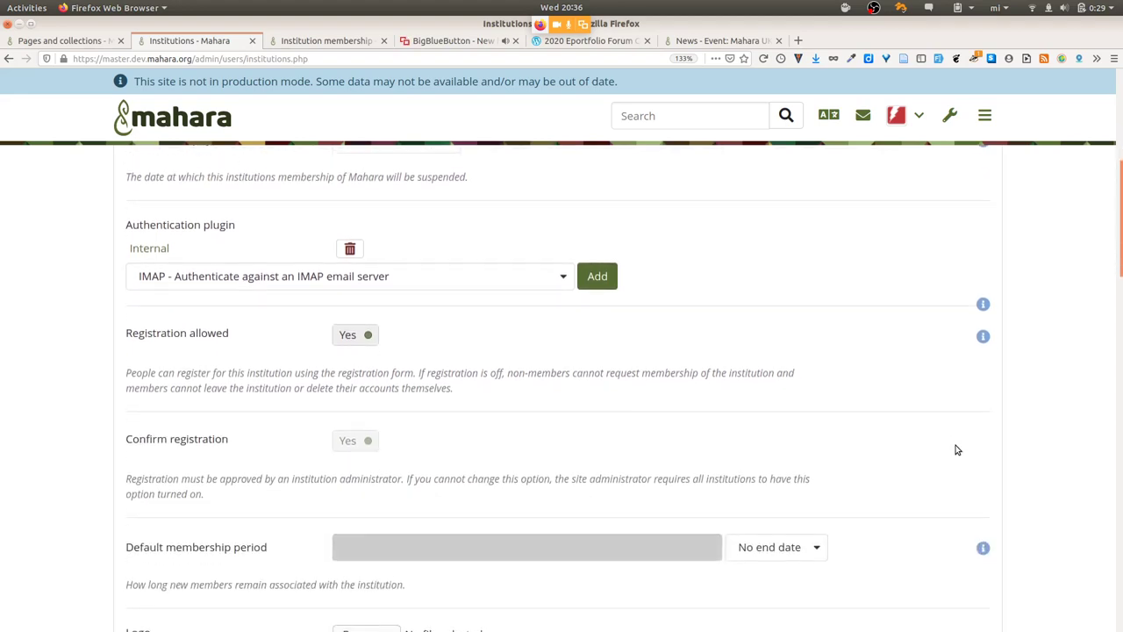
{"action": "left_click", "coordinate": [499, 279]}
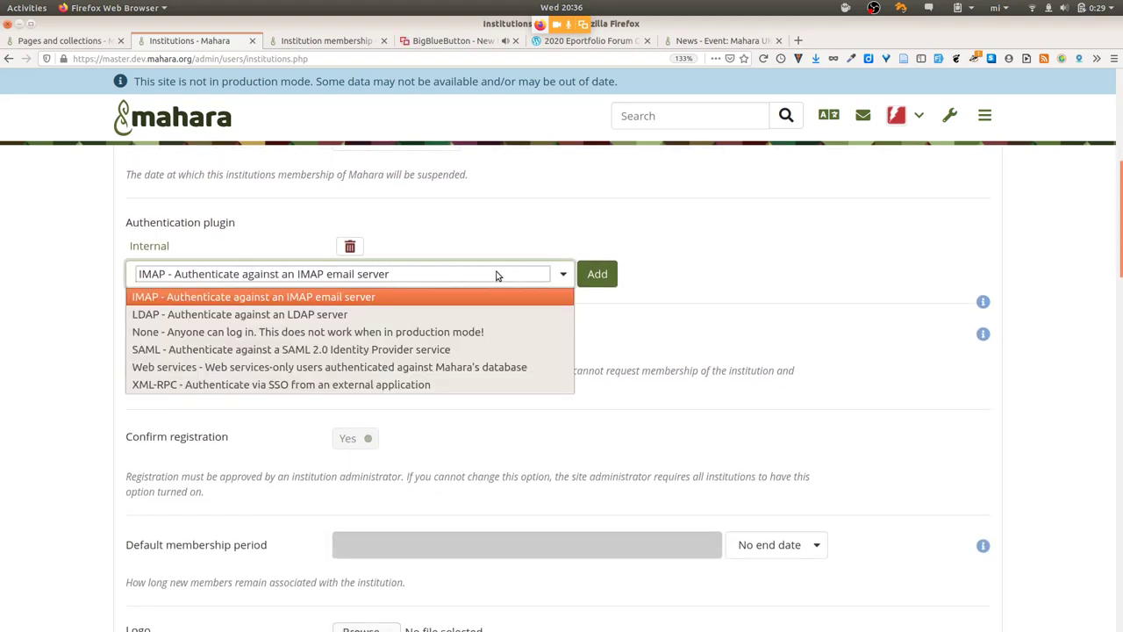
{"action": "left_click", "coordinate": [454, 353]}
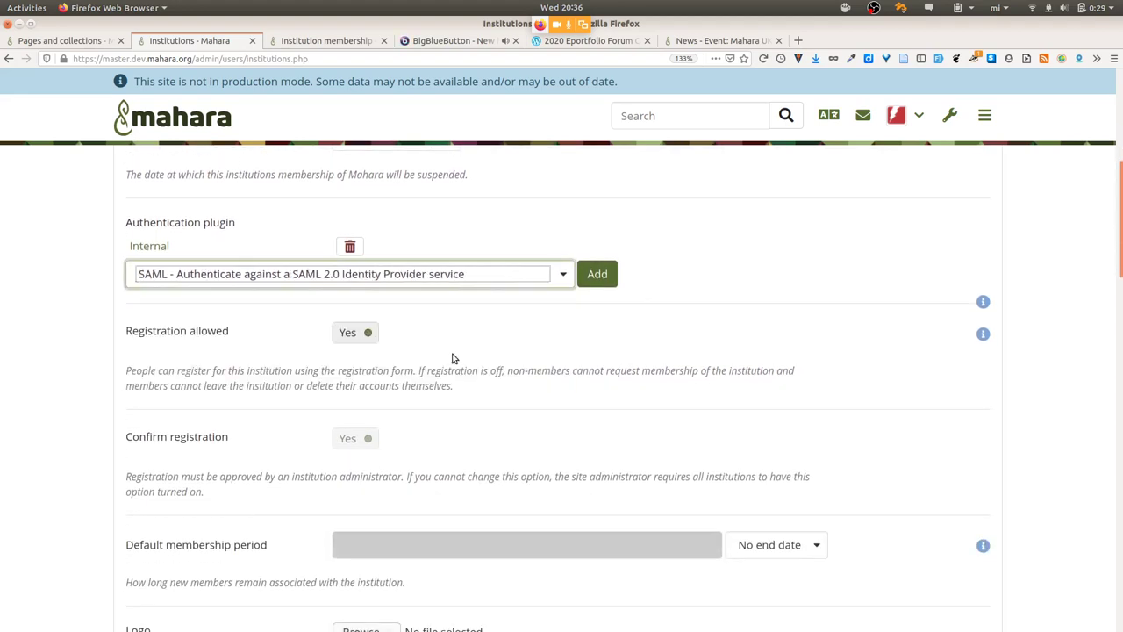
{"action": "left_click", "coordinate": [596, 274]}
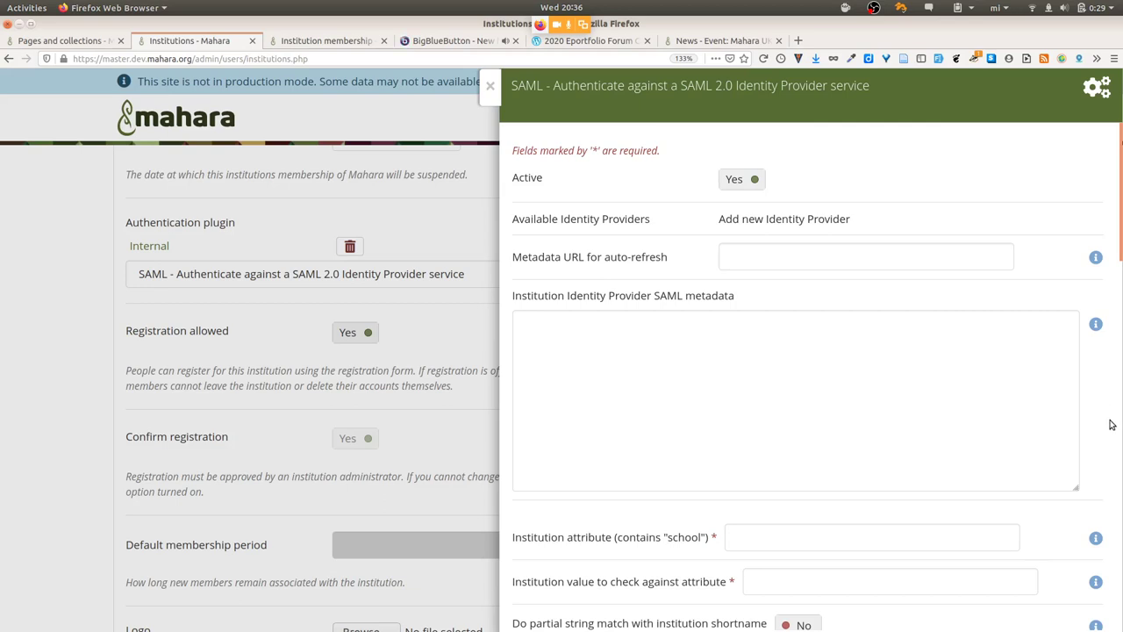
- Scroll the SAML form down to the role mapping rows and focus the 'Organisation' SSO field
{"action": "scroll", "coordinate": [1110, 424], "scroll_direction": "down", "scroll_amount": 5}
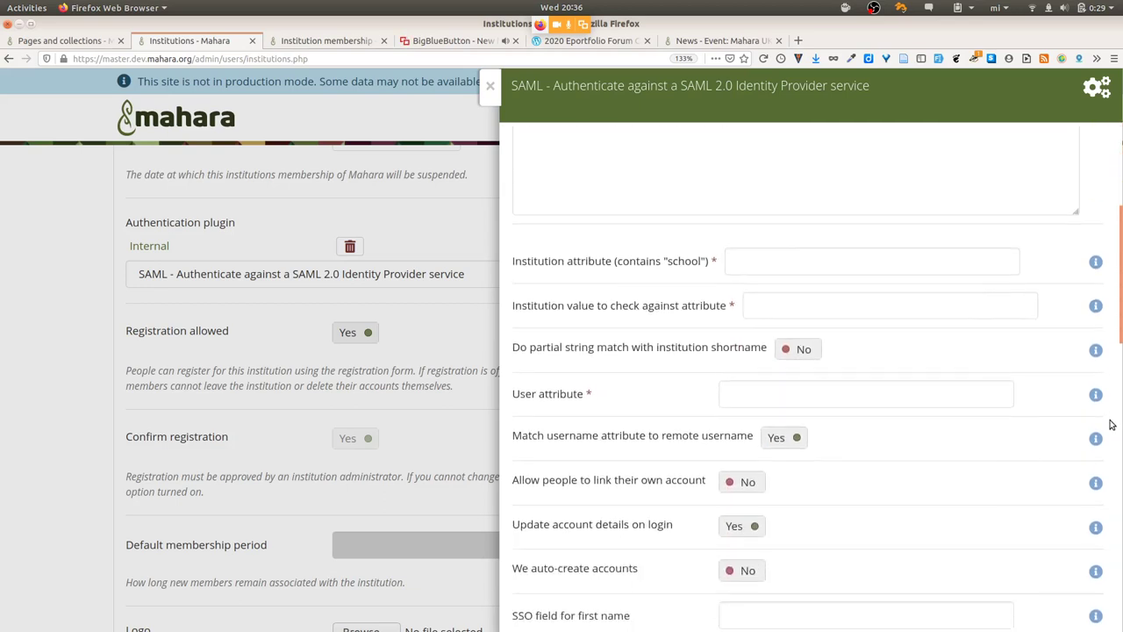
{"action": "scroll", "coordinate": [1110, 425], "scroll_direction": "down", "scroll_amount": 4}
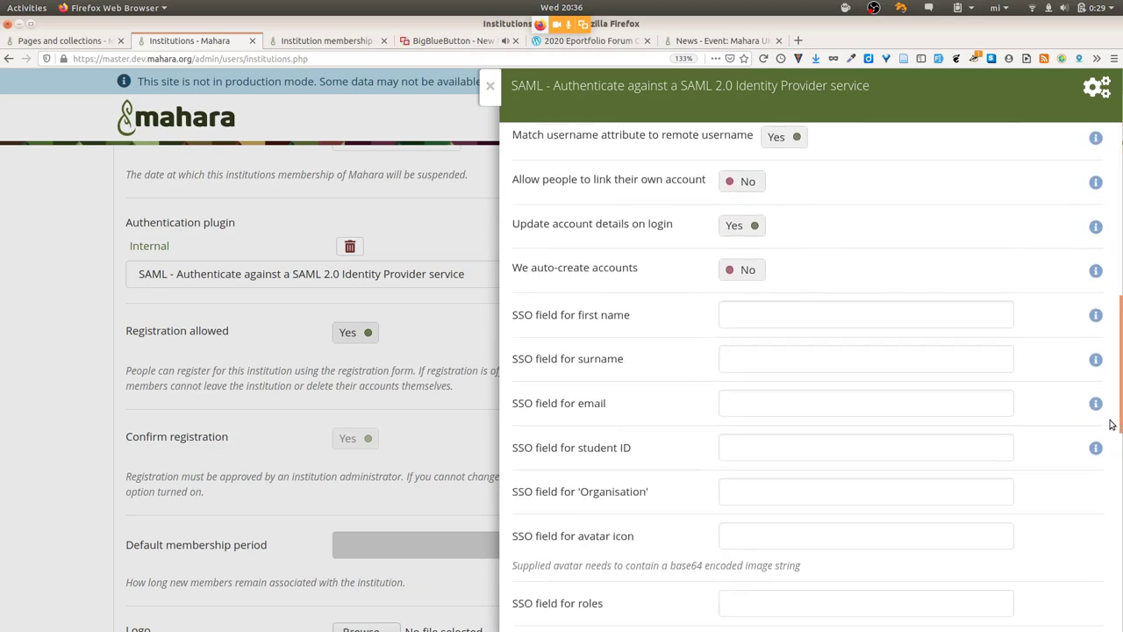
{"action": "scroll", "coordinate": [1110, 424], "scroll_direction": "down", "scroll_amount": 3}
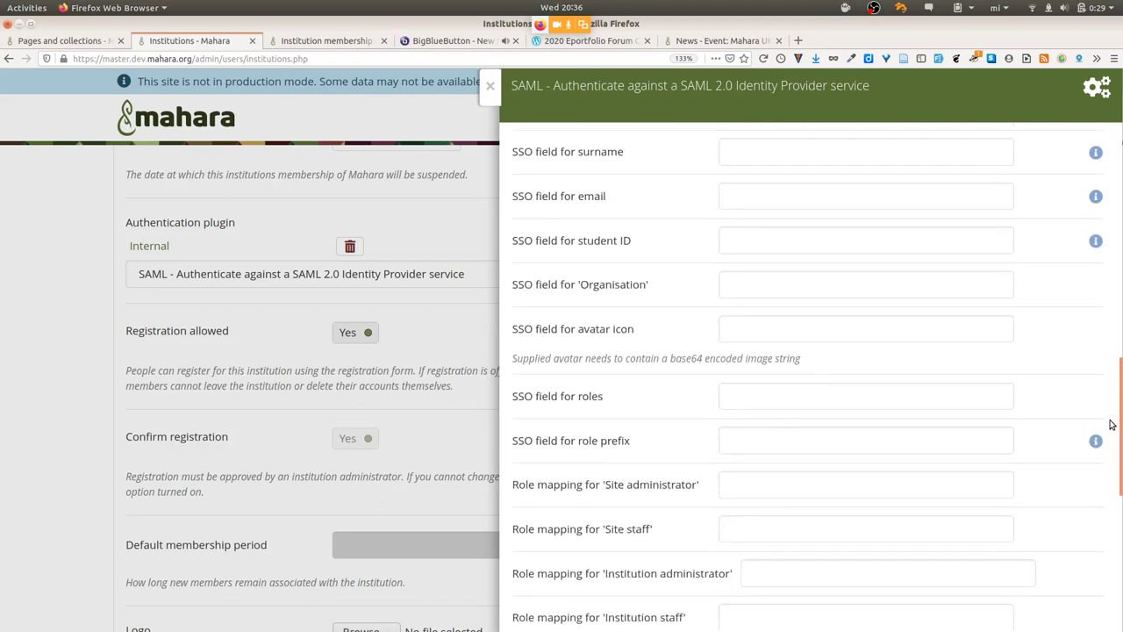
{"action": "scroll", "coordinate": [1109, 424], "scroll_direction": "down", "scroll_amount": 2}
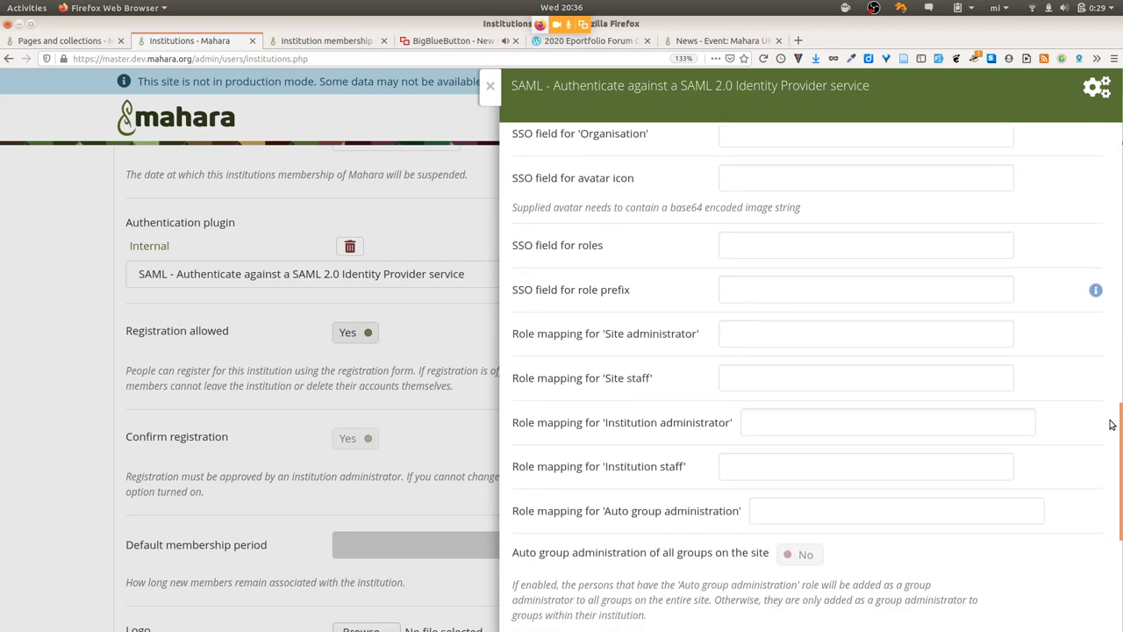
{"action": "scroll", "coordinate": [1110, 427], "scroll_direction": "up", "scroll_amount": 1}
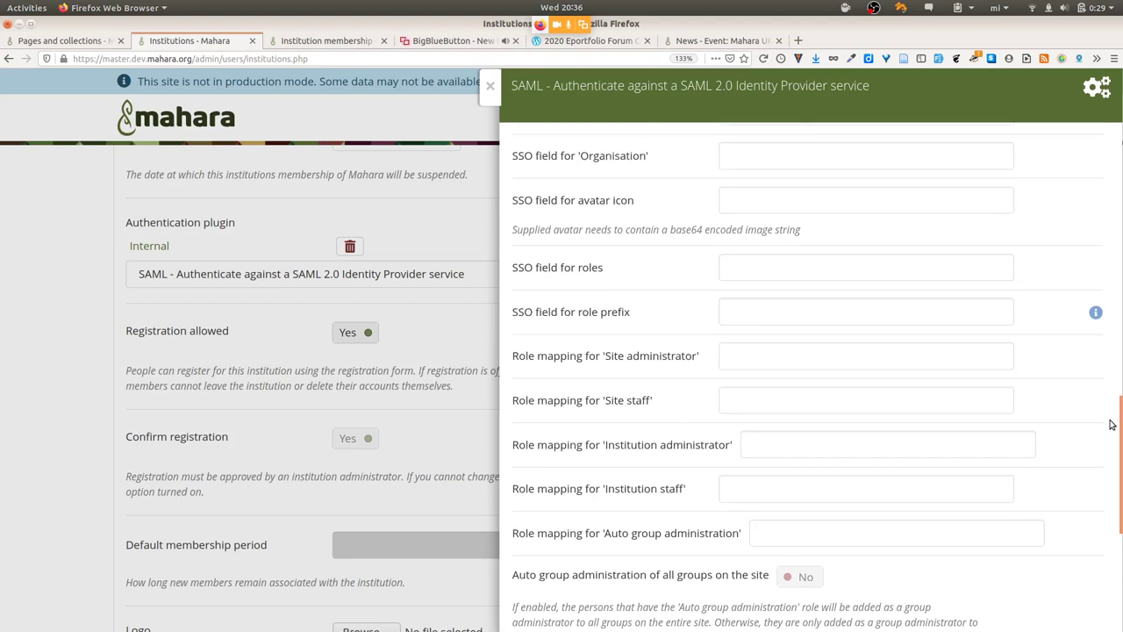
{"action": "left_click", "coordinate": [786, 157]}
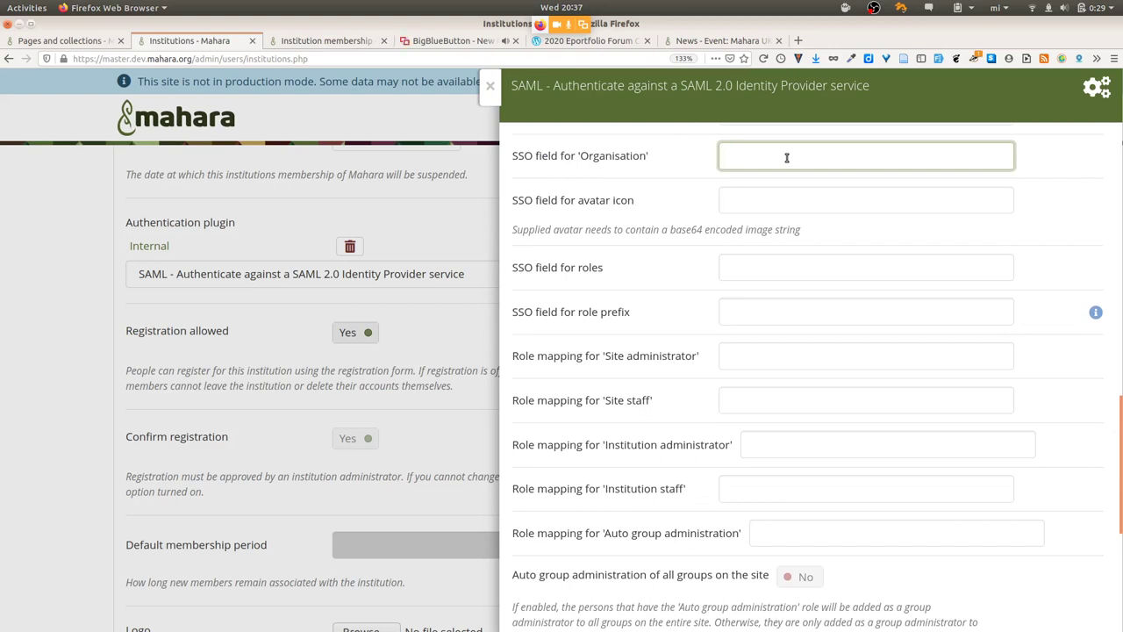
{"action": "left_click", "coordinate": [782, 199]}
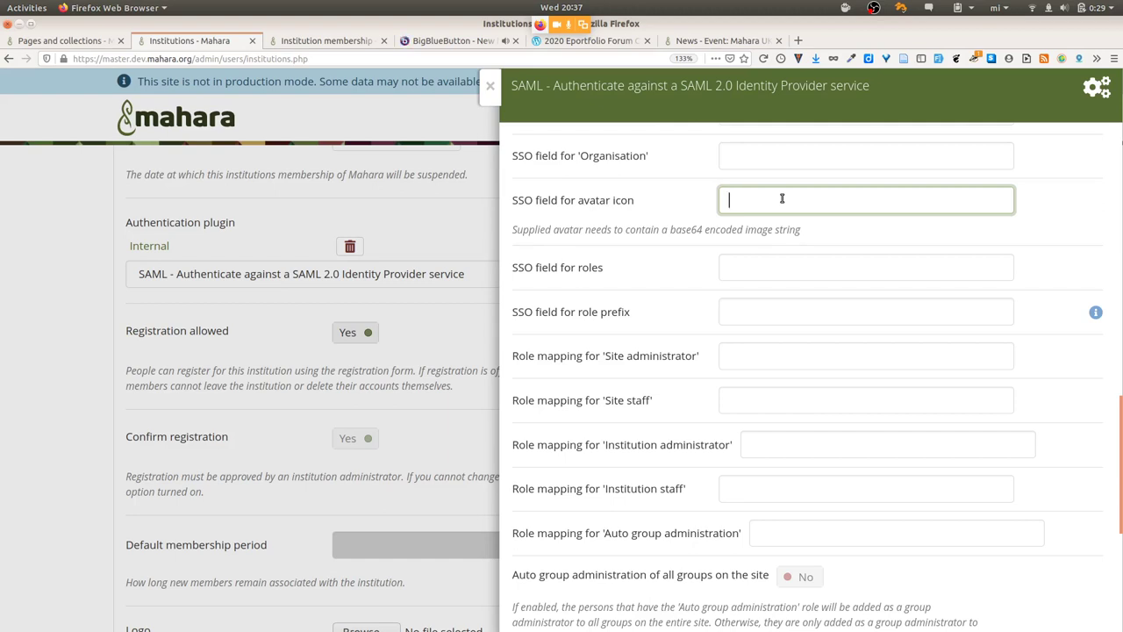
{"action": "left_click", "coordinate": [773, 358]}
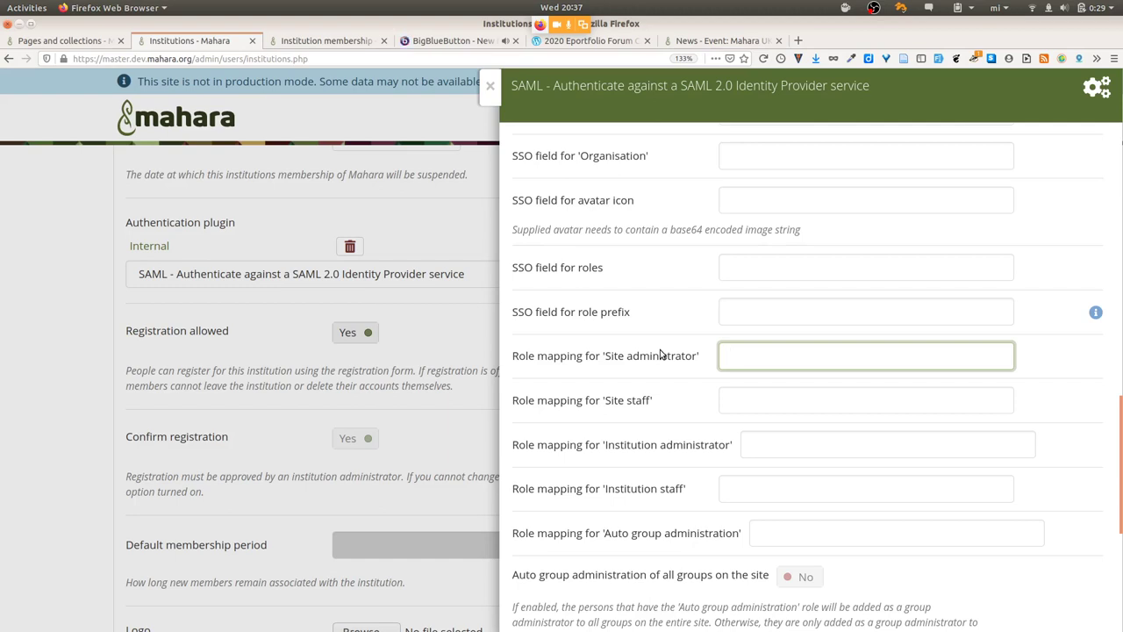
{"action": "left_click", "coordinate": [747, 486]}
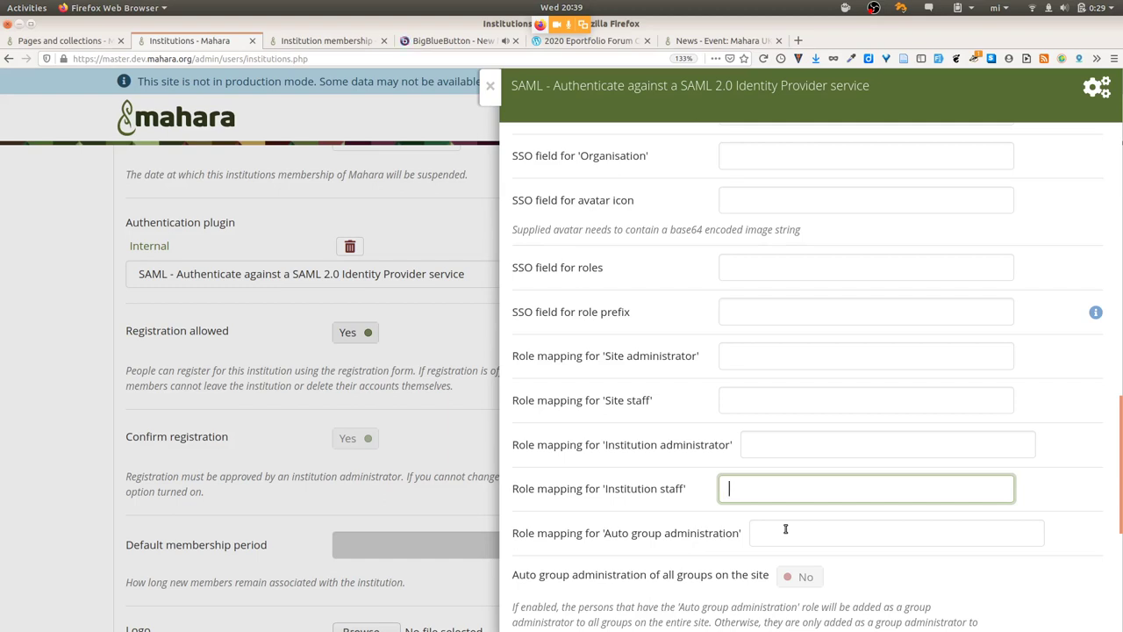
{"action": "left_click", "coordinate": [785, 531]}
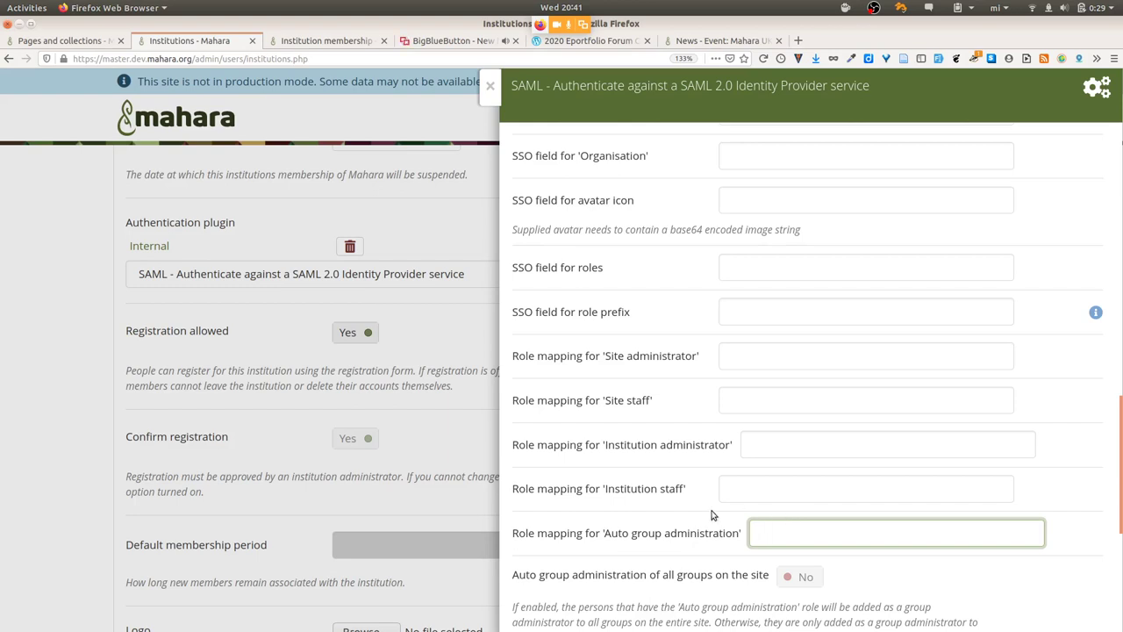
{"action": "left_click", "coordinate": [740, 482]}
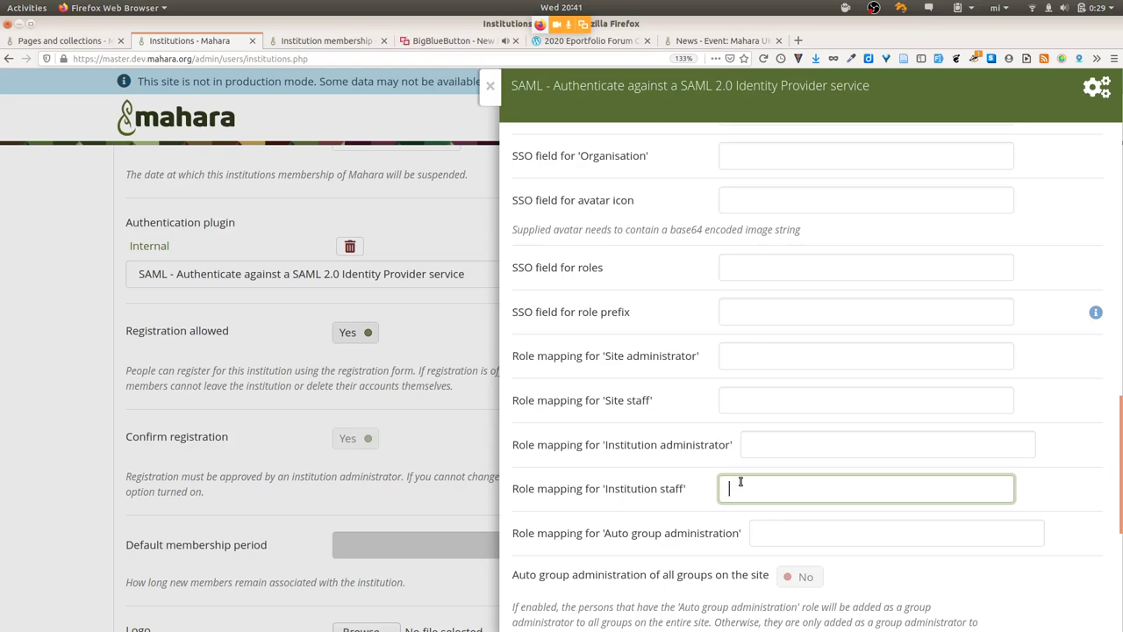
- Return to the Impress slideshow and advance to the 'Users are people' slide
{"action": "key", "text": "alt+Tab"}
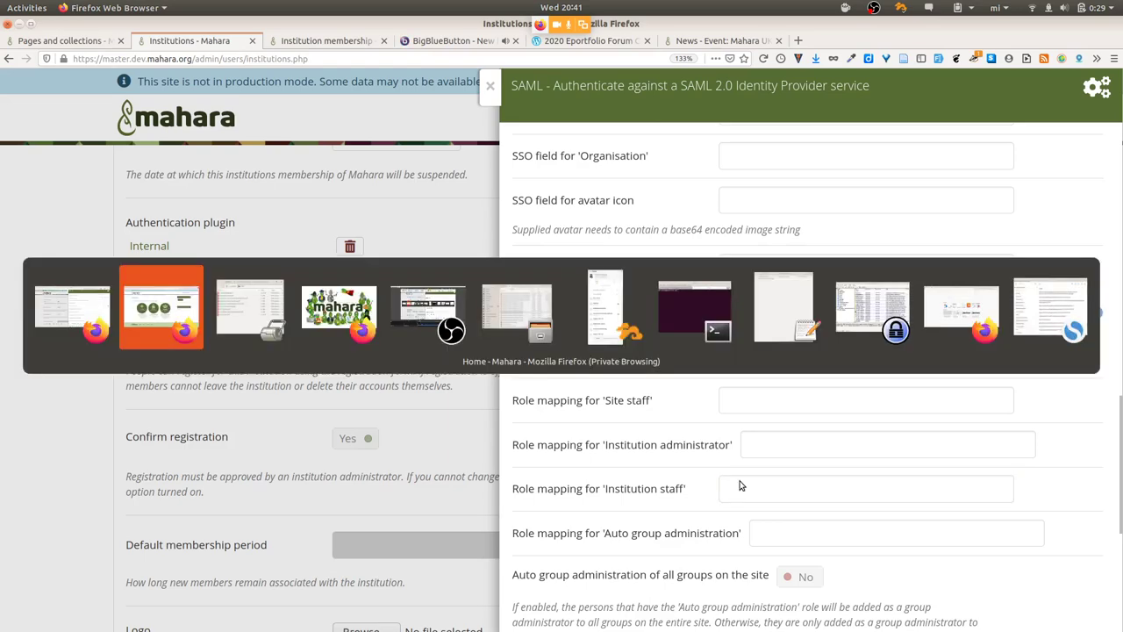
{"action": "key", "text": "alt+Tab"}
{"action": "key", "text": "alt+Tab"}
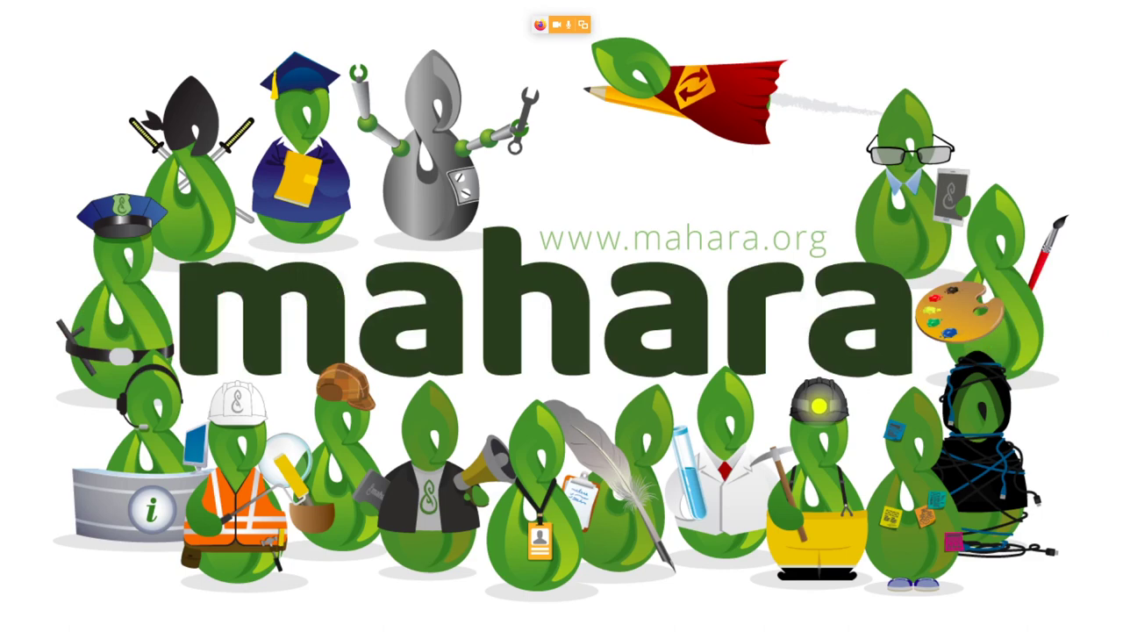
{"action": "key", "text": "Right"}
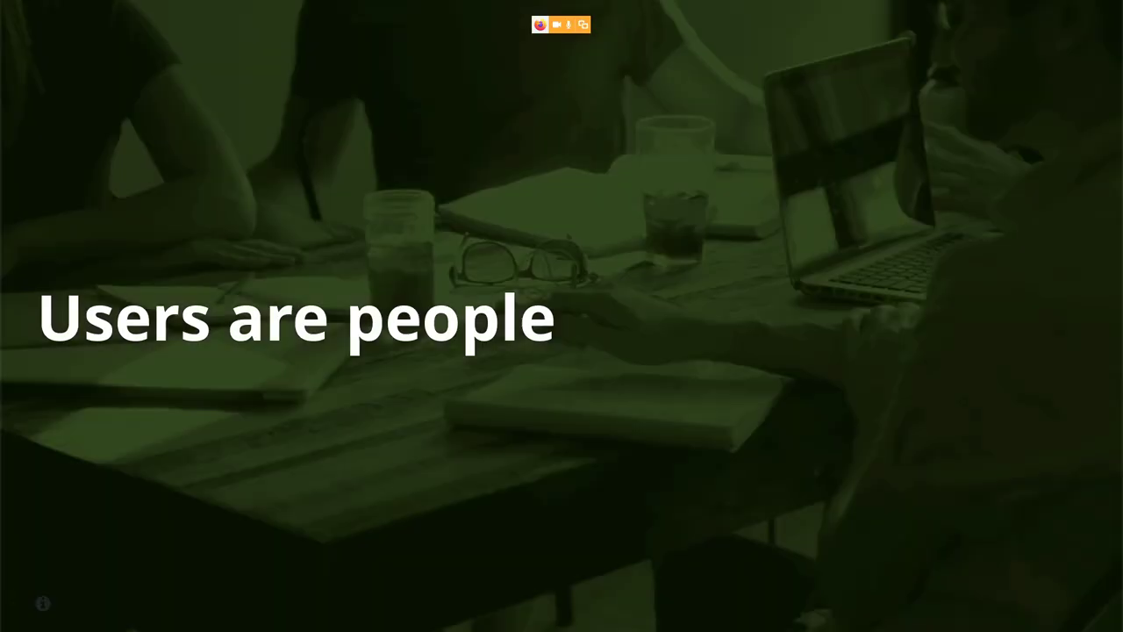